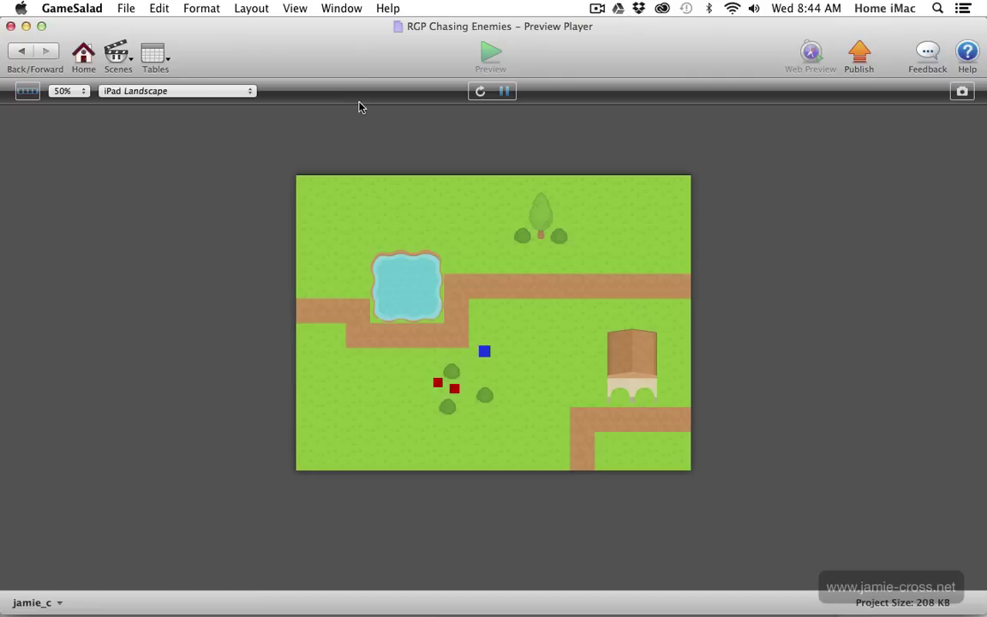
# Step: Playtest the finished chase scene, steering the blue player around the pond and tree to examine the red enemies' pursuit, and leave the preview
pyautogui.press('Up')
pyautogui.press('Left')
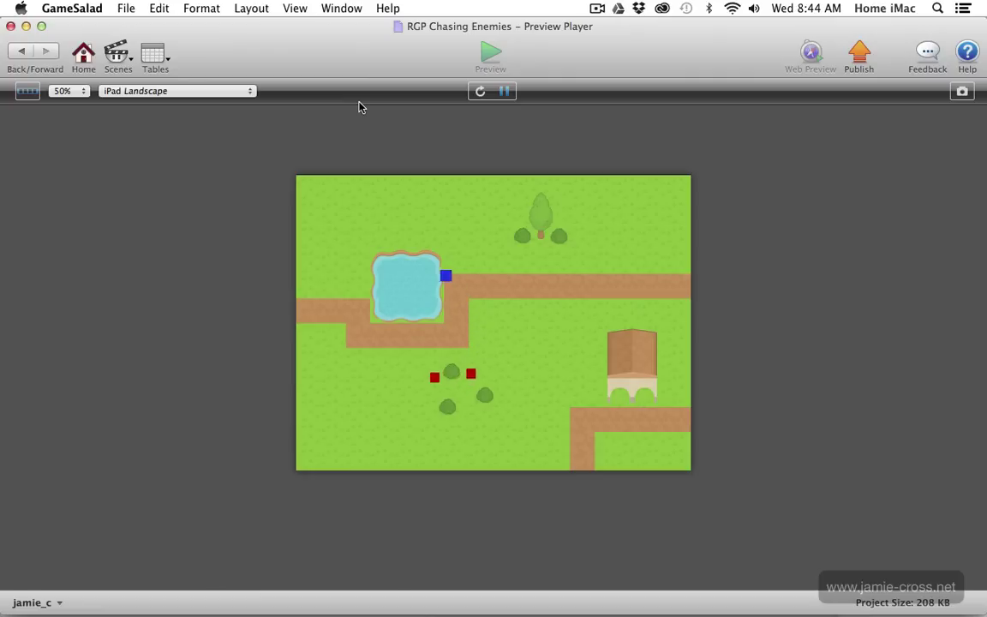
pyautogui.press('Up')
pyautogui.press('Left')
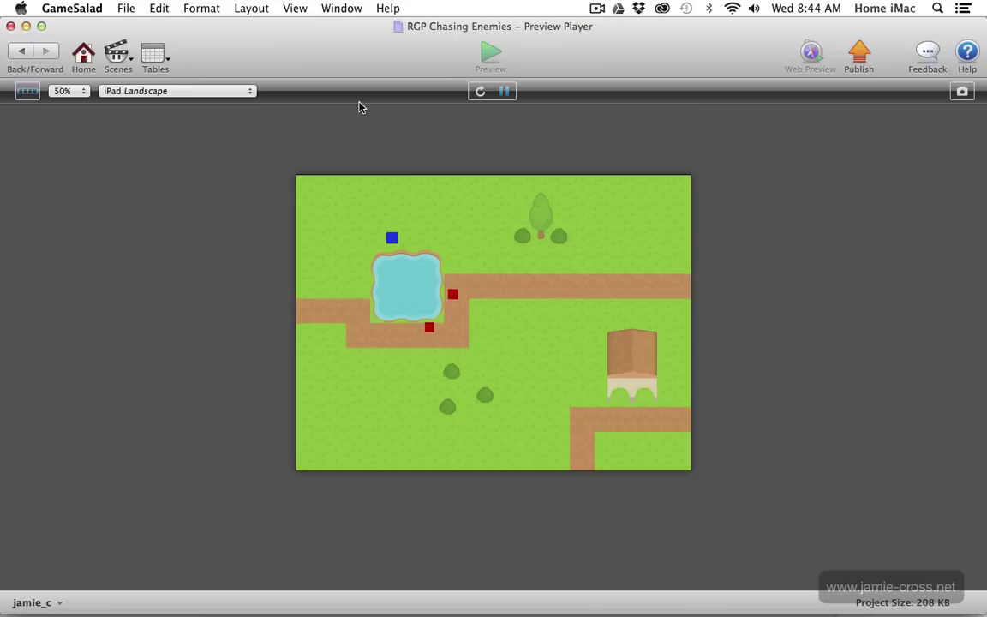
pyautogui.press('Right')
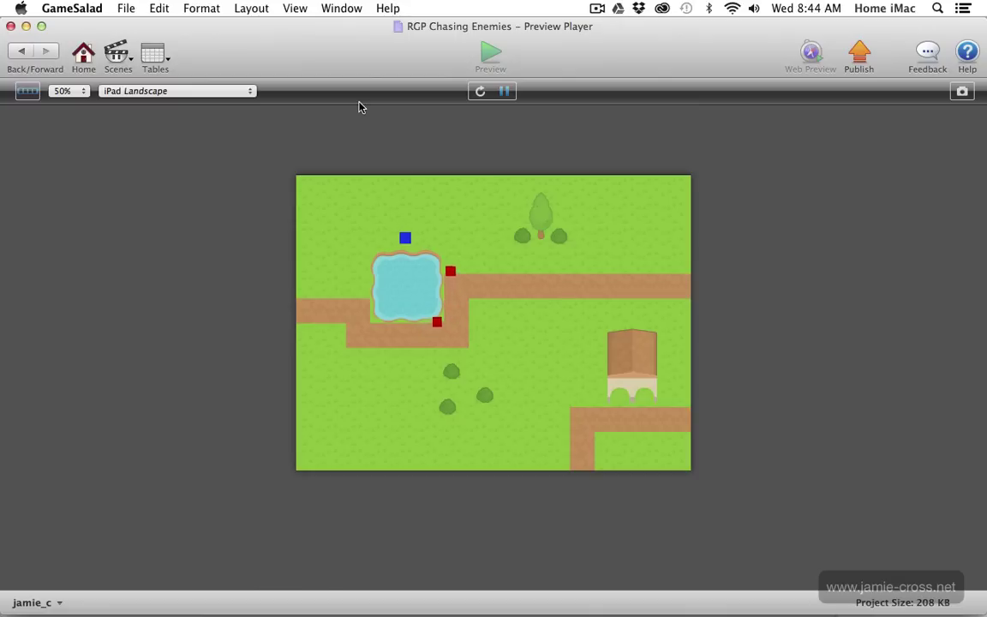
pyautogui.press('Up')
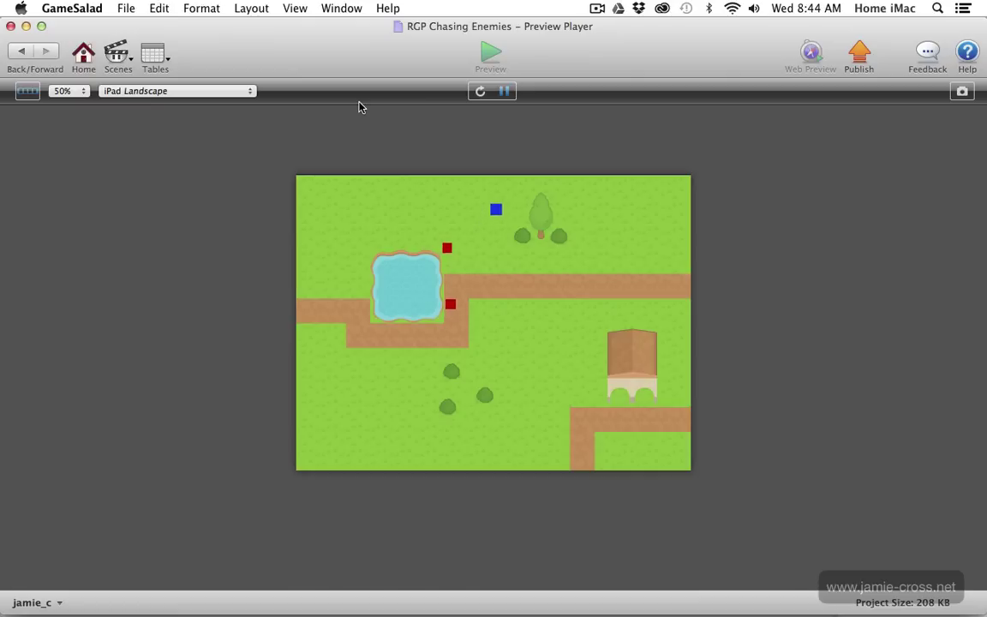
pyautogui.press('Down')
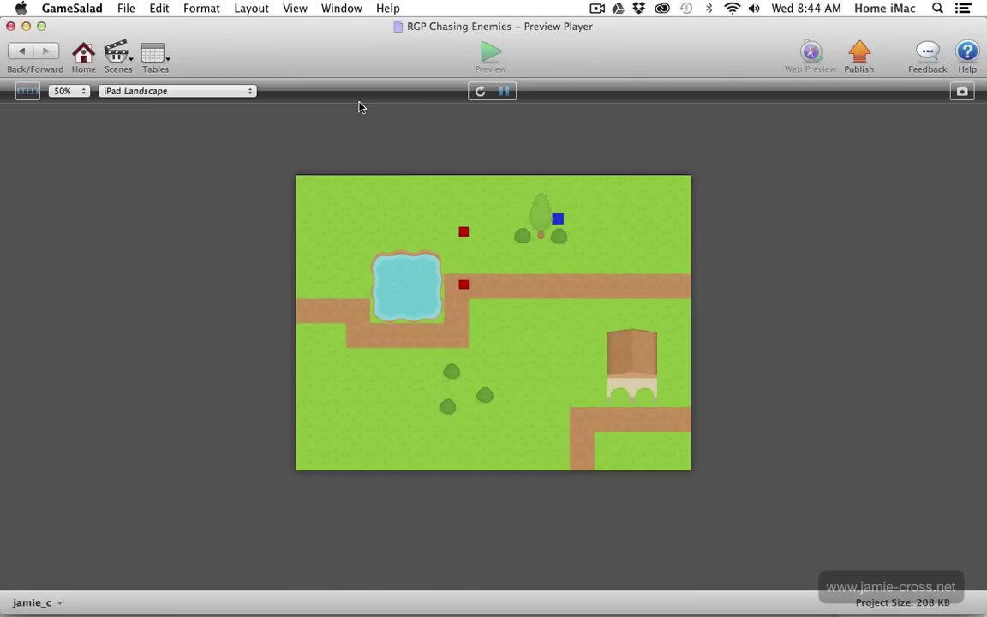
pyautogui.press('Right')
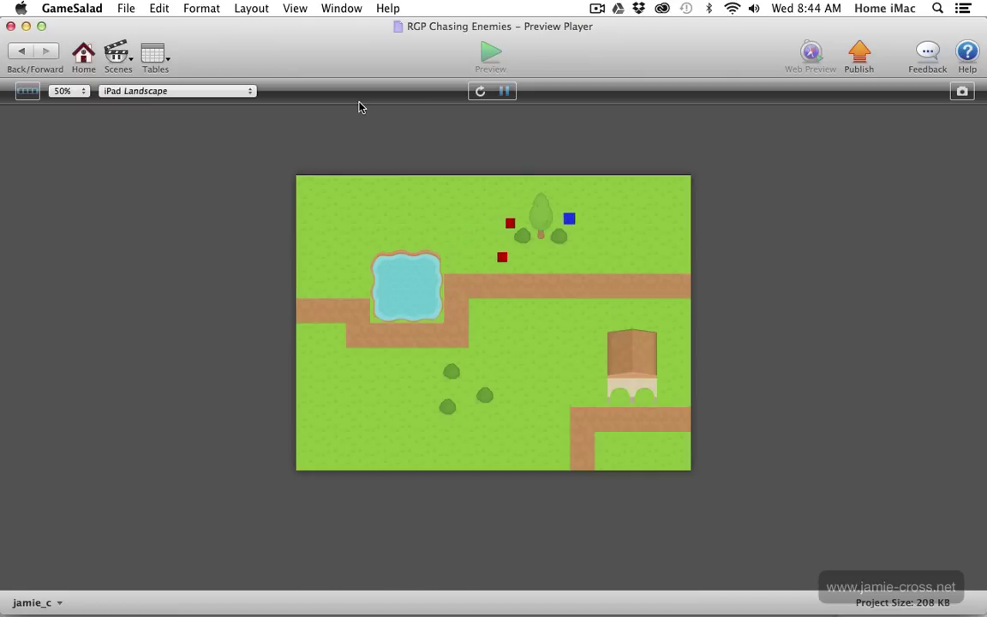
pyautogui.press('Right')
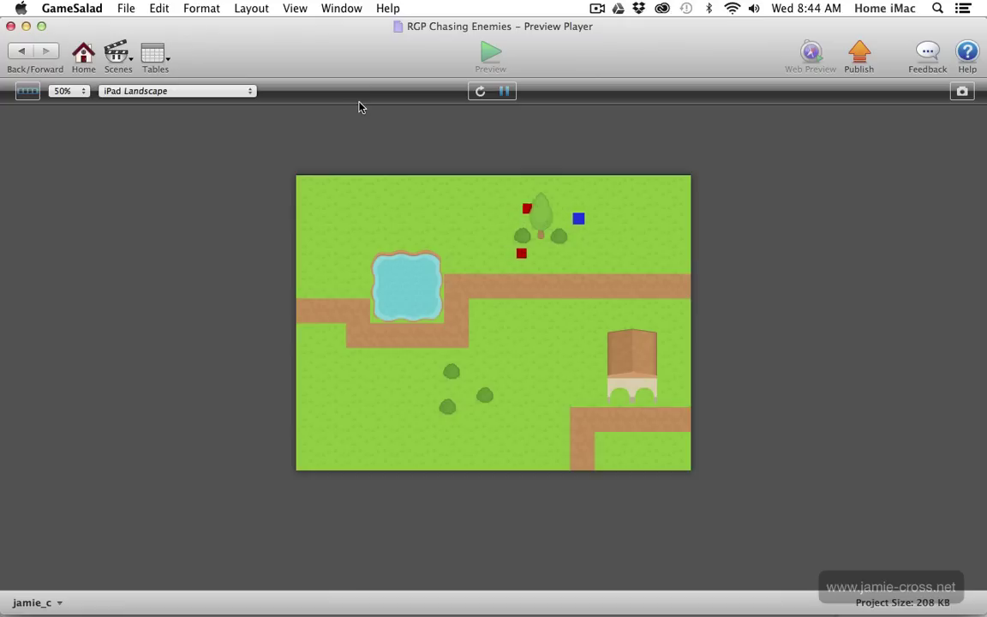
pyautogui.press('Down')
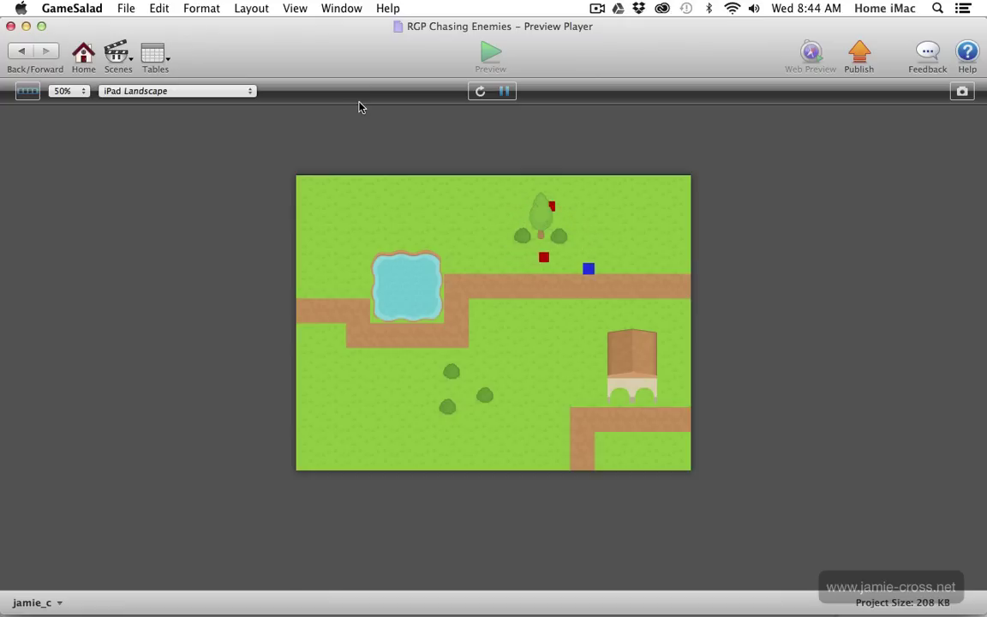
pyautogui.press('Left')
pyautogui.press('Up')
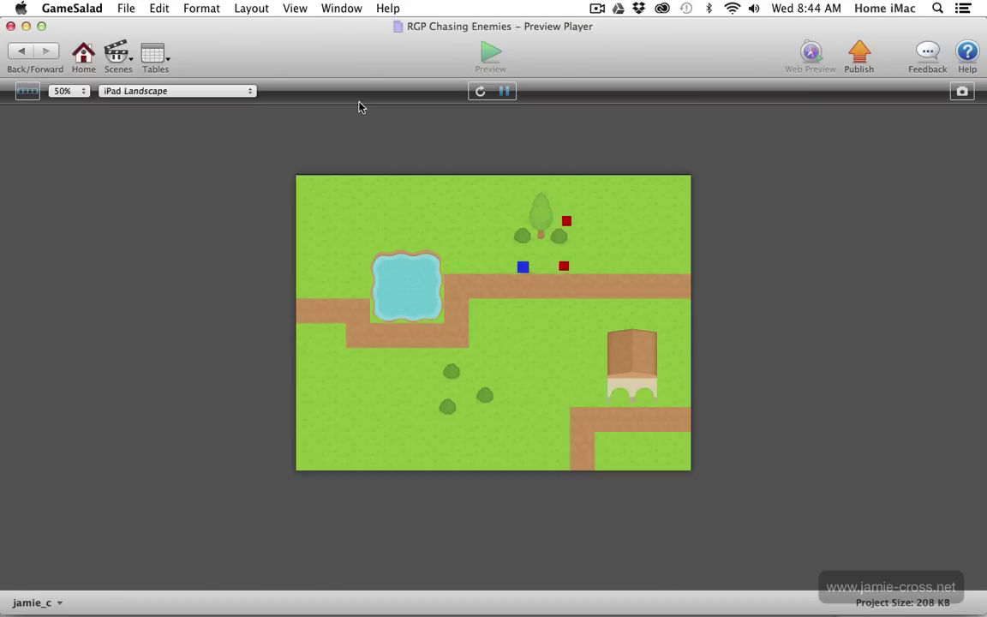
pyautogui.press('Right')
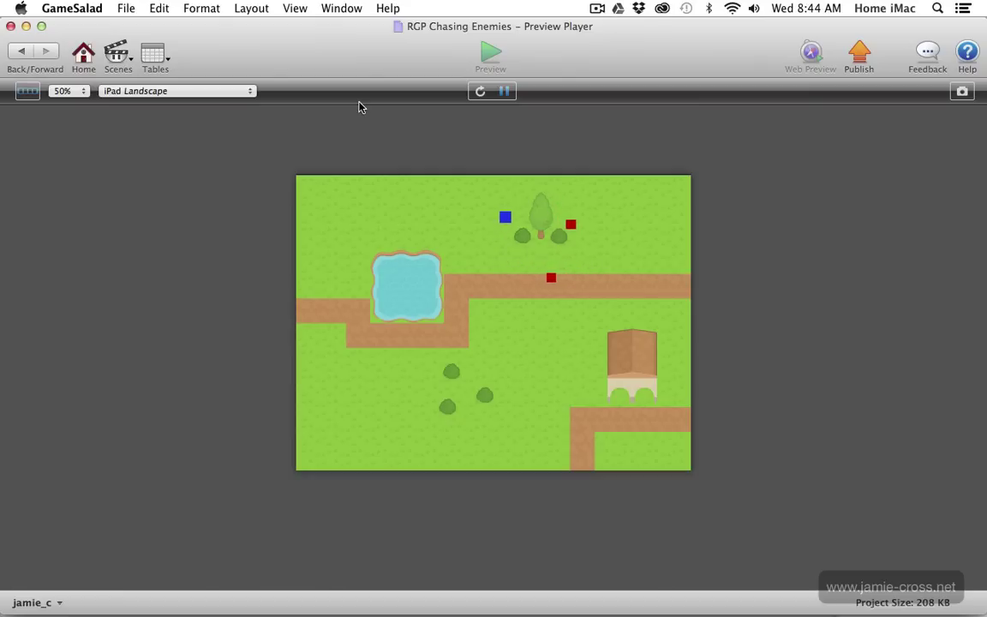
pyautogui.press('Up')
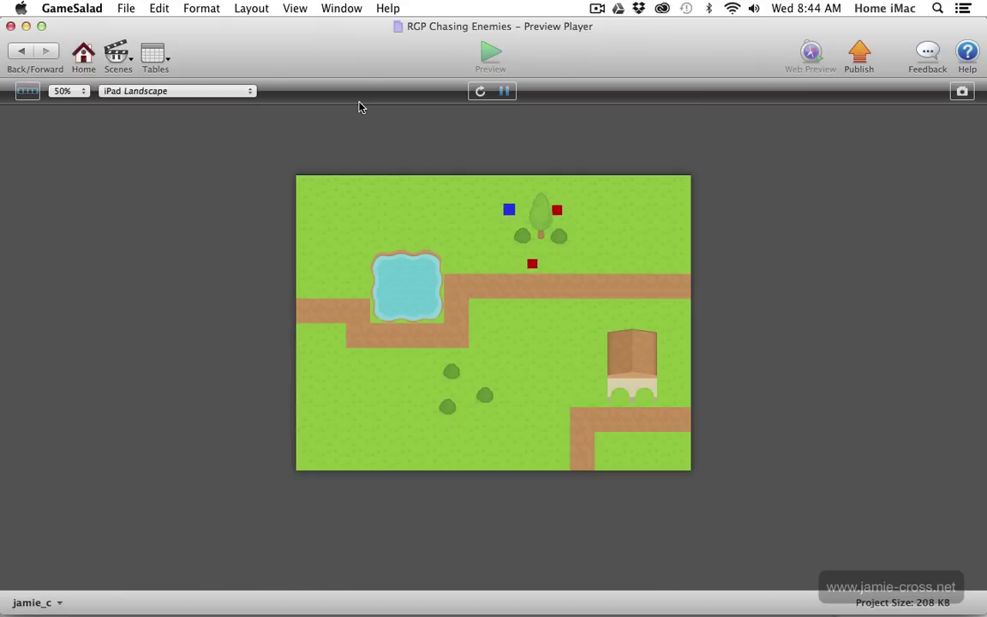
pyautogui.press('Down')
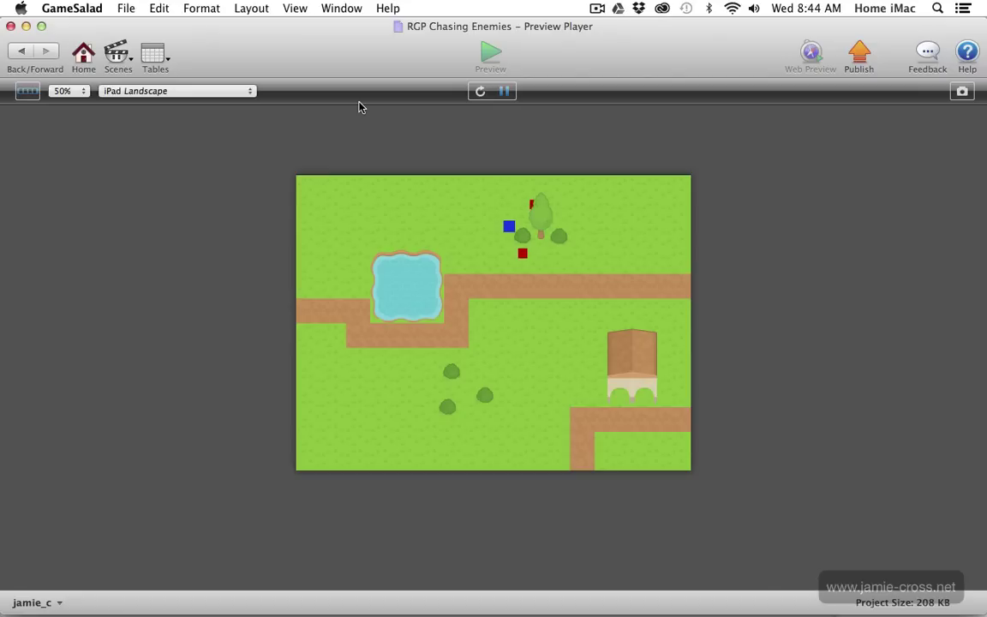
pyautogui.press('Left')
pyautogui.press('Down')
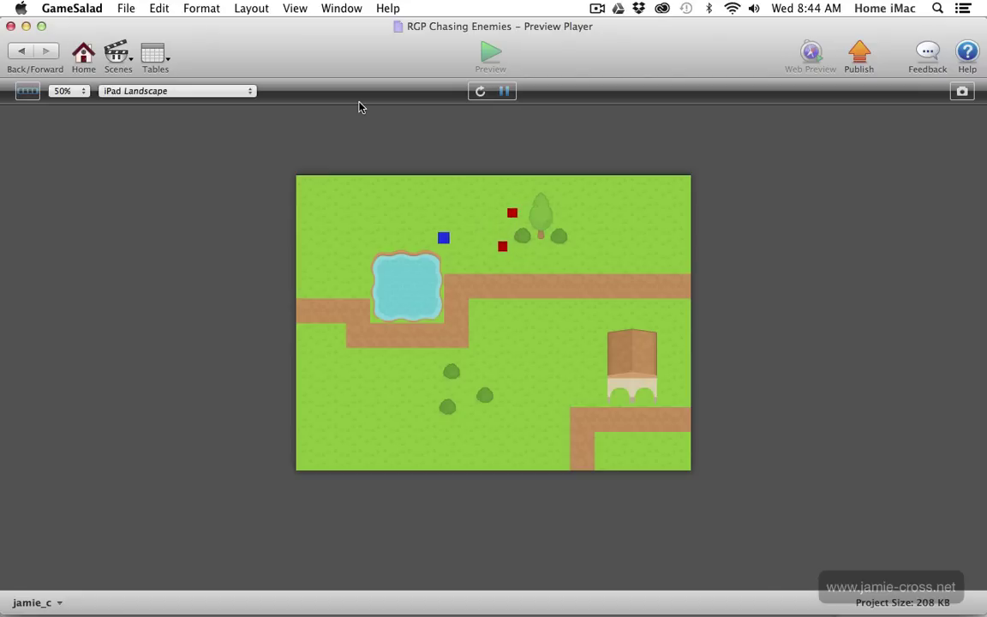
pyautogui.press('Left')
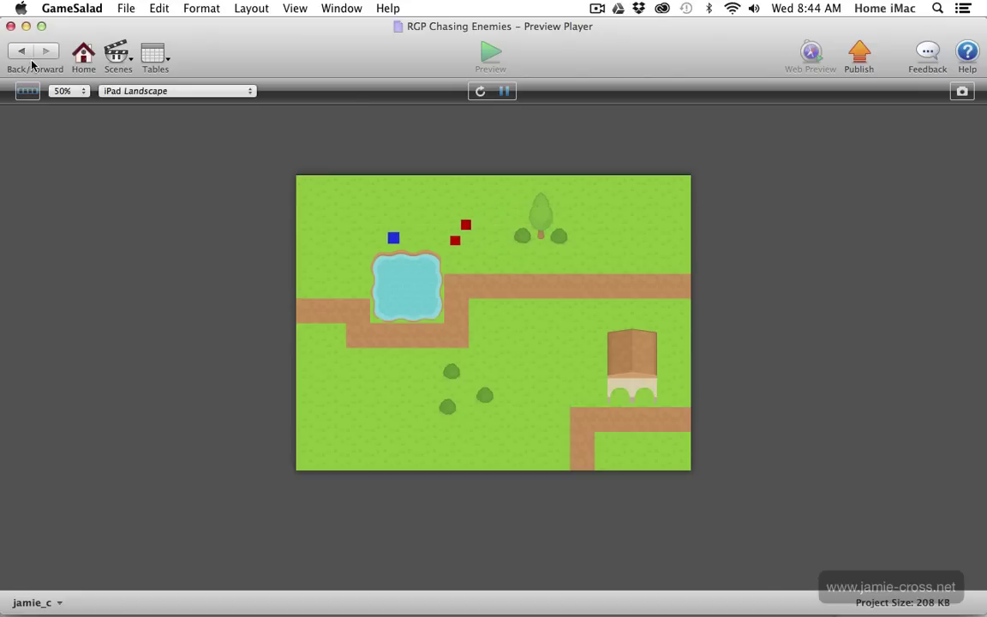
pyautogui.click(23, 53)
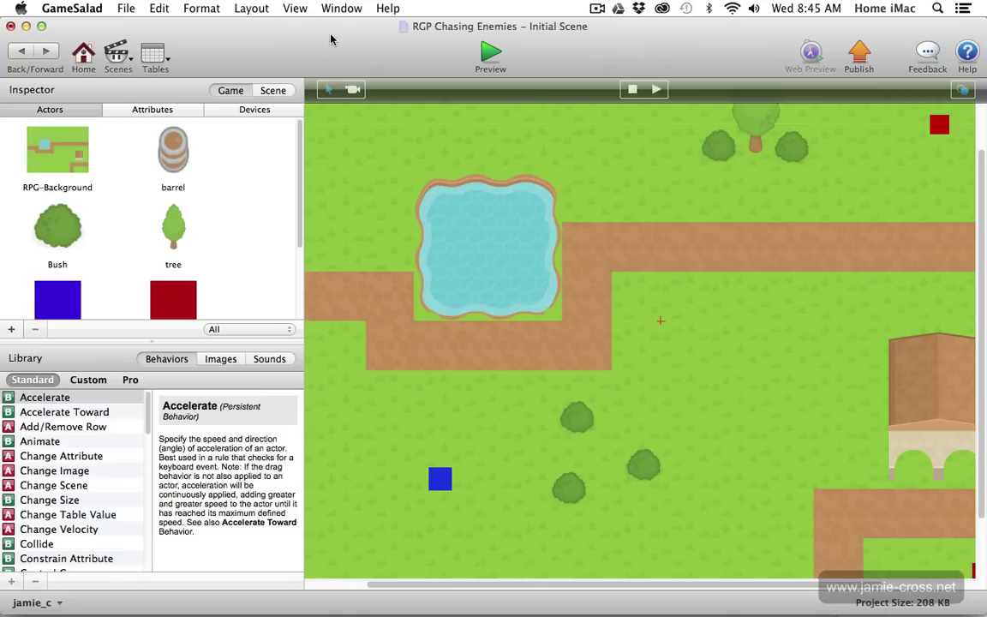
# Step: Switch to the RGP Chasing Enemies-empty project, preview its initial scene, and return to the scene editor
pyautogui.click(342, 7)
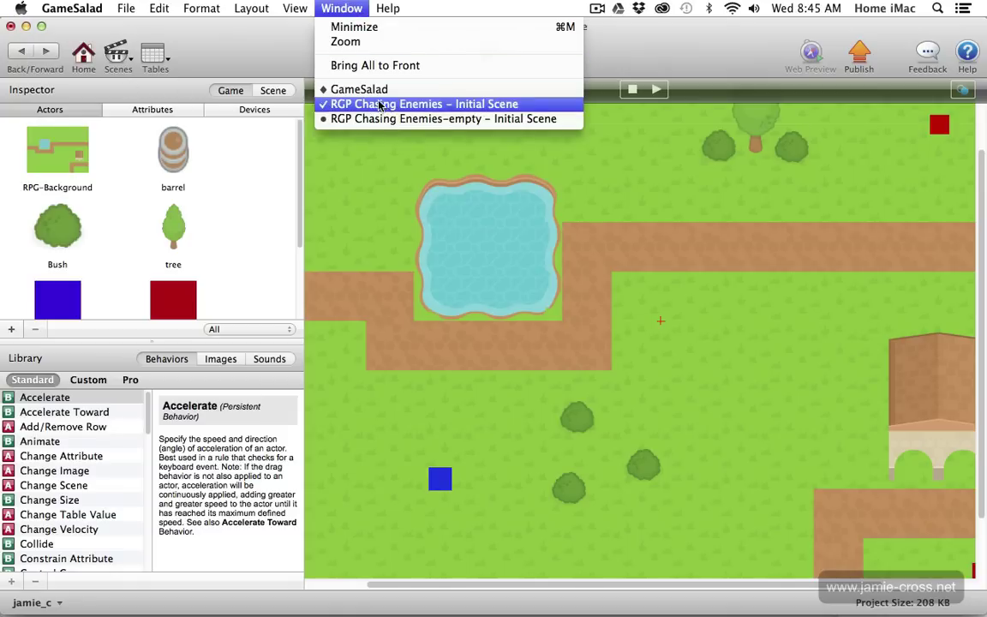
pyautogui.click(390, 120)
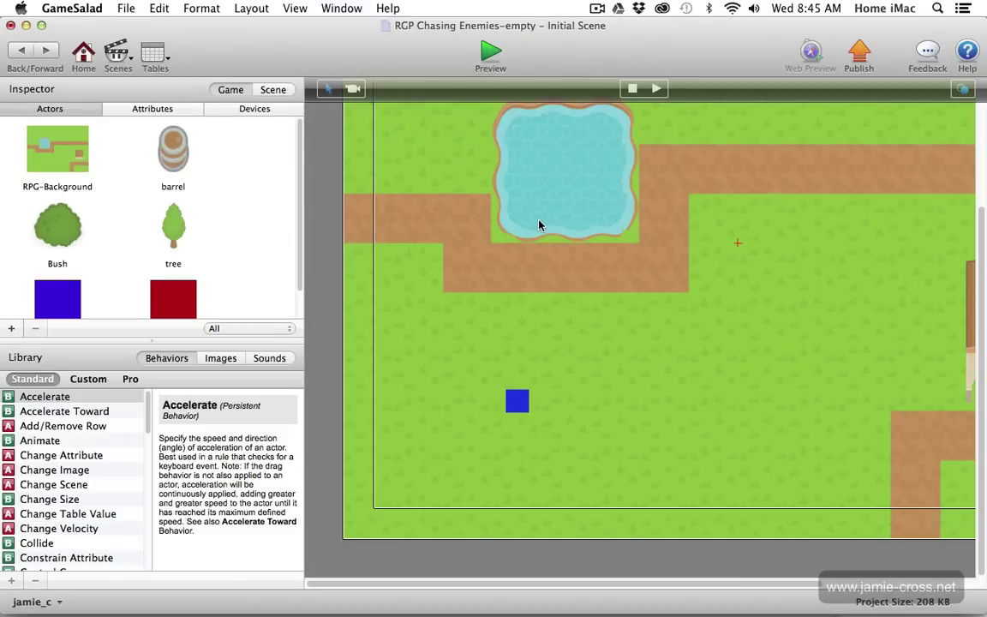
pyautogui.click(488, 52)
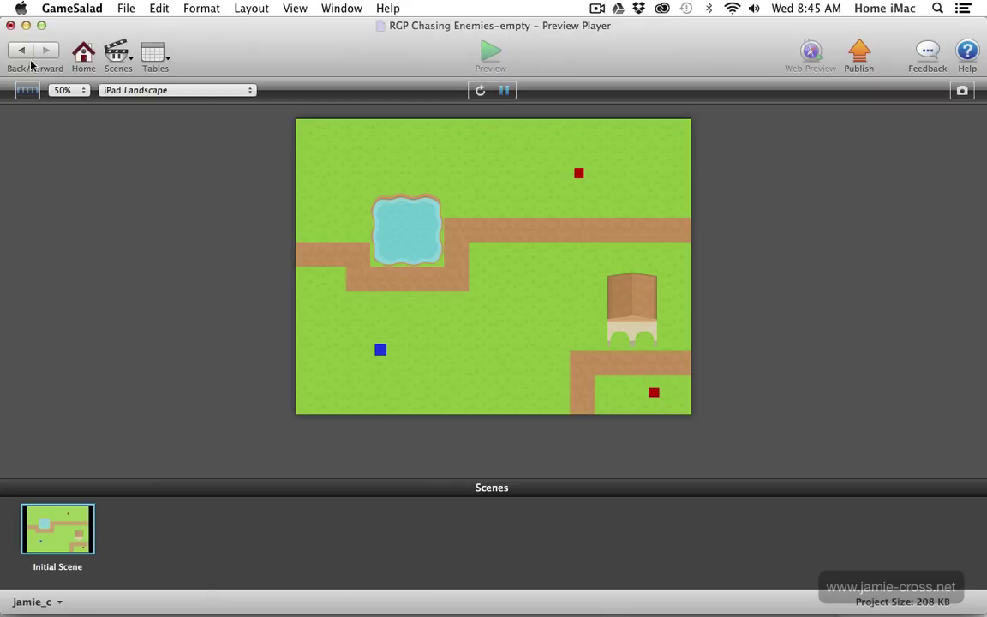
pyautogui.click(19, 52)
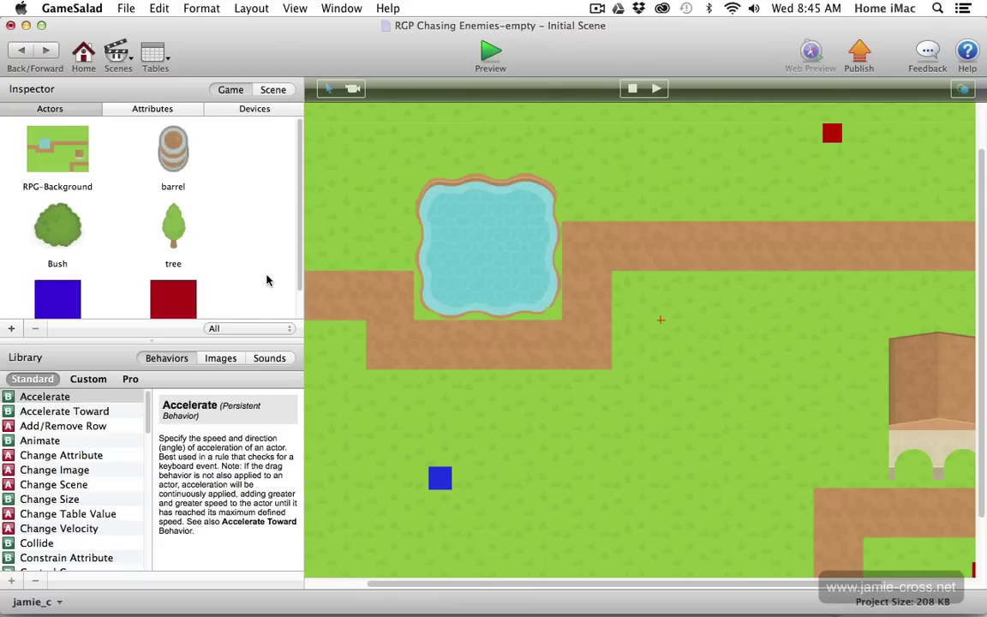
# Step: Review the Move Up, Down, Right and Left rules in the player actor's Movement group, collapse them, and return to the scene
pyautogui.doubleClick(68, 300)
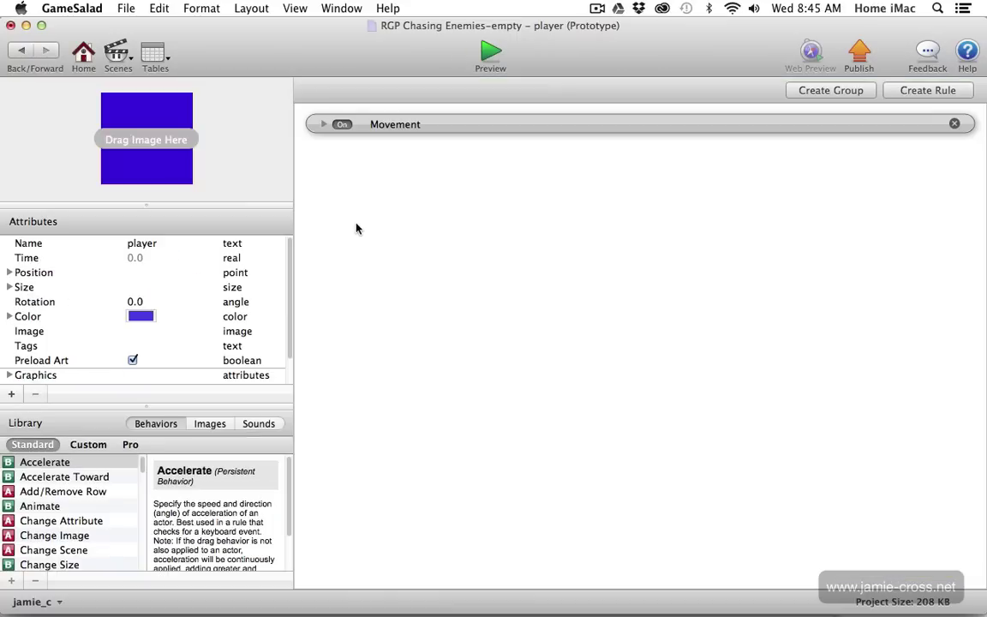
pyautogui.click(323, 124)
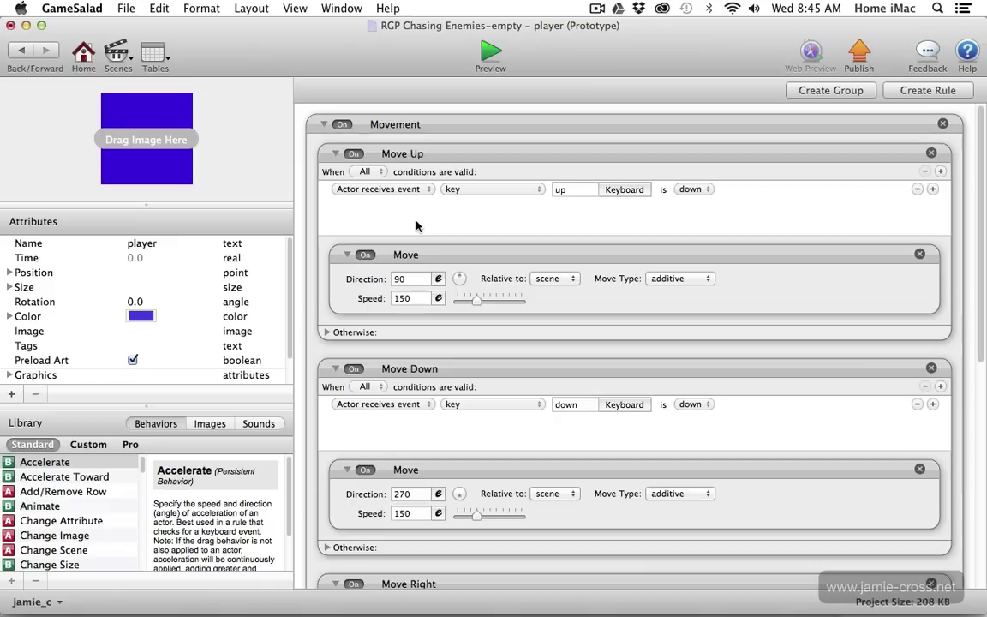
pyautogui.click(335, 154)
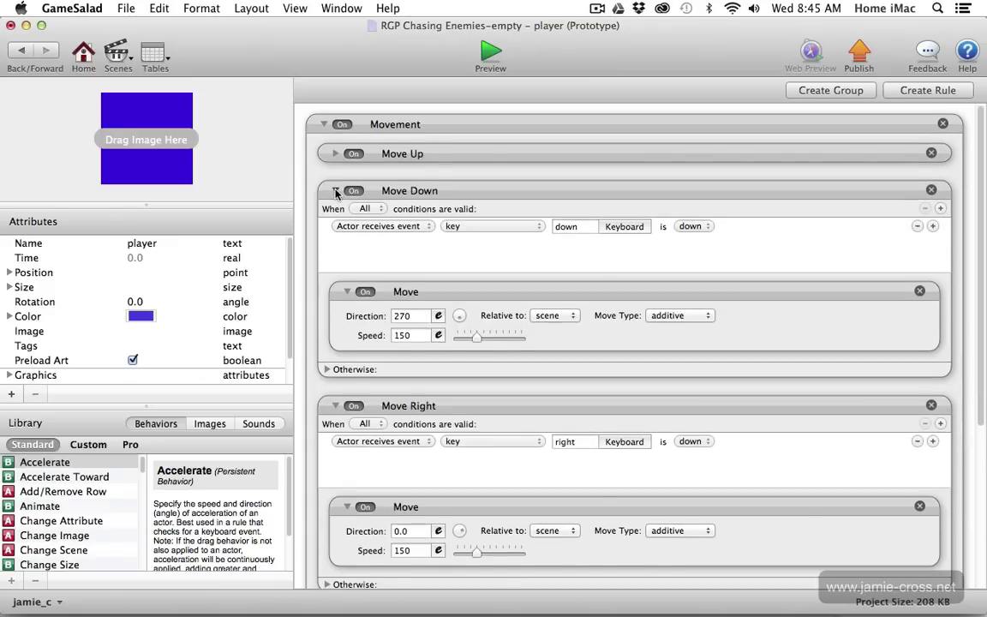
pyautogui.click(335, 190)
pyautogui.click(335, 228)
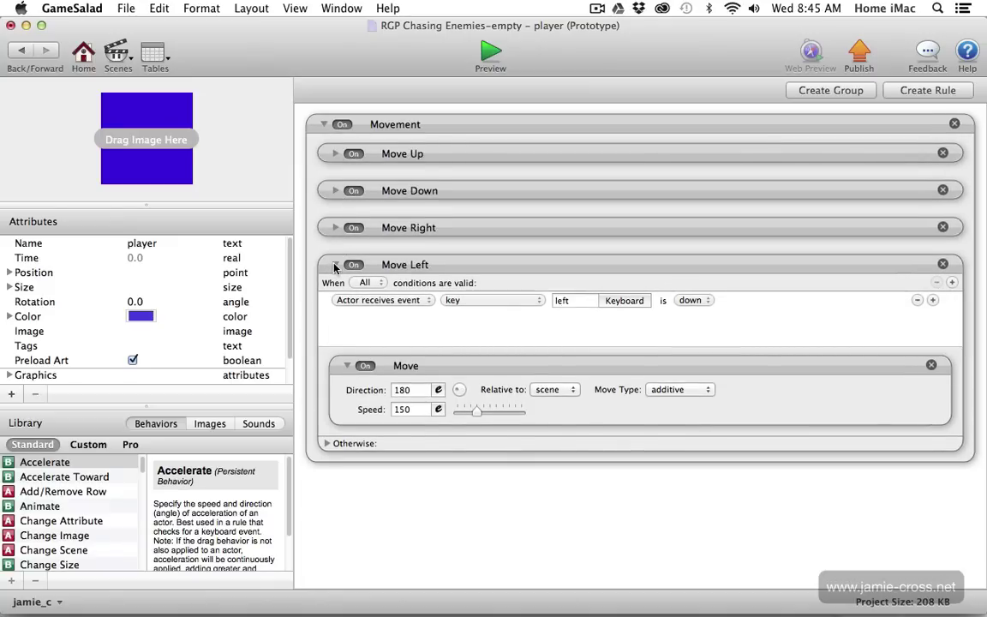
pyautogui.click(334, 265)
pyautogui.click(324, 125)
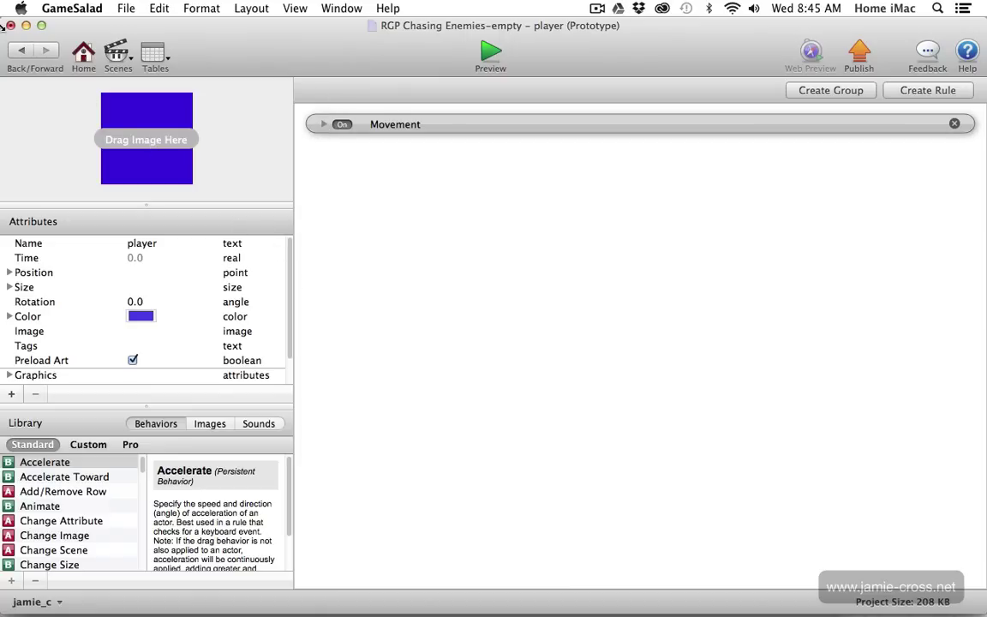
pyautogui.click(22, 50)
# Step: Add a game attribute of type real and name it playerX
pyautogui.click(116, 107)
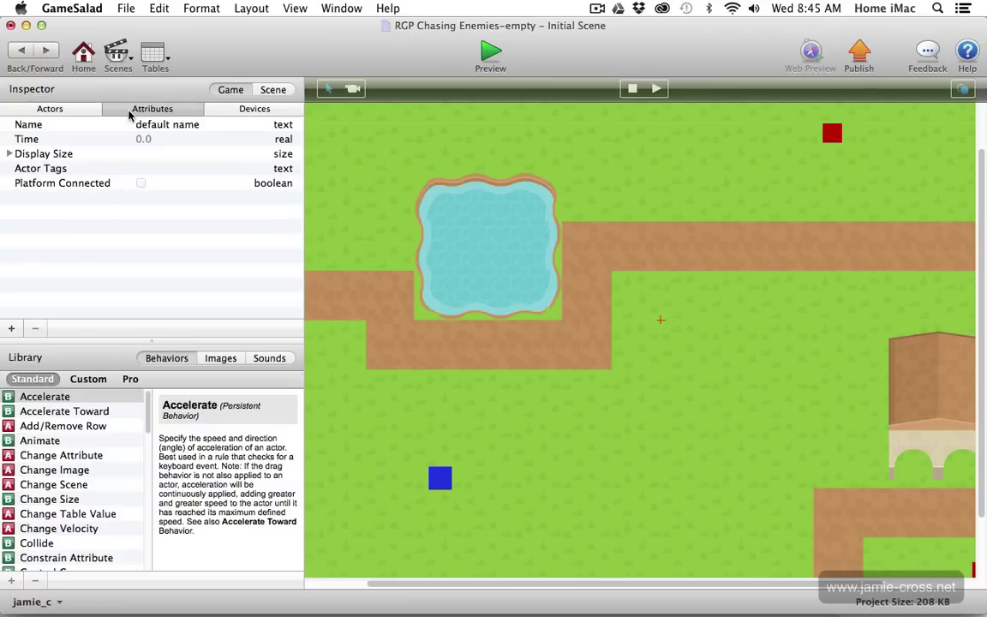
pyautogui.click(11, 328)
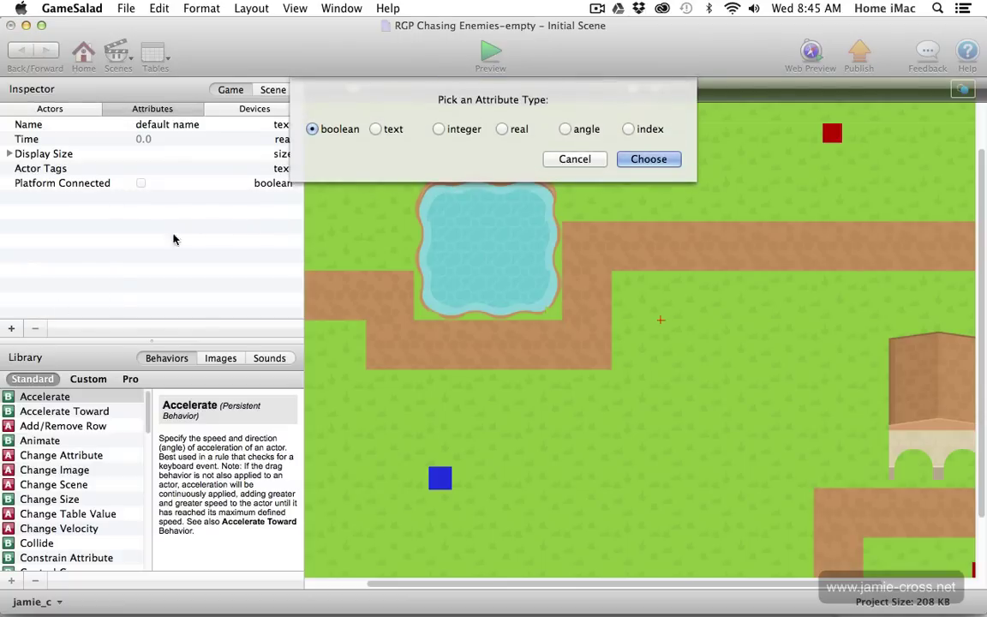
pyautogui.click(502, 129)
pyautogui.click(652, 156)
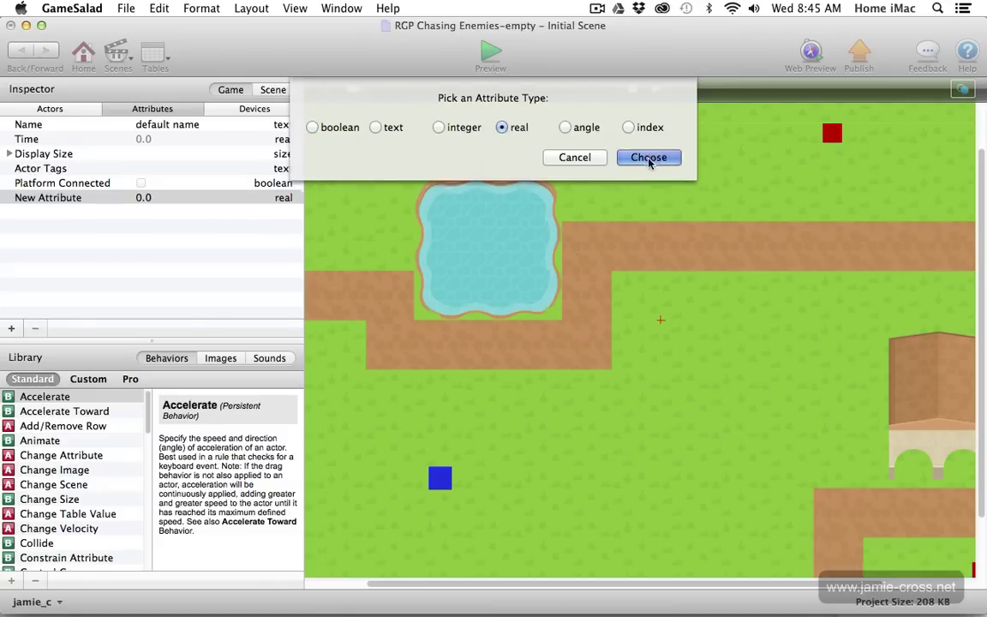
pyautogui.doubleClick(72, 197)
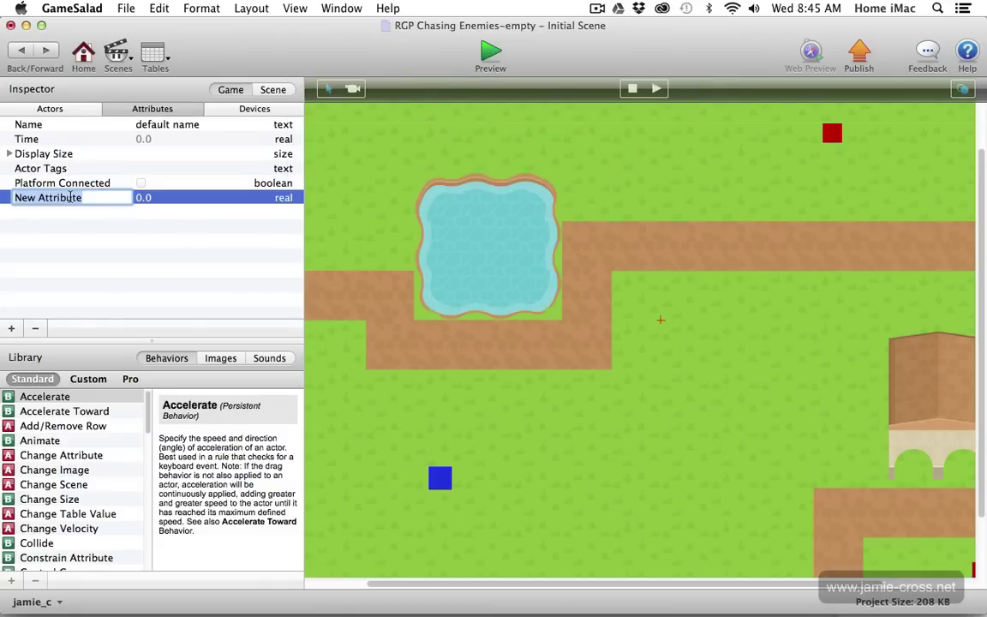
pyautogui.write('player')
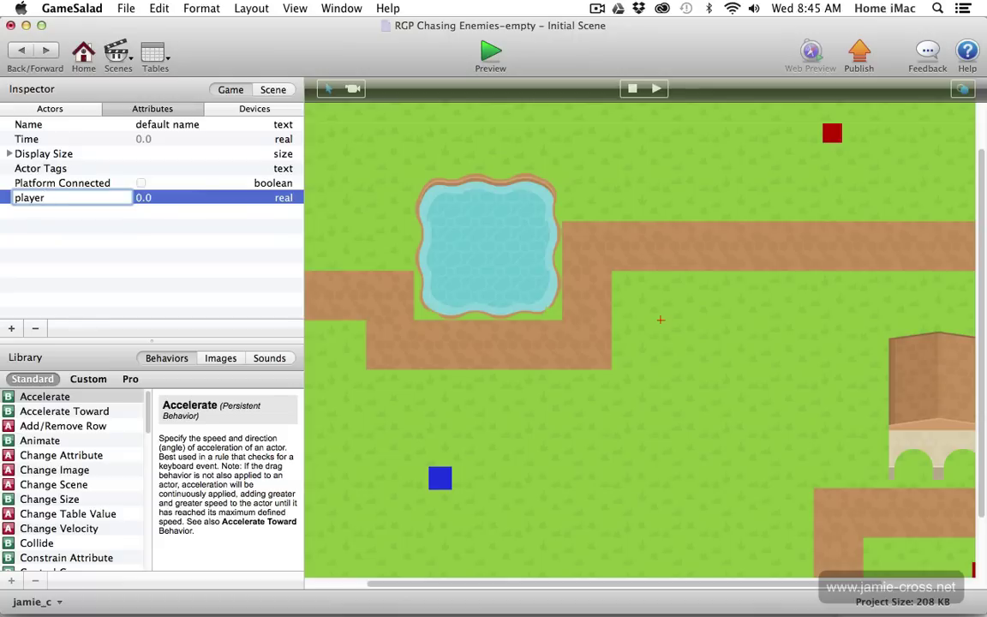
pyautogui.write('X')
pyautogui.press('Return')
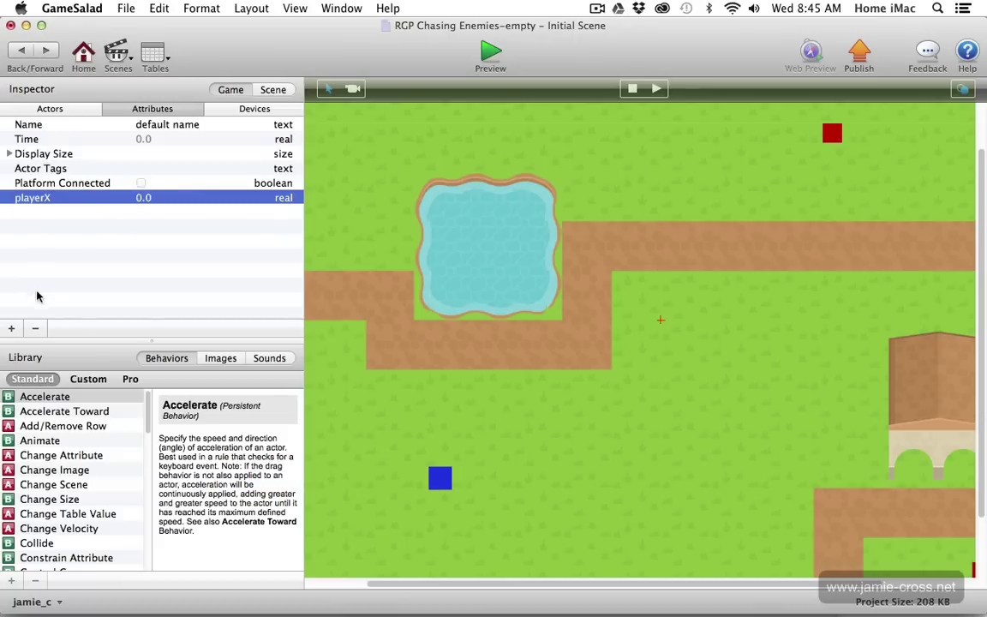
# Step: Add a second real game attribute and name it playerY
pyautogui.click(11, 328)
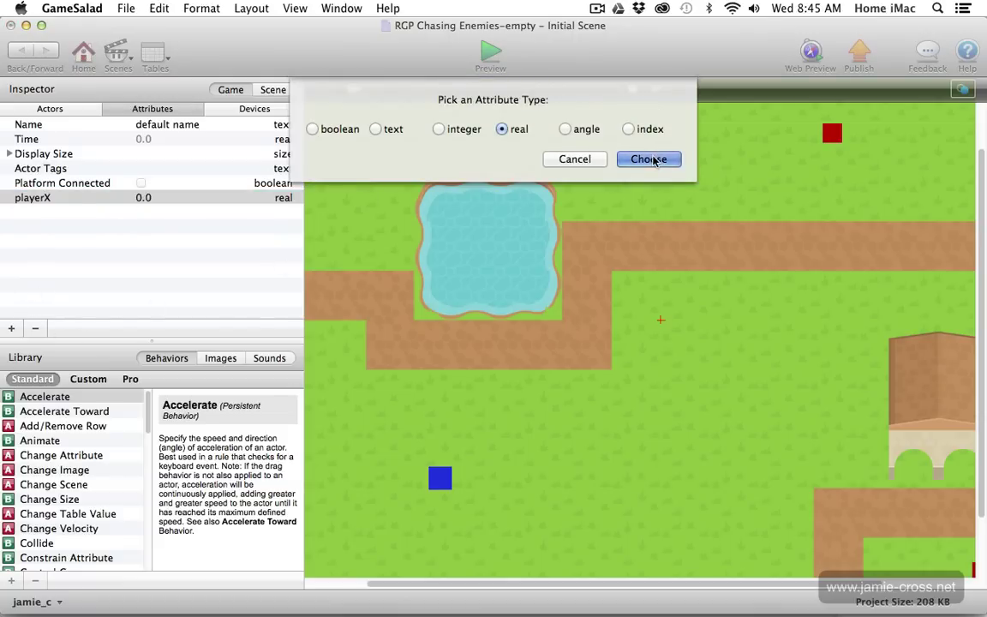
pyautogui.click(654, 160)
pyautogui.doubleClick(35, 211)
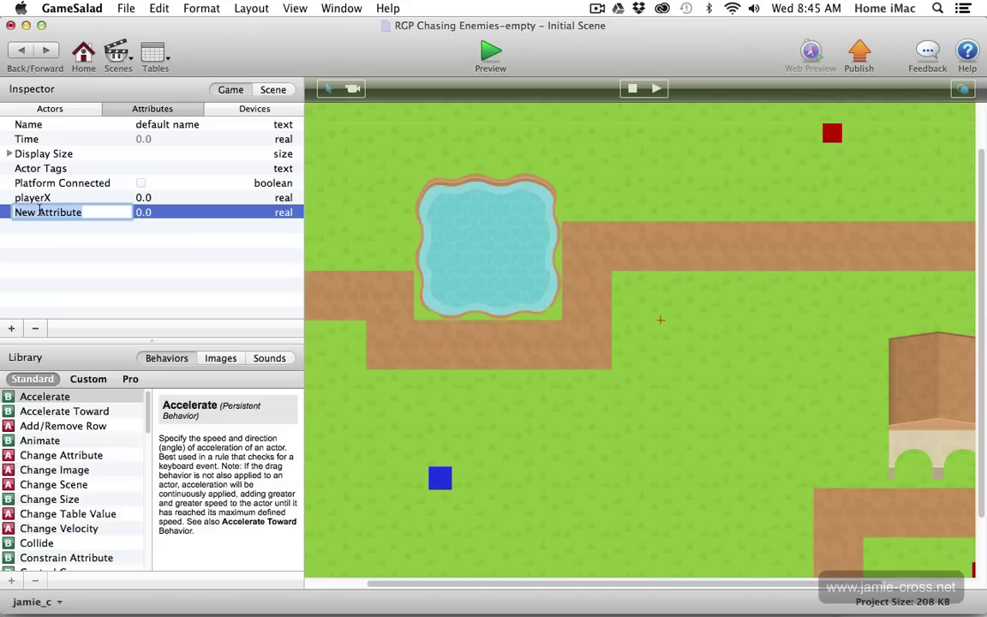
pyautogui.write('playerY')
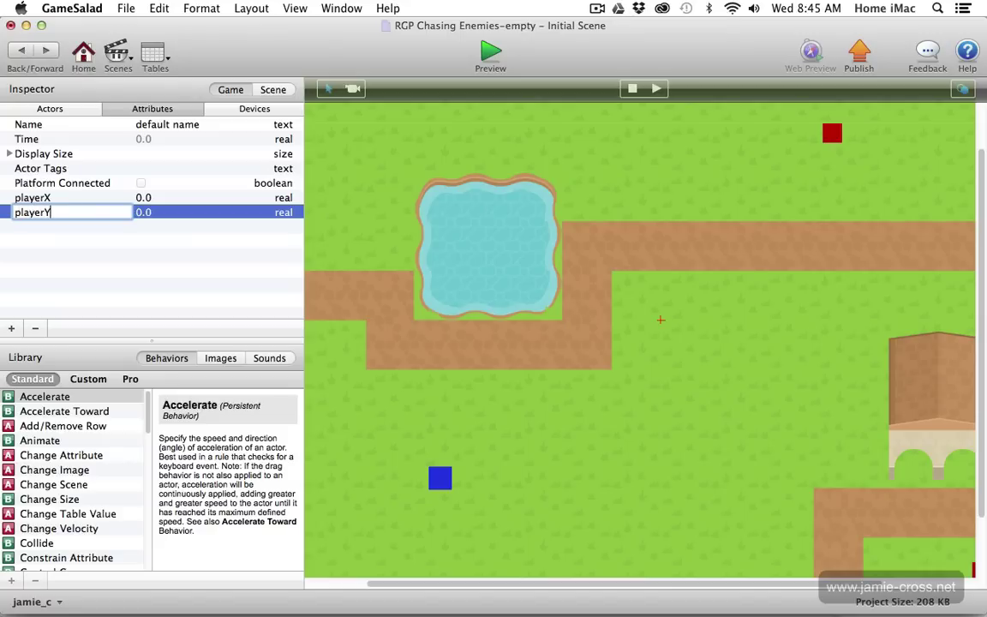
pyautogui.press('Return')
# Step: Open the player actor, add a new behavior group and name it My Location
pyautogui.click(55, 108)
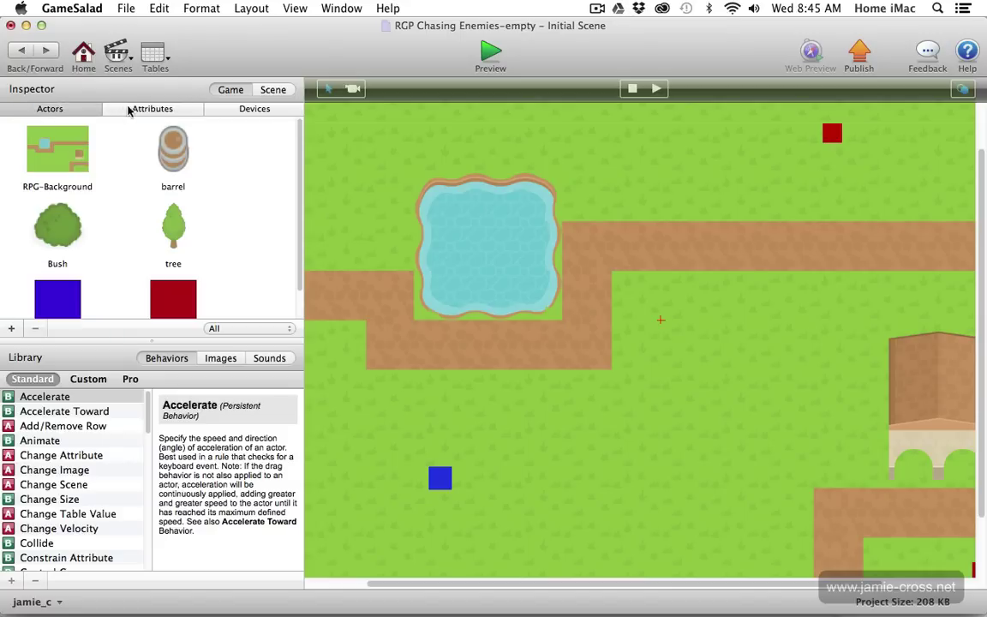
pyautogui.doubleClick(64, 293)
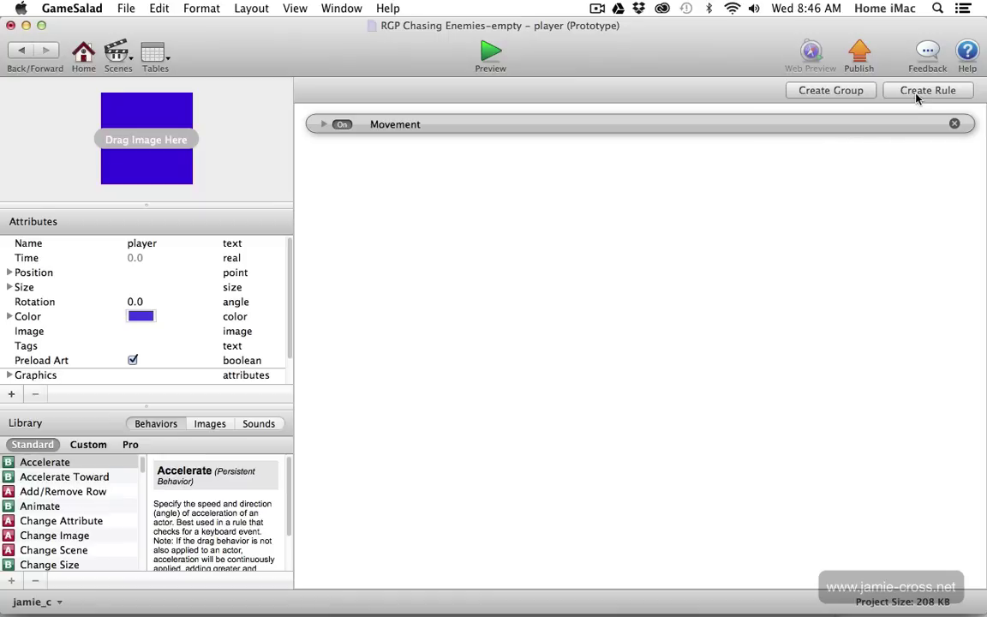
pyautogui.click(861, 91)
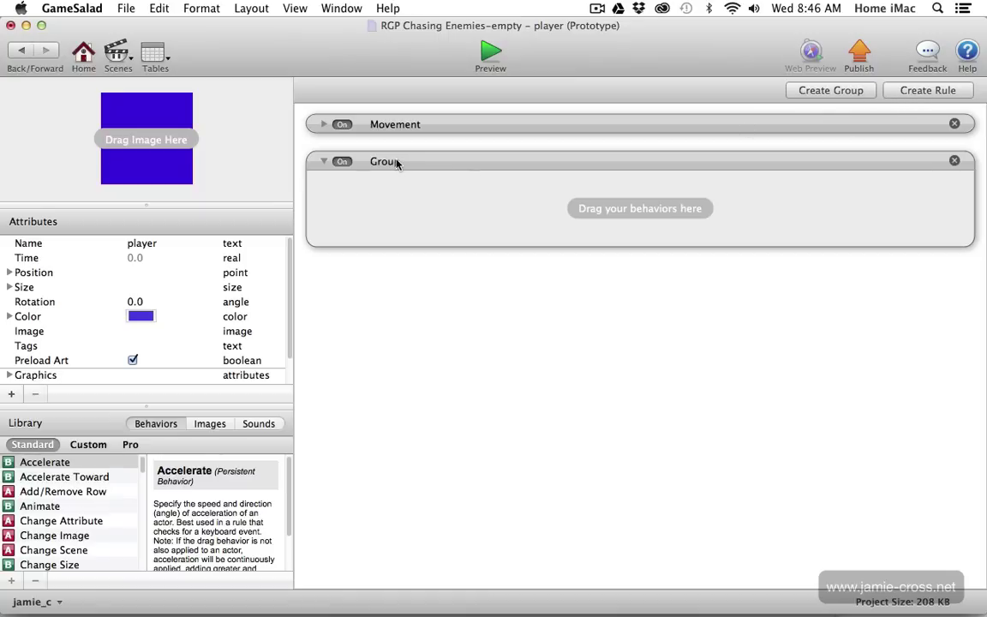
pyautogui.doubleClick(397, 162)
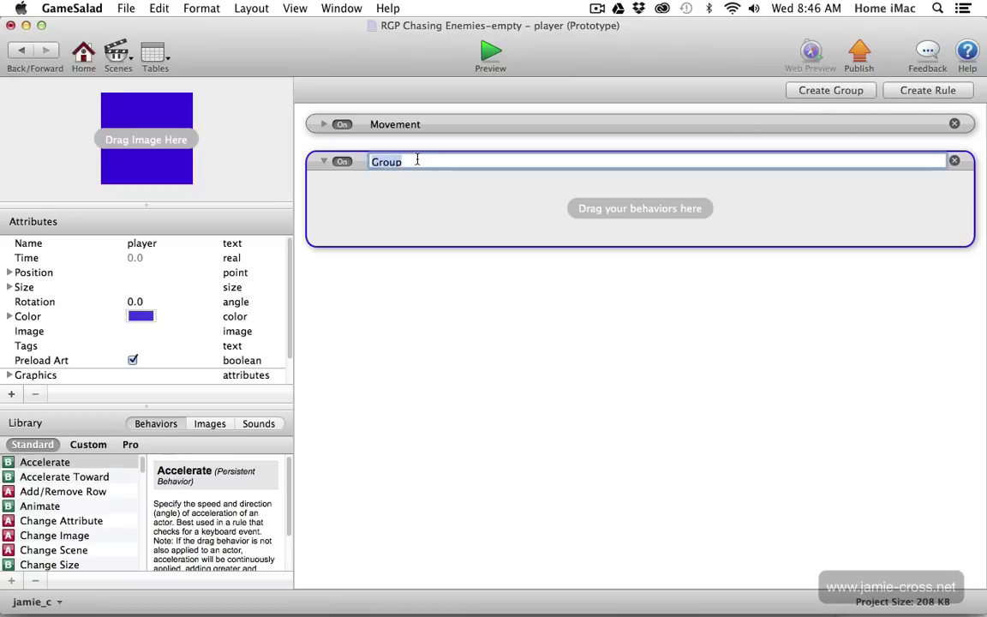
pyautogui.write('My Location')
pyautogui.press('Return')
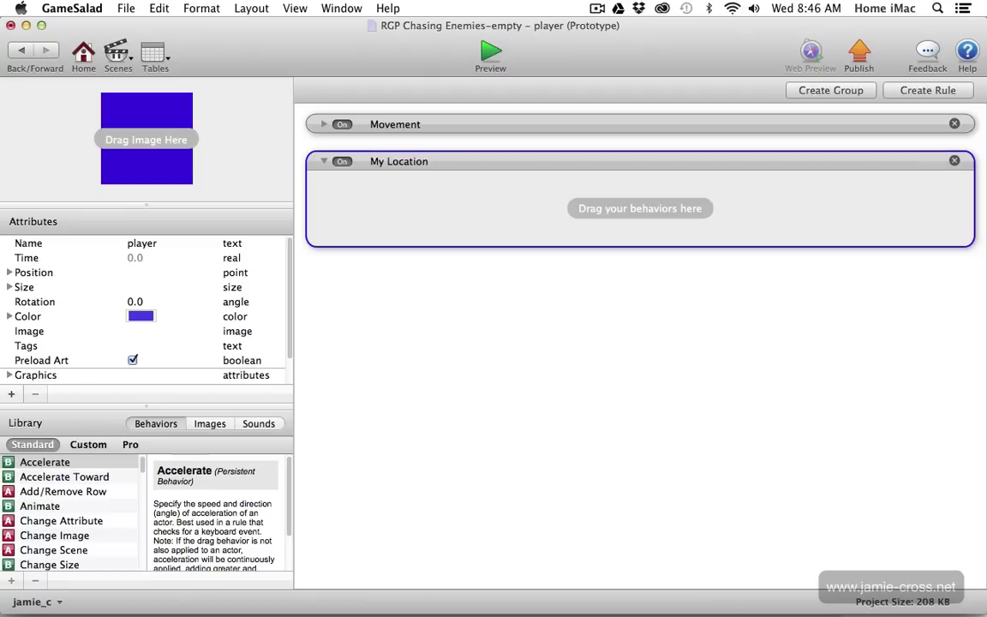
# Step: Add a Constrain Attribute behavior to the My Location group and choose game.playerX as the attribute to constrain
pyautogui.scroll(-5, 89, 502)
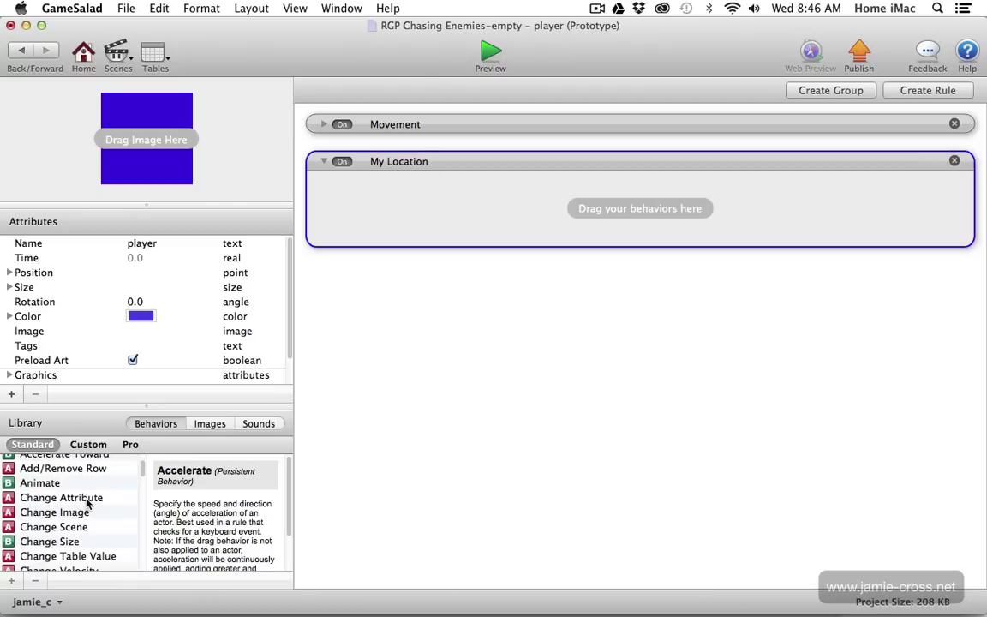
pyautogui.moveTo(57, 549); pyautogui.dragTo(370, 203)
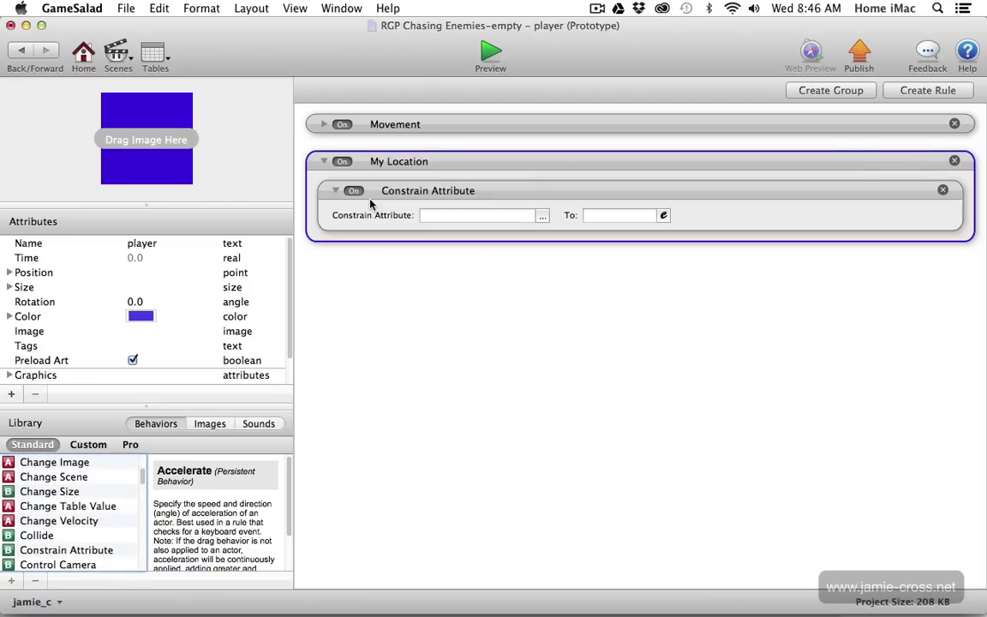
pyautogui.click(542, 217)
pyautogui.click(550, 229)
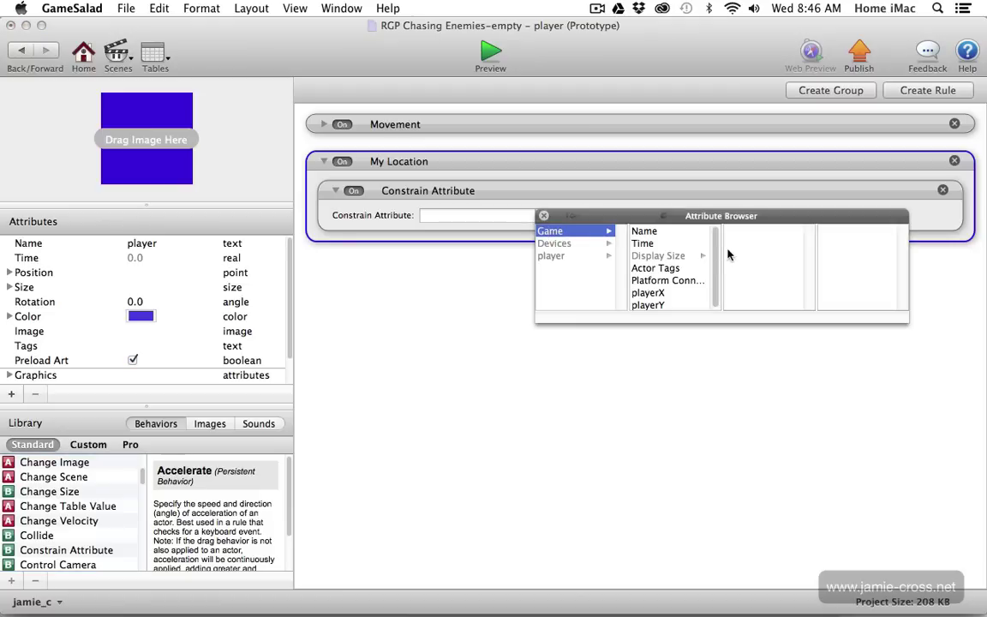
pyautogui.click(649, 291)
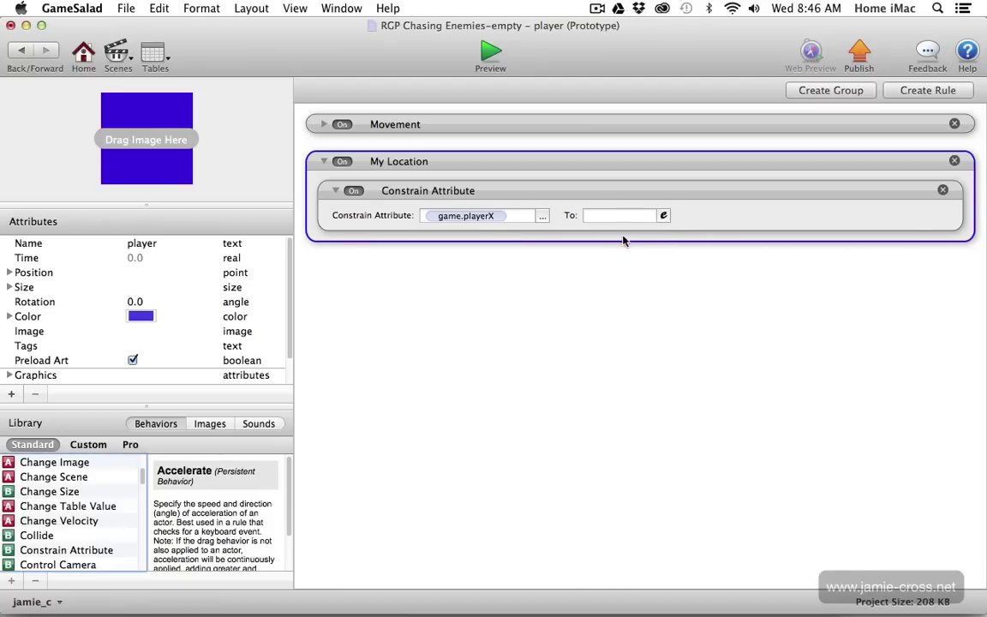
# Step: Set the playerX constraint's value to the player's own X position, self.Position.X
pyautogui.click(664, 216)
pyautogui.click(593, 238)
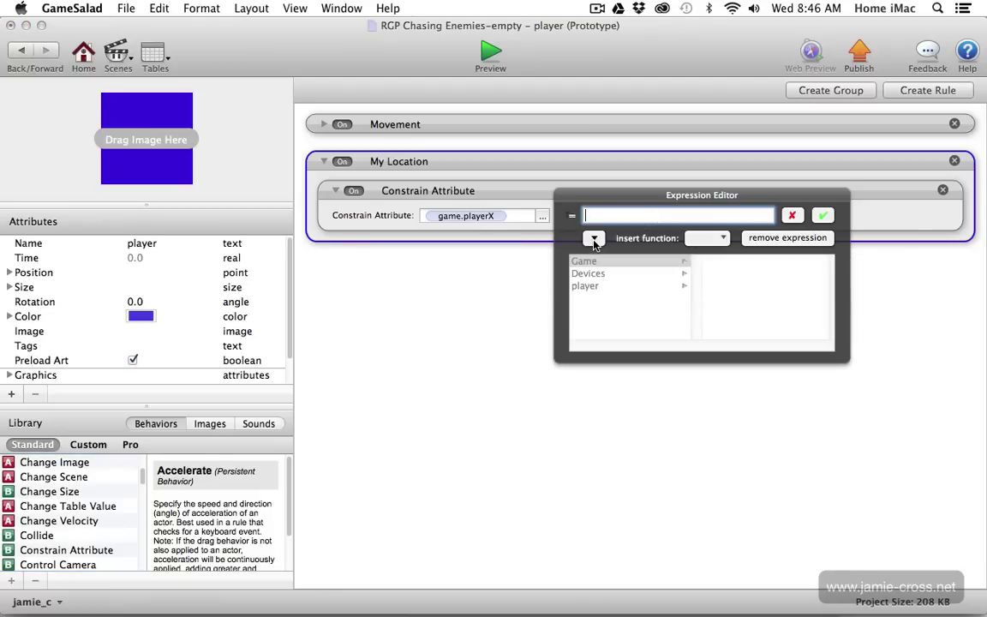
pyautogui.click(591, 288)
pyautogui.click(725, 285)
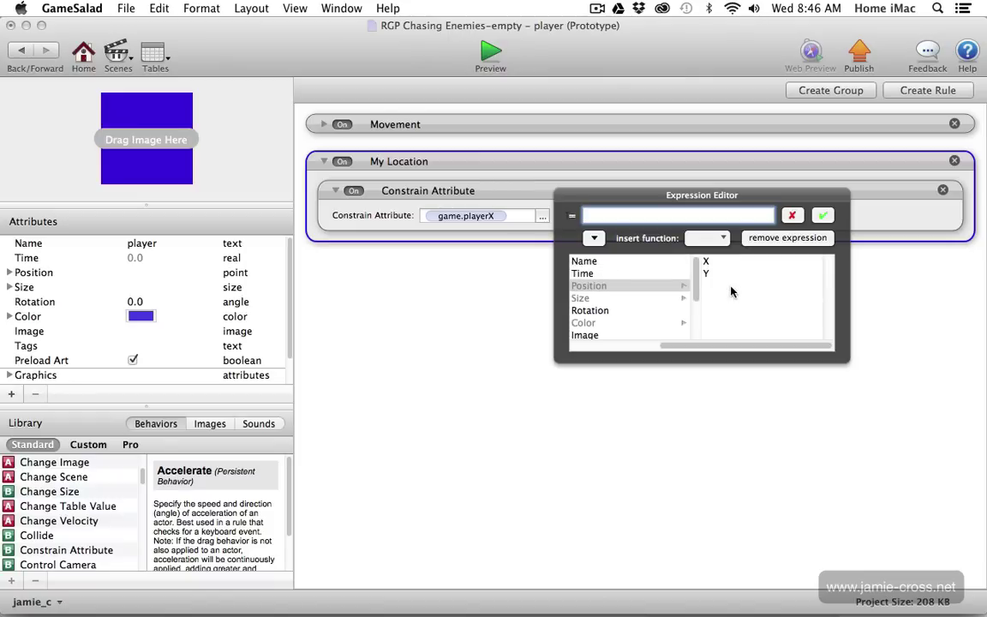
pyautogui.click(719, 262)
pyautogui.click(822, 215)
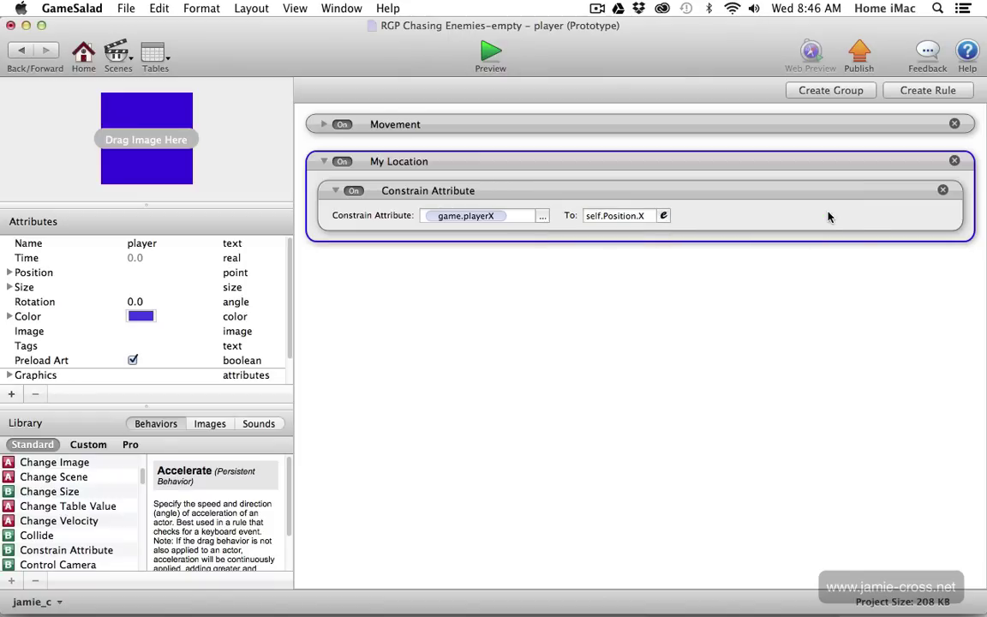
# Step: Duplicate the Constrain Attribute behavior within the My Location group and make the copy constrain game.playerY
pyautogui.click(448, 198)
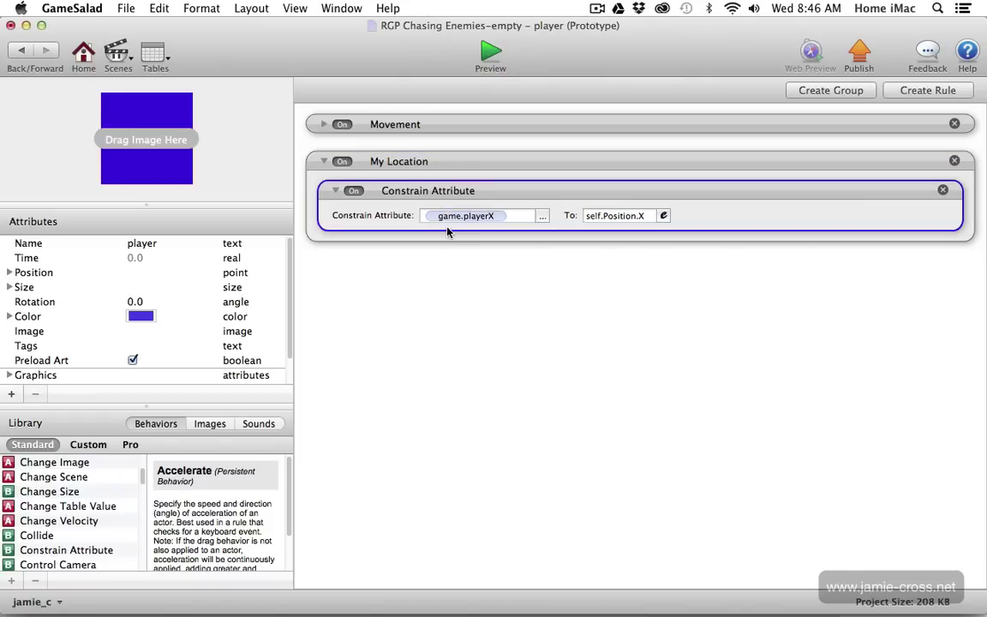
pyautogui.keyDown('alt'); pyautogui.moveTo(447, 231); pyautogui.dragTo(454, 261); pyautogui.keyUp('alt')
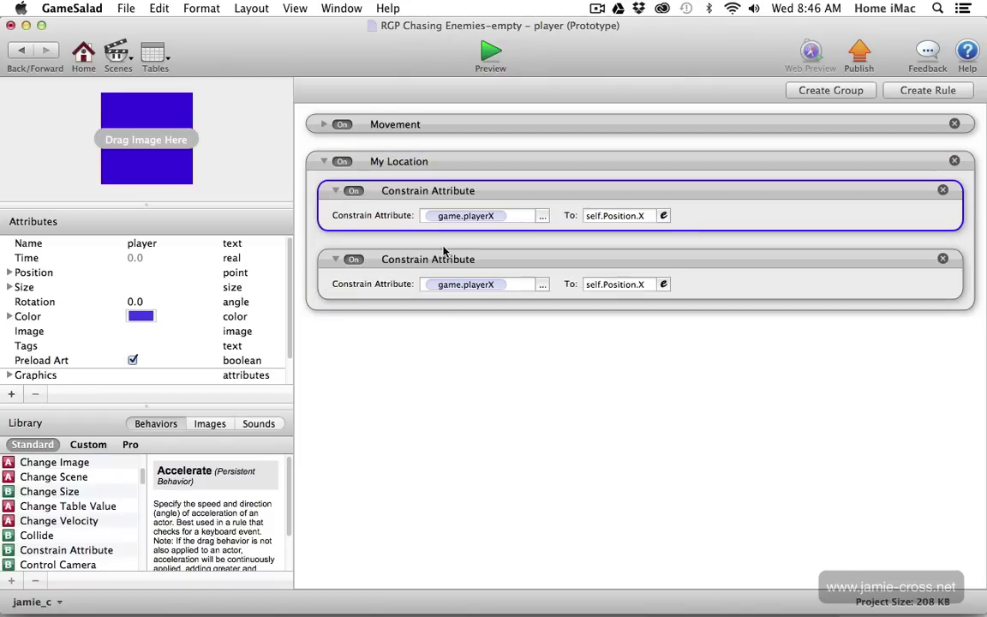
pyautogui.click(541, 285)
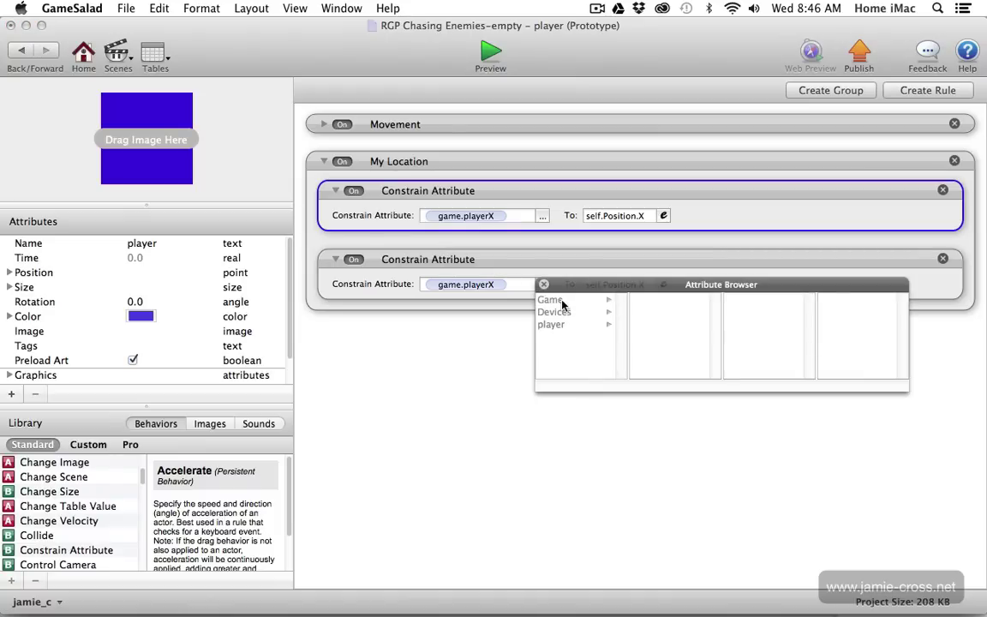
pyautogui.click(556, 301)
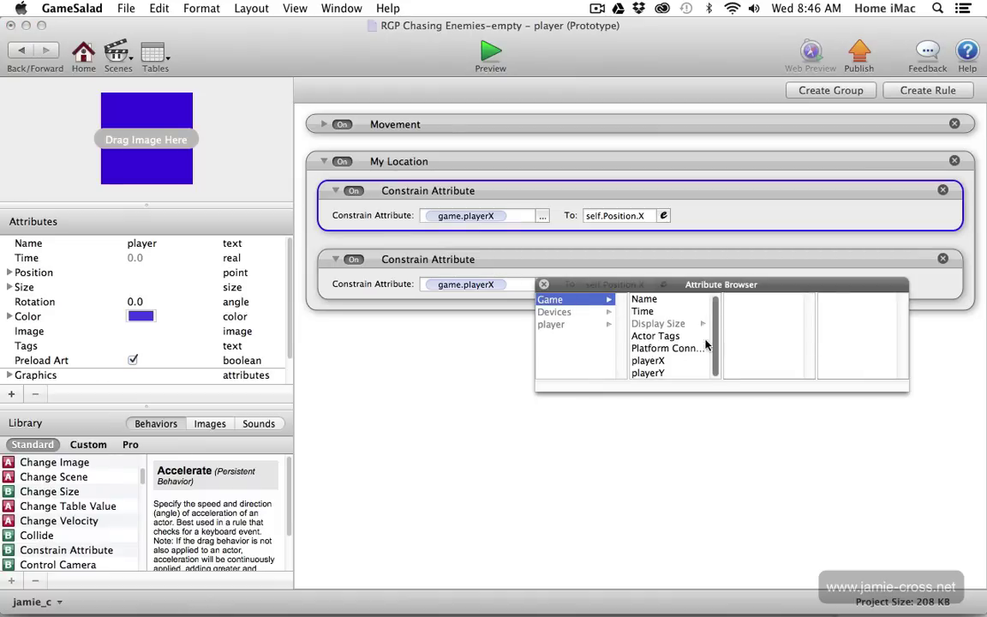
pyautogui.click(665, 373)
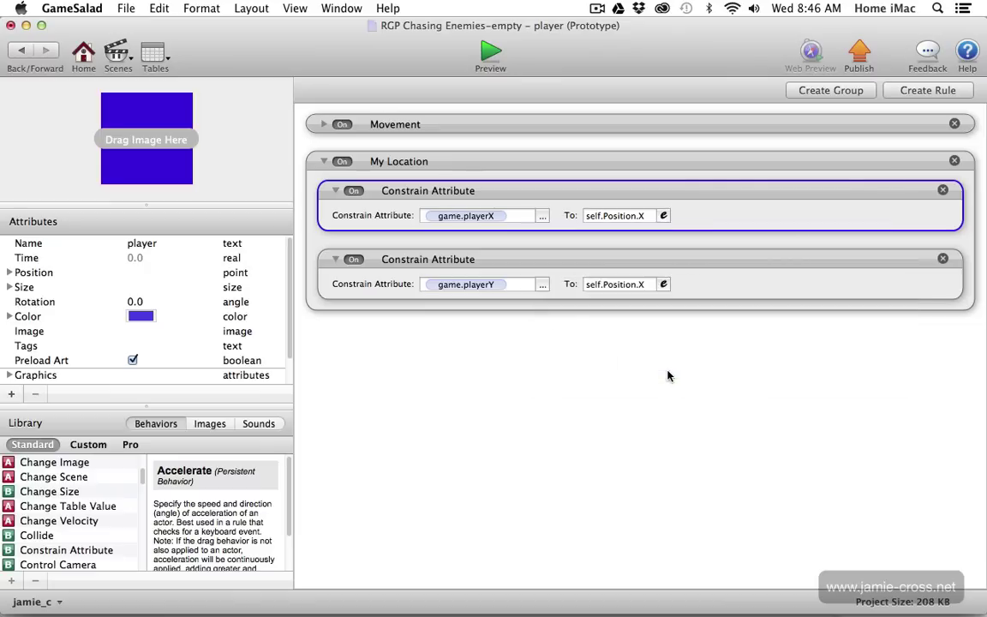
# Step: Set the playerY constraint's value to the player's own Y position, self.Position.Y
pyautogui.click(663, 285)
pyautogui.click(594, 306)
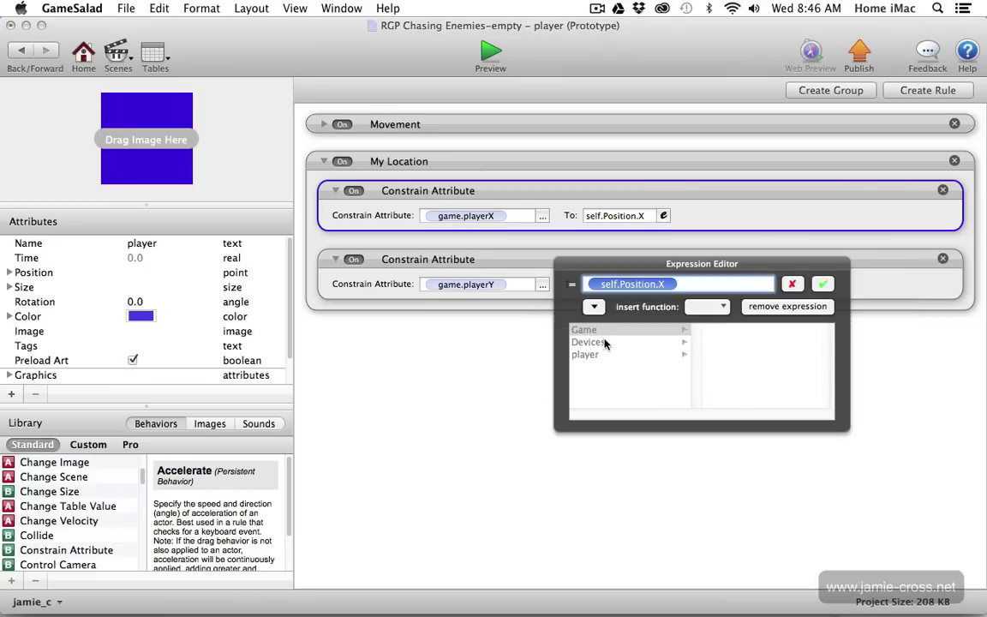
pyautogui.click(599, 358)
pyautogui.click(727, 355)
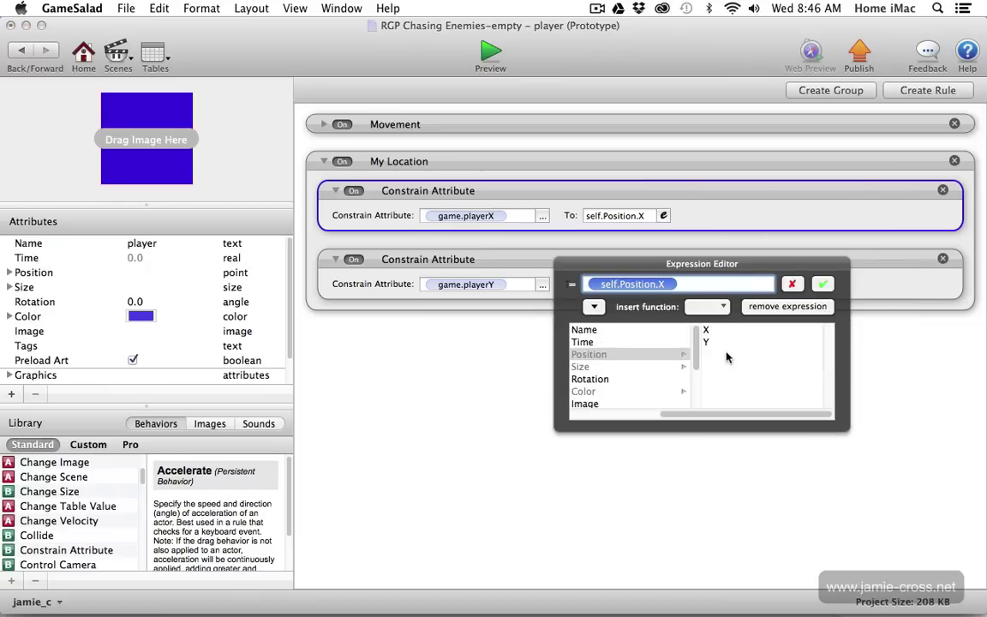
pyautogui.click(726, 344)
pyautogui.click(822, 284)
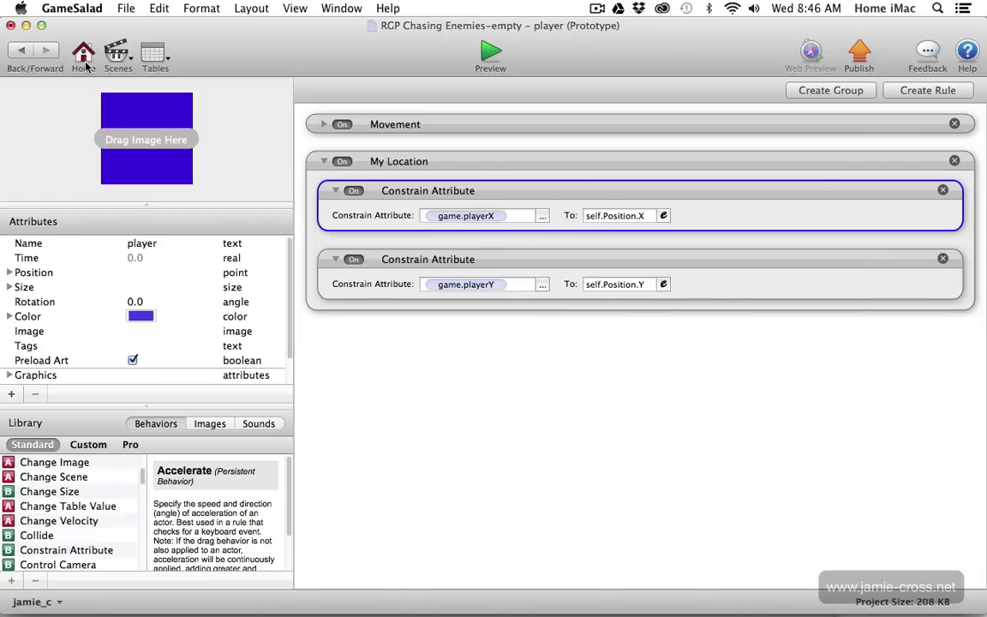
# Step: Review the game attributes, recheck the player's My Location constraints, collapse that group and return to the scene
pyautogui.click(24, 52)
pyautogui.click(132, 106)
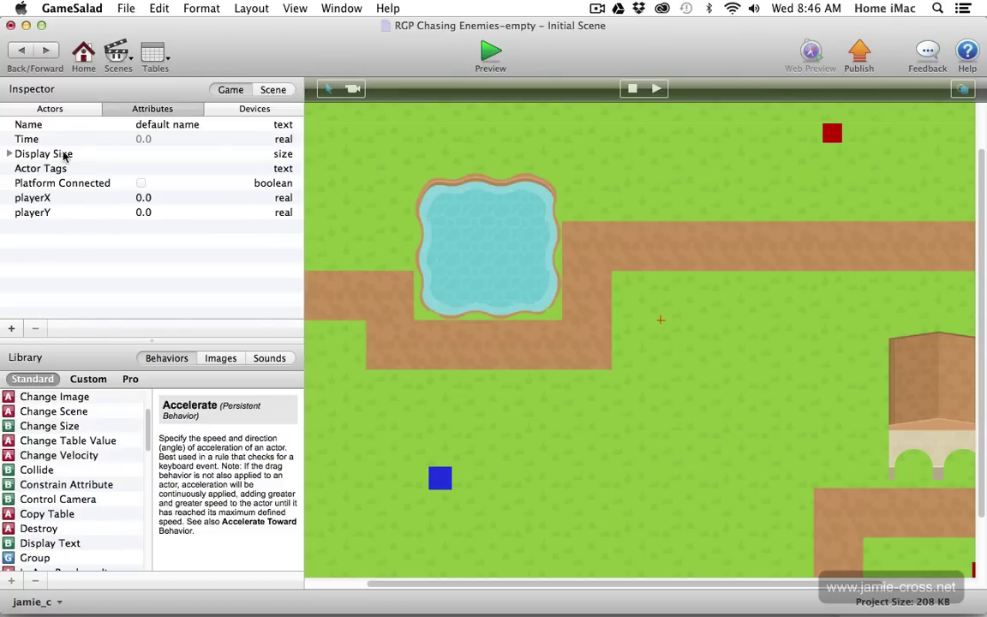
pyautogui.click(72, 106)
pyautogui.doubleClick(69, 304)
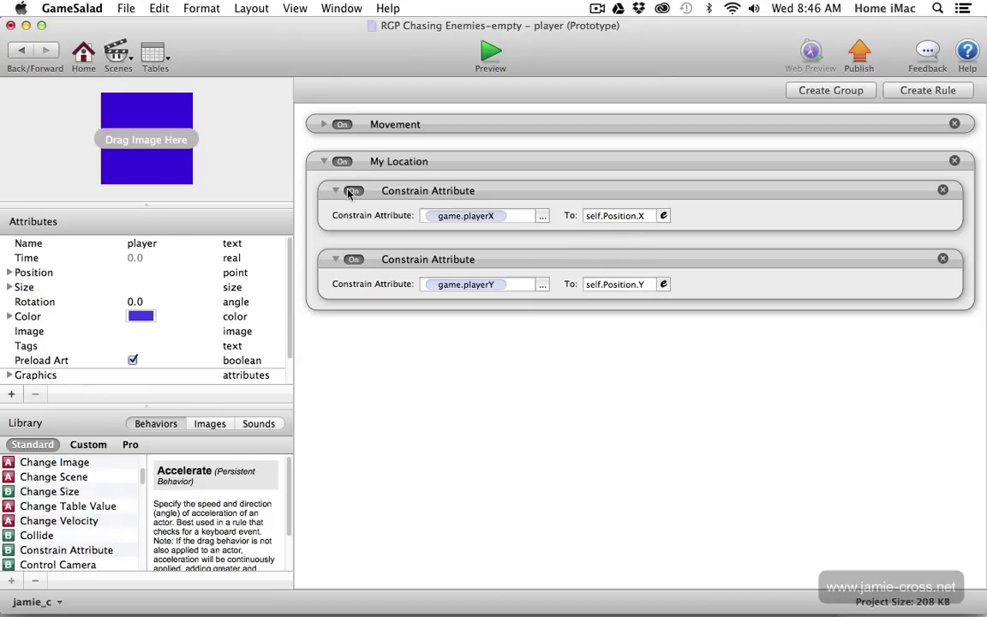
pyautogui.click(323, 162)
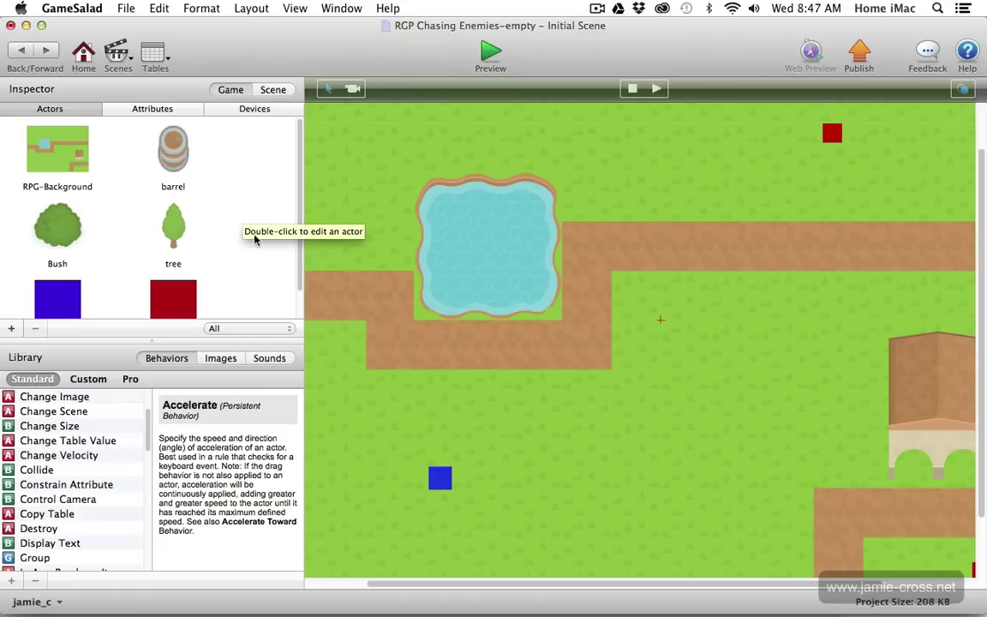
# Step: Open the enemy actor and add an Accelerate Toward behavior to it
pyautogui.scroll(-1, 256, 237)
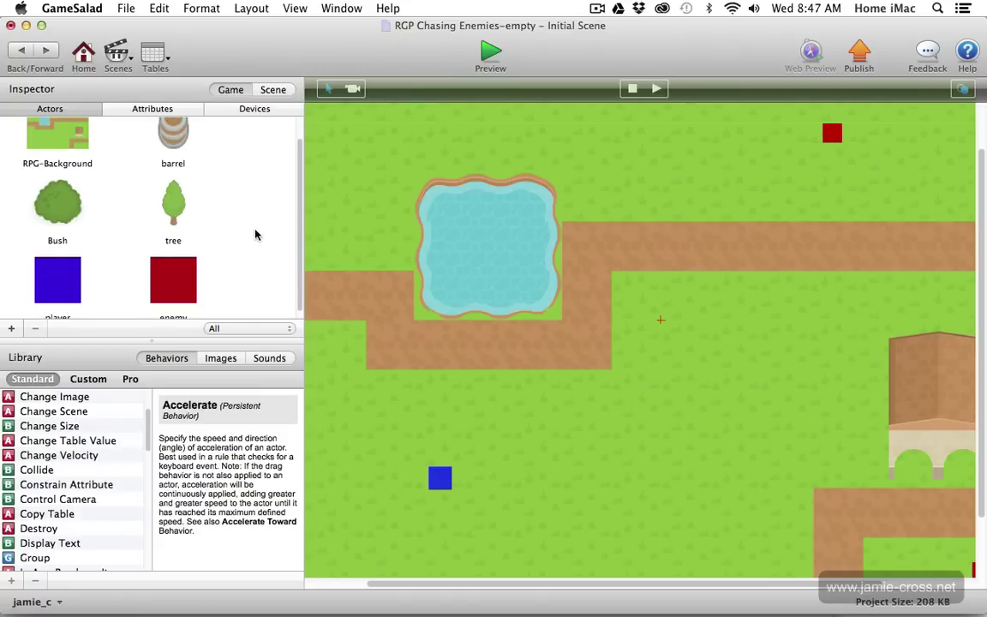
pyautogui.doubleClick(182, 289)
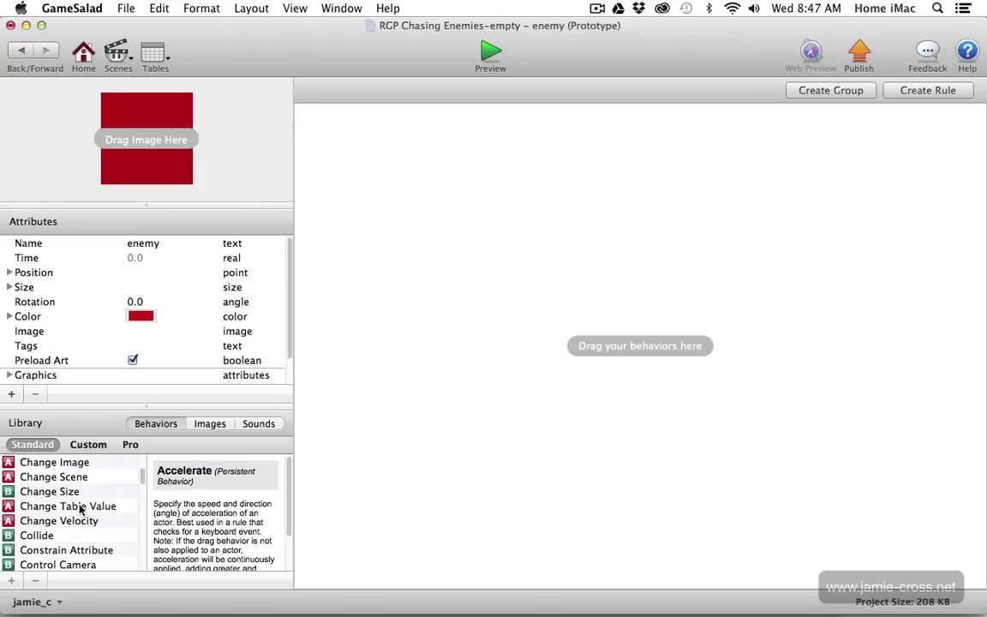
pyautogui.scroll(3, 83, 506)
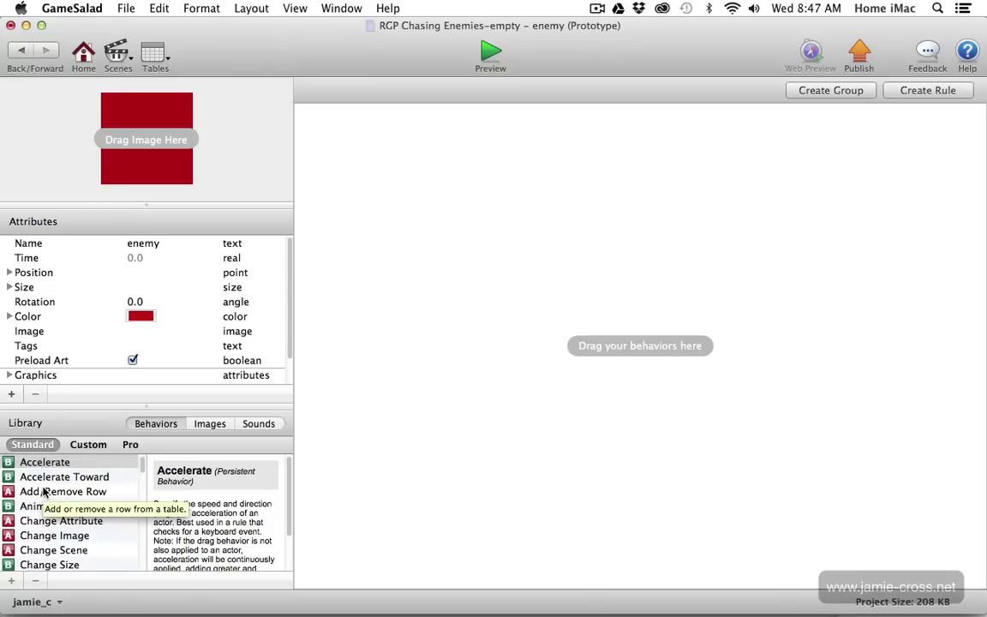
pyautogui.click(7, 478)
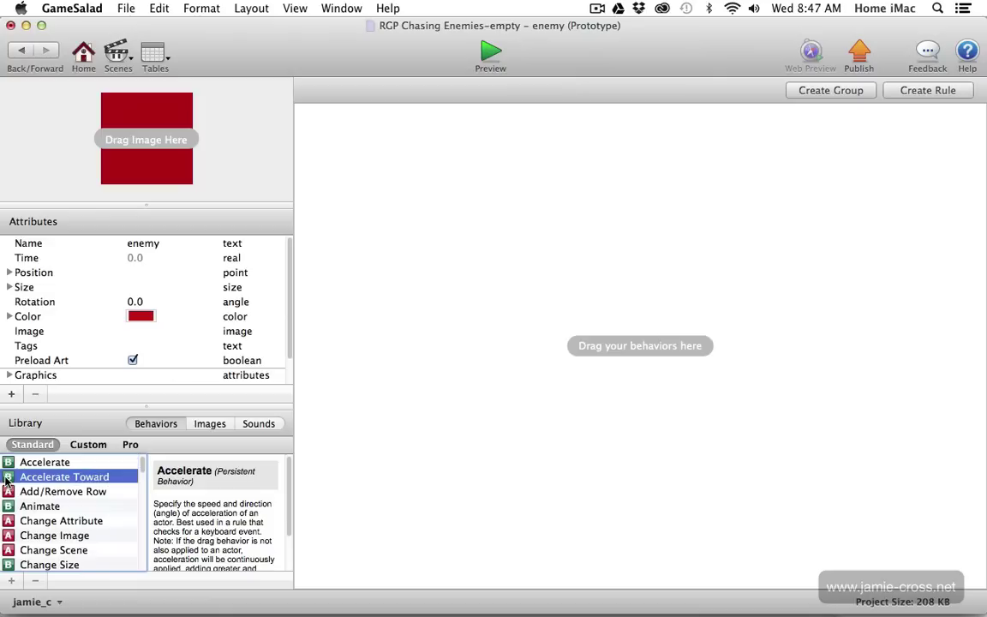
pyautogui.moveTo(7, 481); pyautogui.dragTo(384, 277)
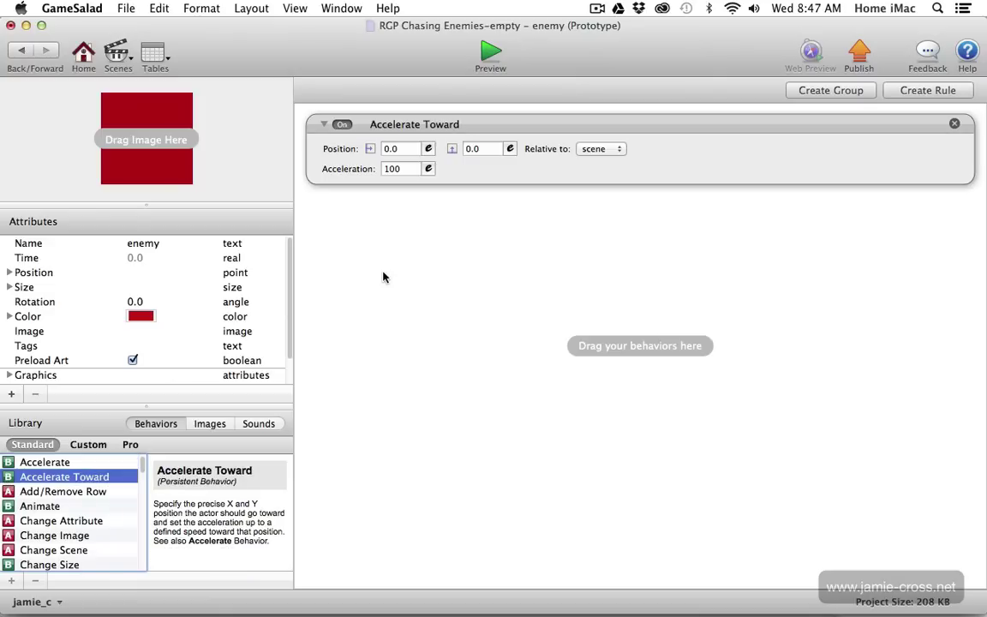
# Step: Set the X position of the enemy's Accelerate Toward behavior to game.playerX
pyautogui.click(429, 149)
pyautogui.click(392, 172)
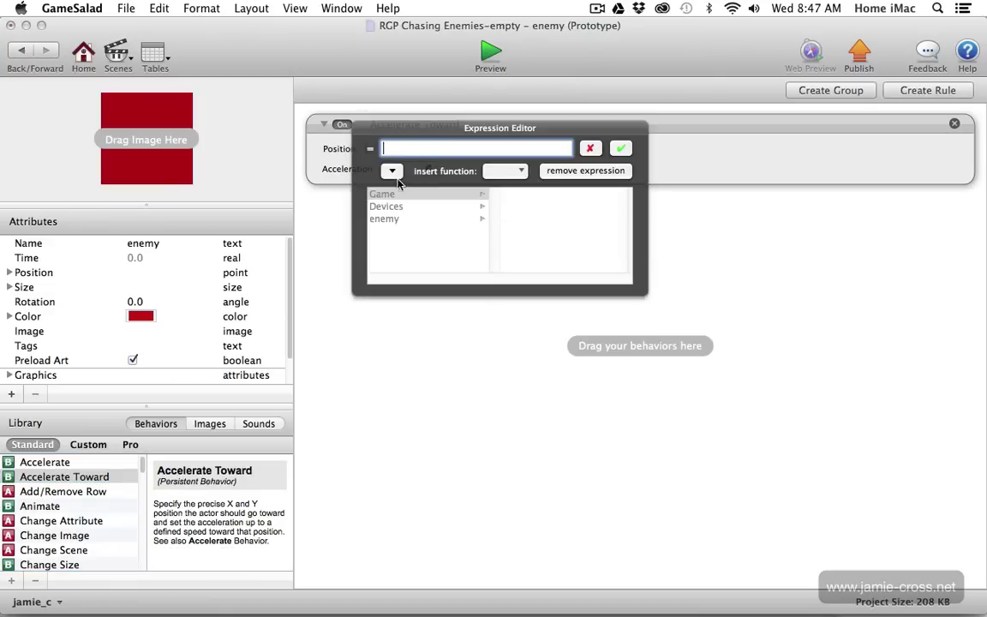
pyautogui.click(397, 195)
pyautogui.click(519, 255)
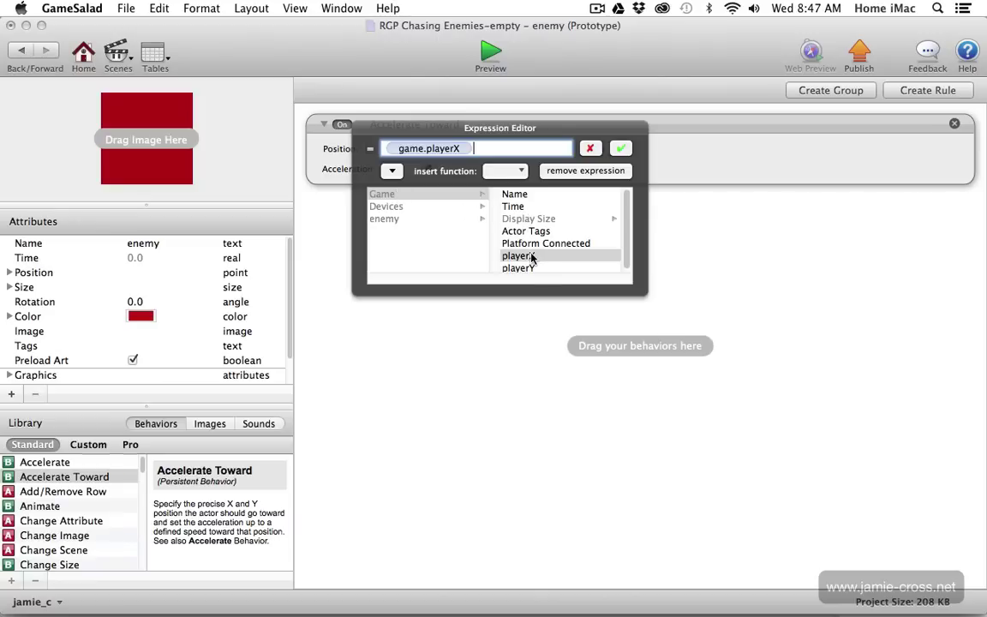
pyautogui.click(622, 149)
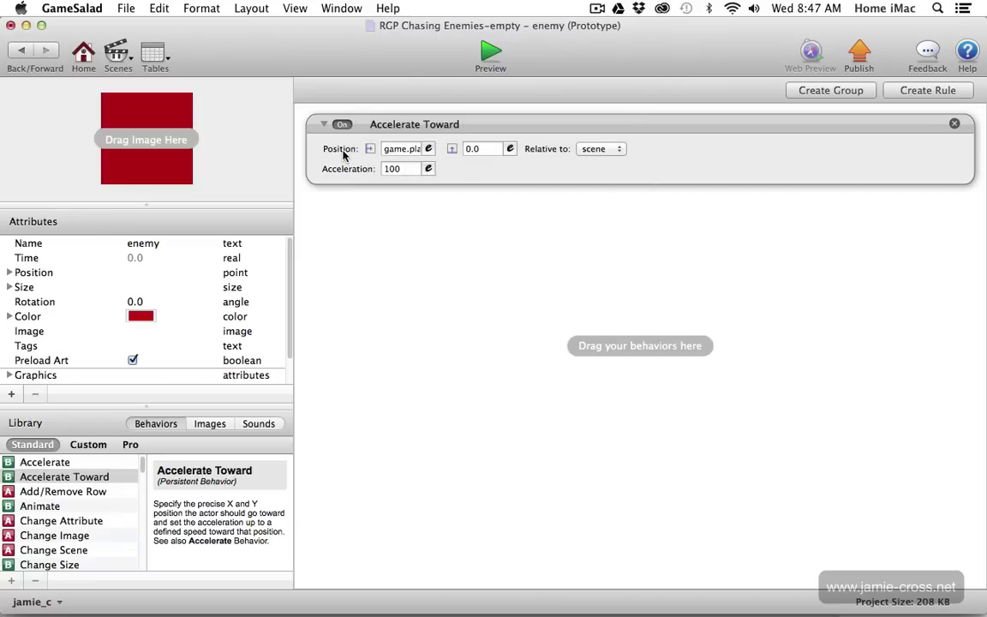
# Step: Set the Y position of the enemy's Accelerate Toward behavior to game.playerY and its acceleration to 50
pyautogui.click(509, 150)
pyautogui.click(474, 171)
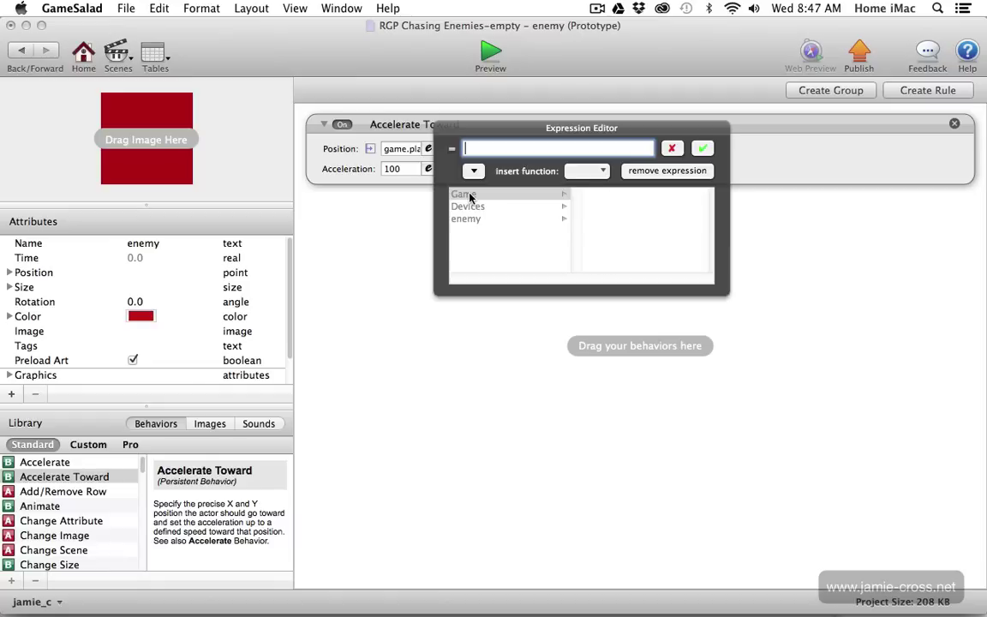
pyautogui.click(465, 195)
pyautogui.click(628, 268)
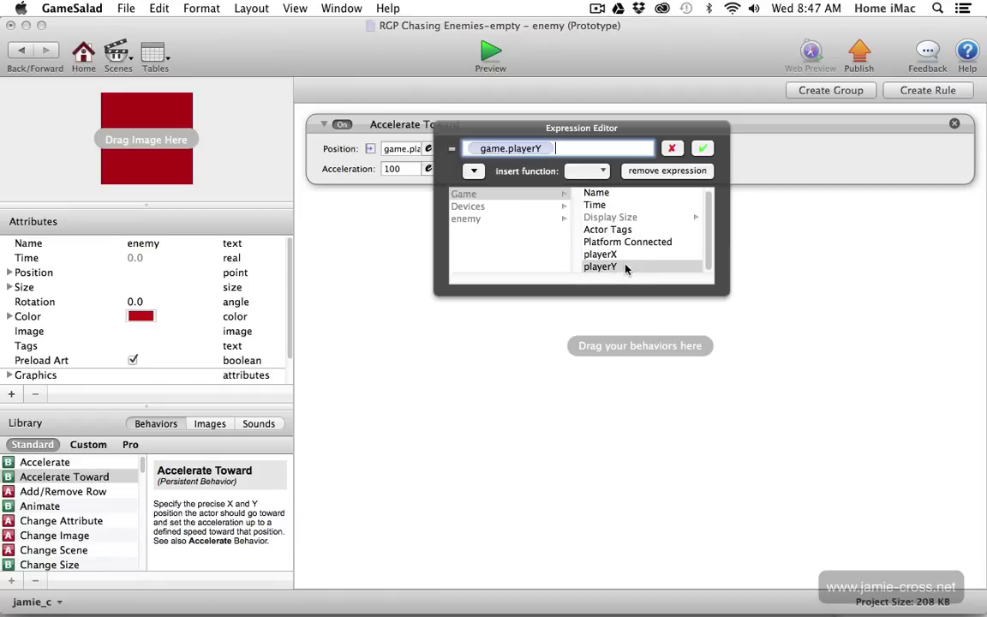
pyautogui.click(701, 150)
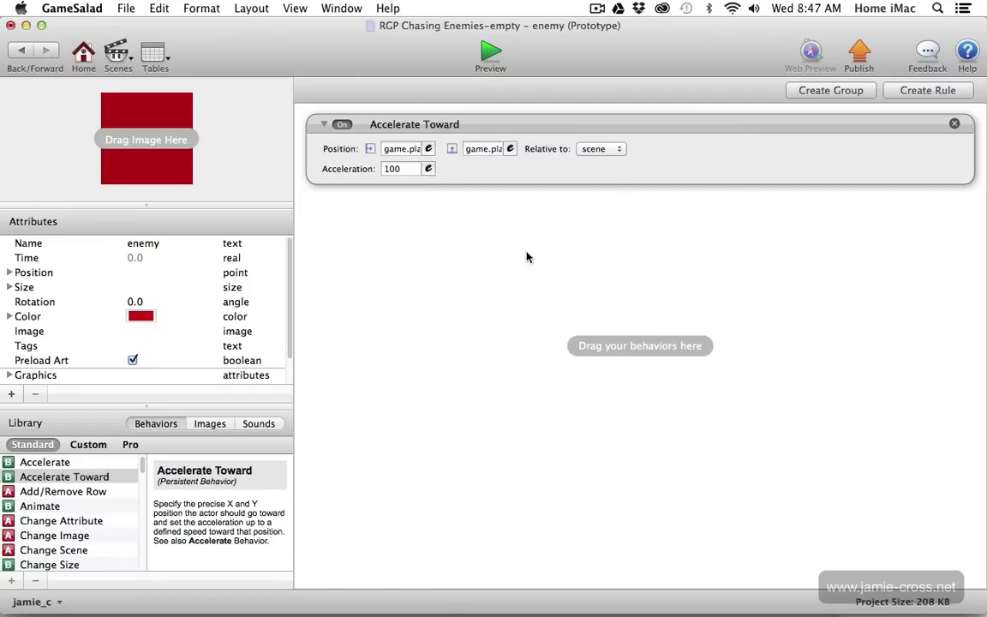
pyautogui.click(396, 168)
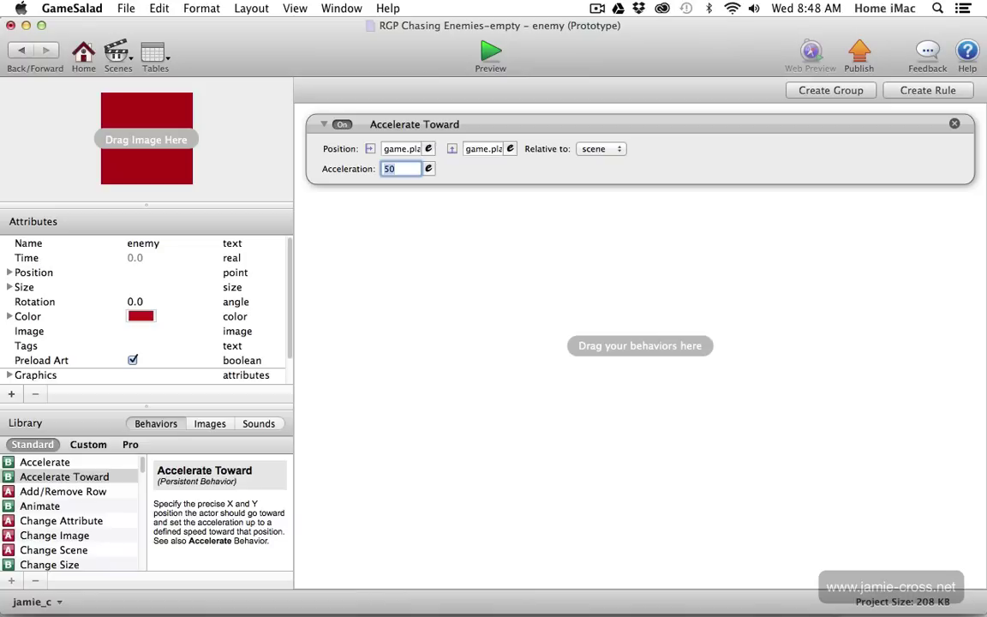
# Step: Set the enemy actor's Max Speed motion attribute to 50
pyautogui.click(331, 294)
pyautogui.moveTo(289, 294); pyautogui.dragTo(289, 323)
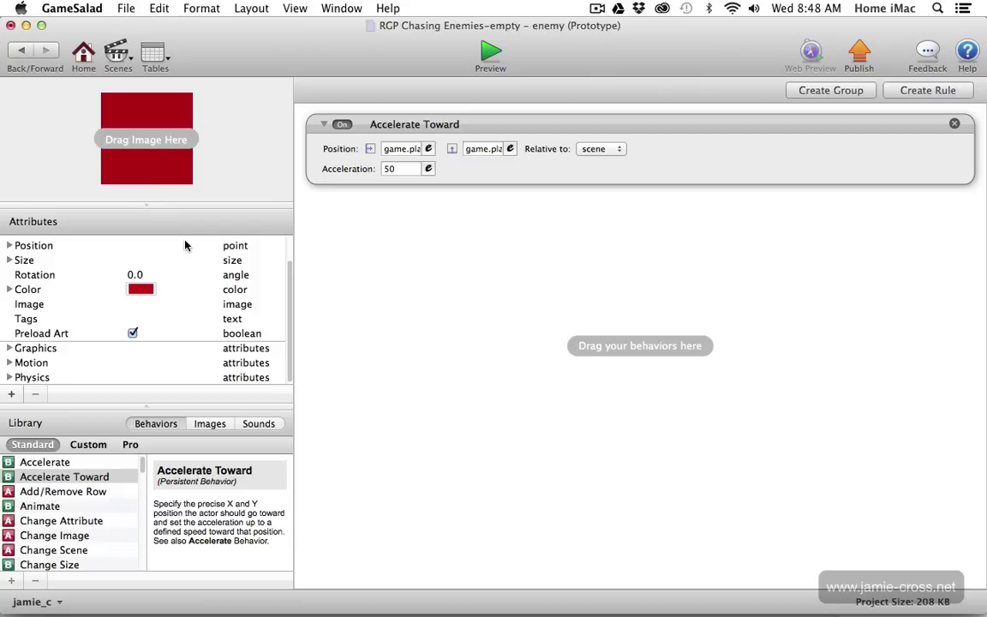
pyautogui.click(9, 363)
pyautogui.scroll(-3, 94, 326)
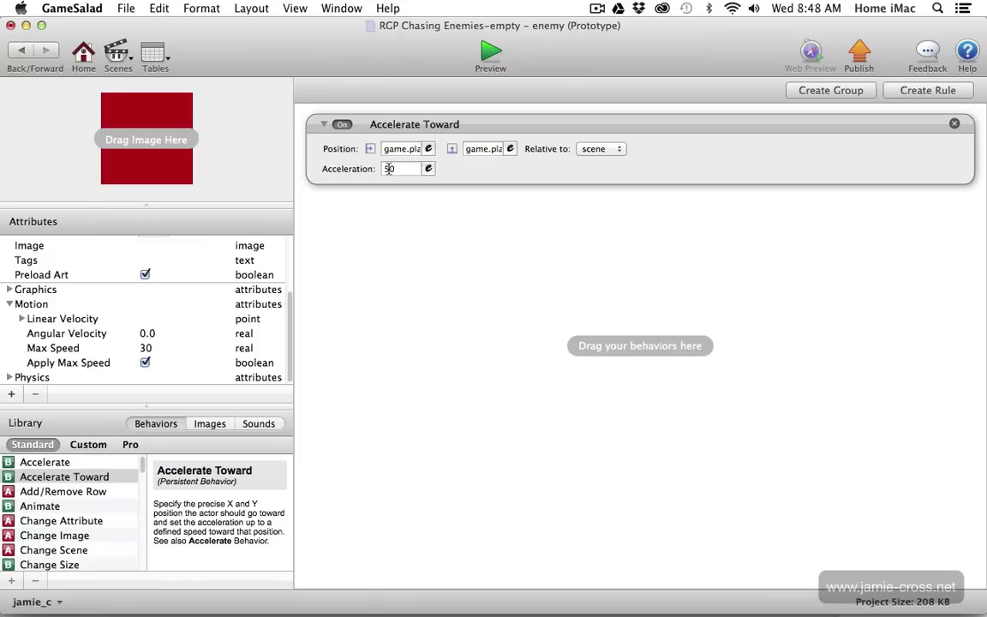
pyautogui.click(147, 349)
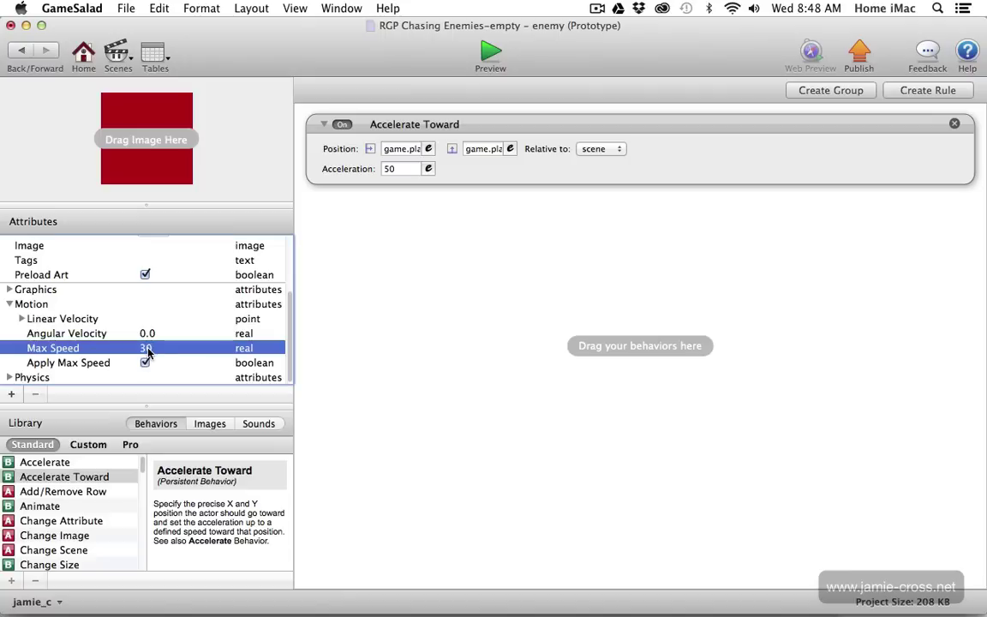
pyautogui.click(146, 349)
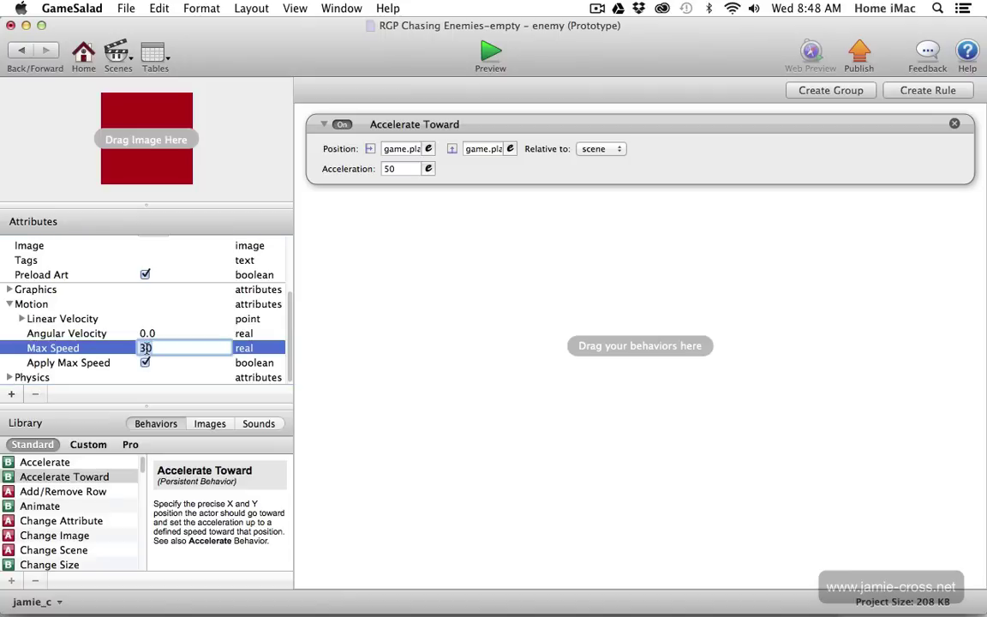
pyautogui.write('50')
pyautogui.press('Return')
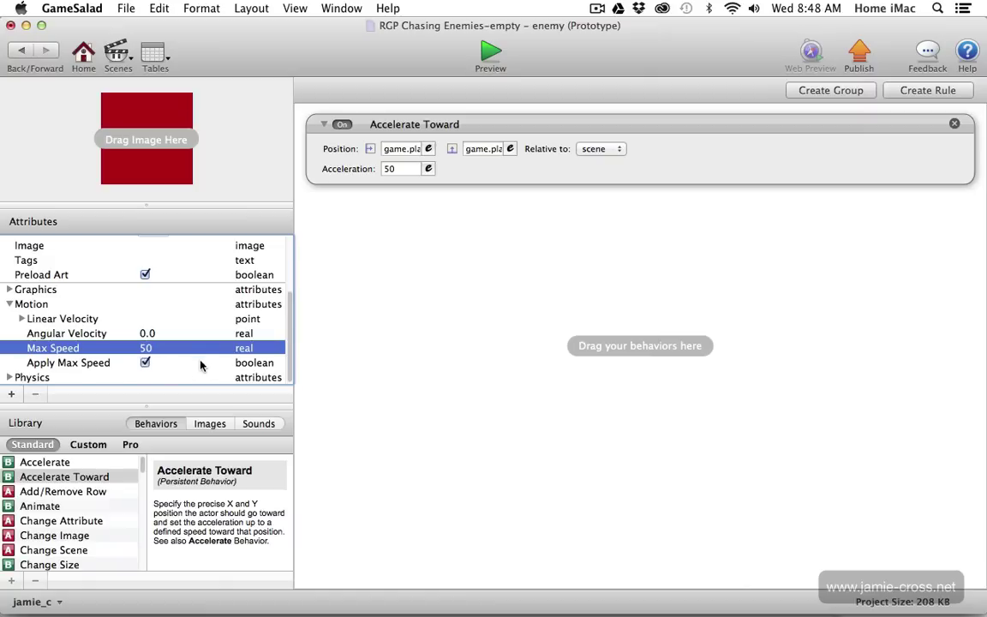
pyautogui.click(415, 271)
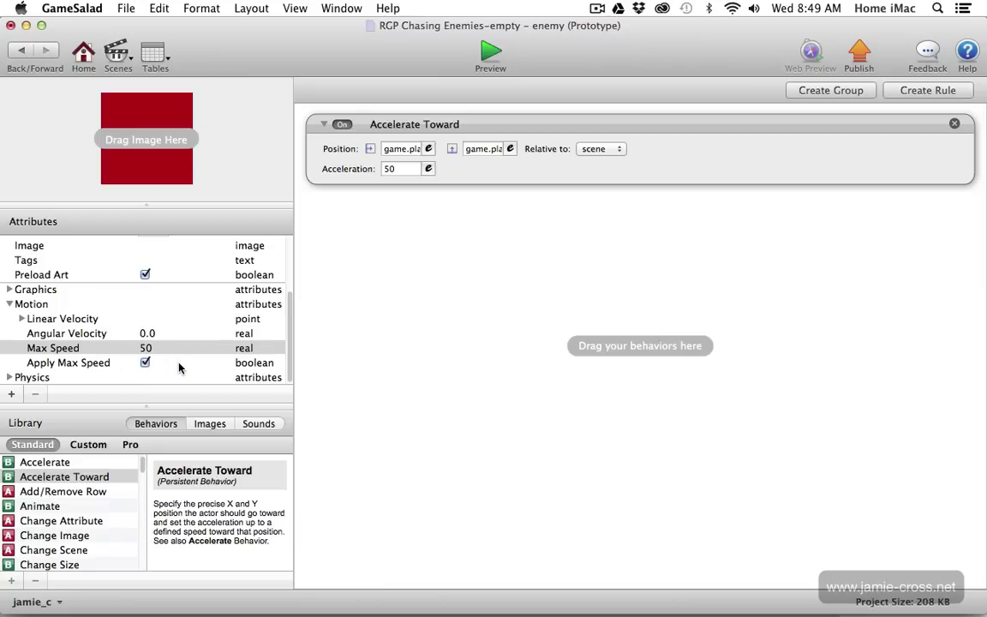
# Step: Preview the game and steer the player around the map to test how the enemies chase it with the speed limit
pyautogui.click(492, 69)
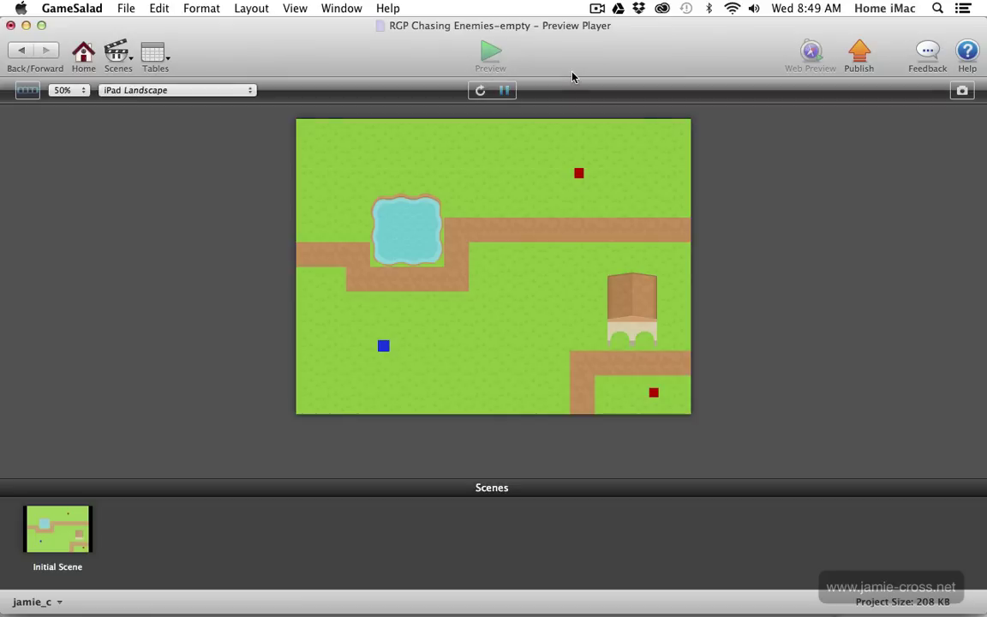
pyautogui.press('Right')
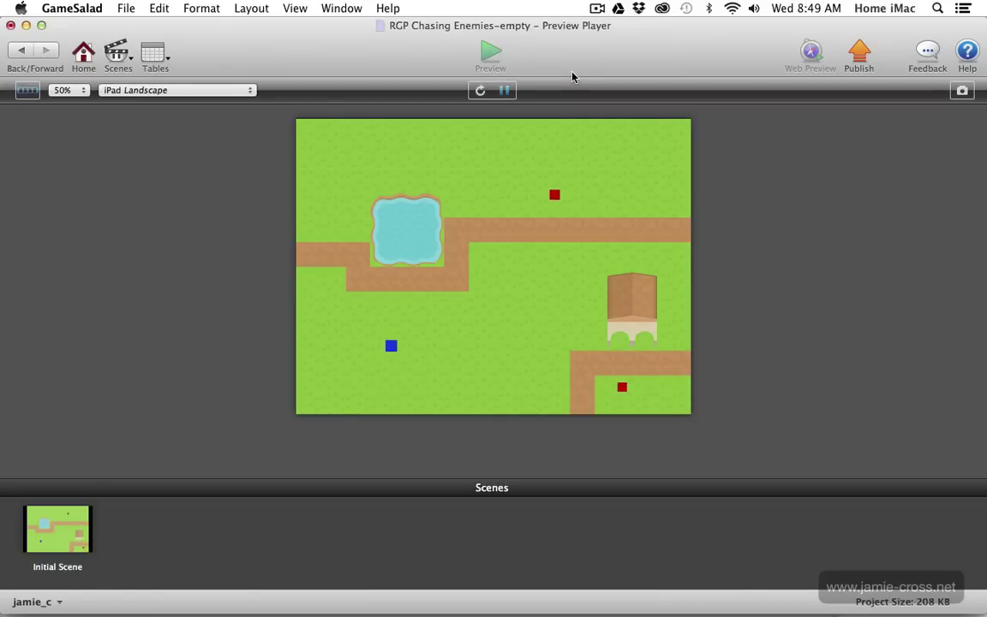
pyautogui.press('Up')
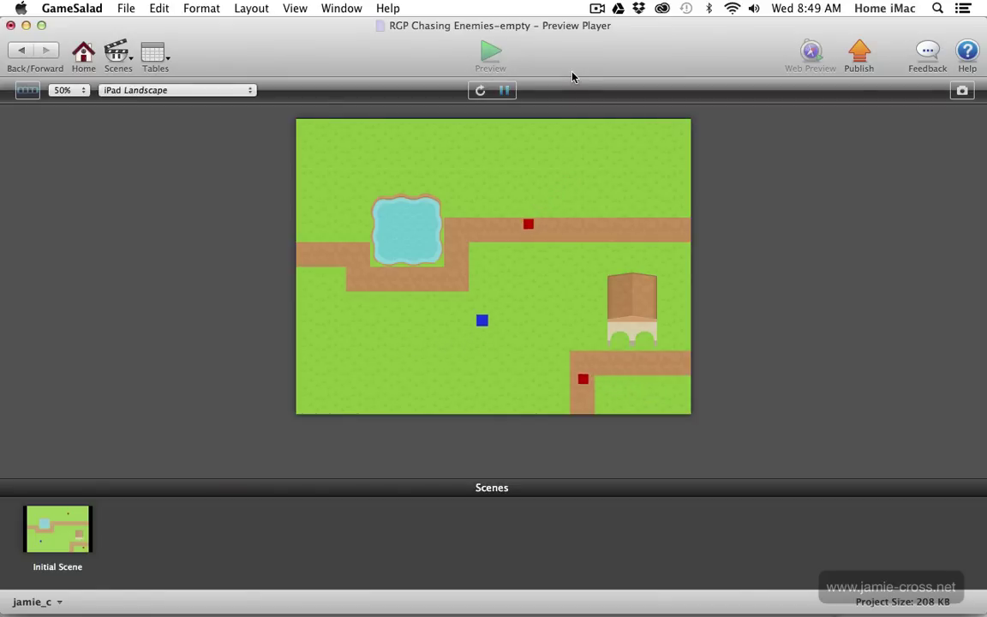
pyautogui.press('Right')
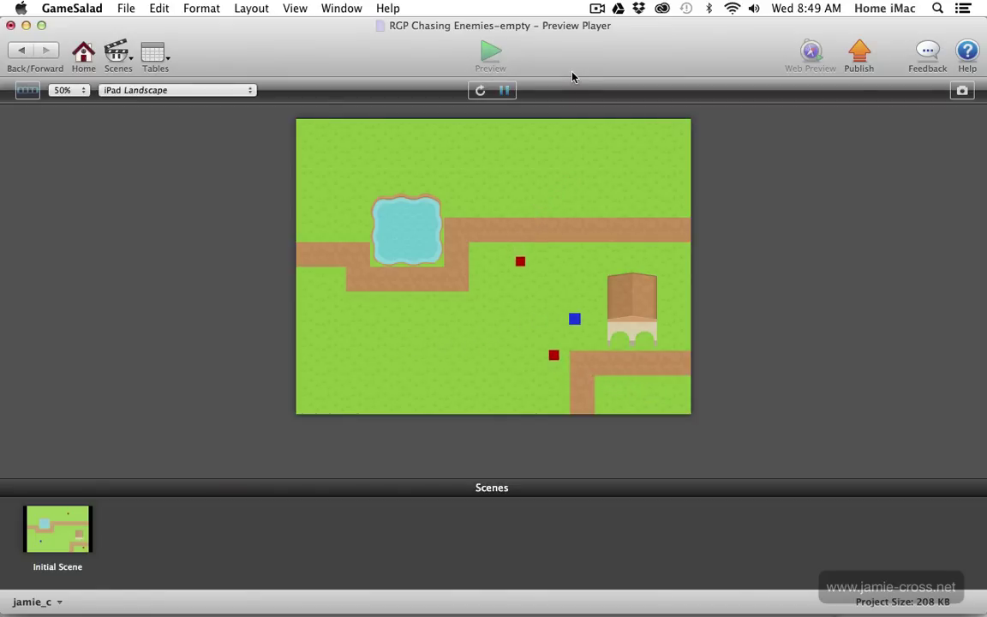
pyautogui.press('Up')
pyautogui.press('Left')
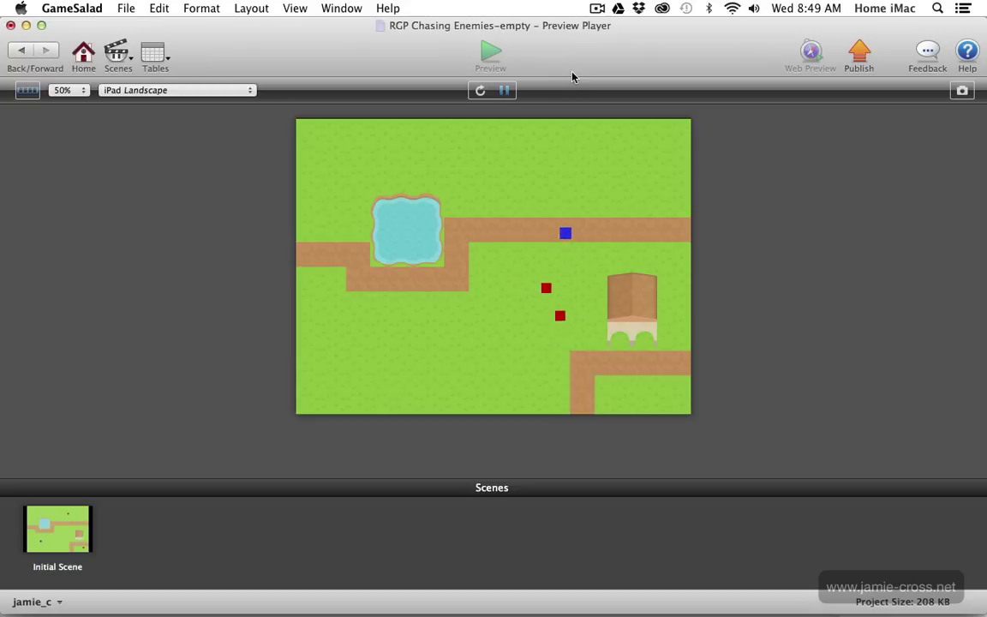
pyautogui.press('Down')
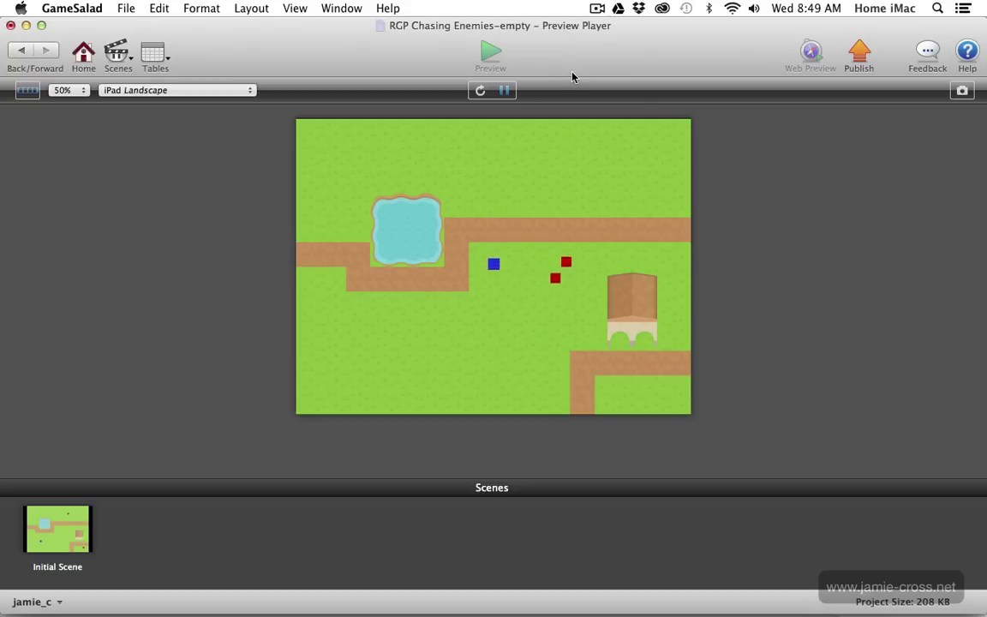
pyautogui.press('Left')
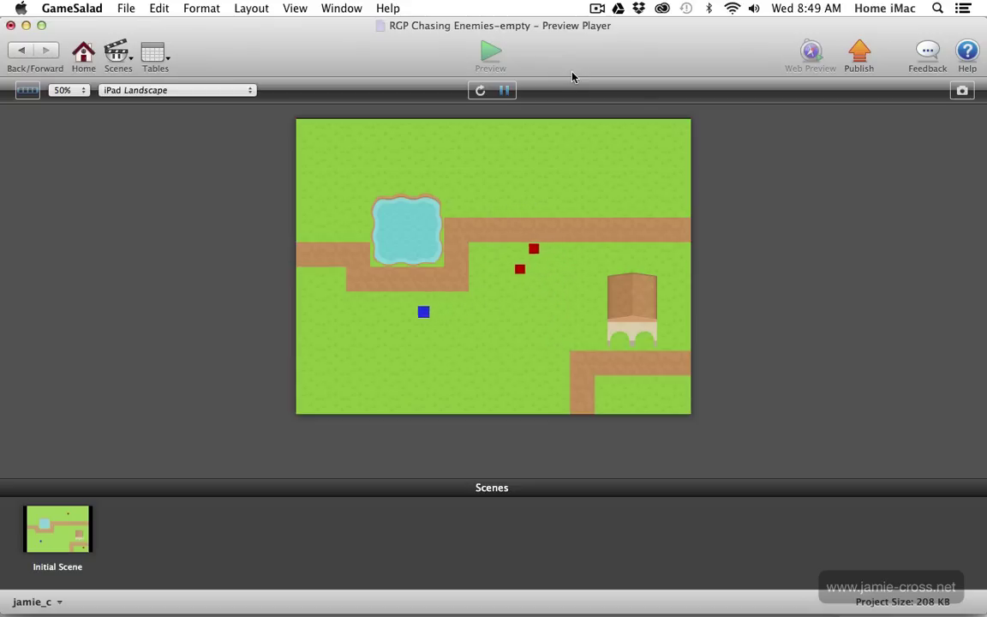
pyautogui.press('Down')
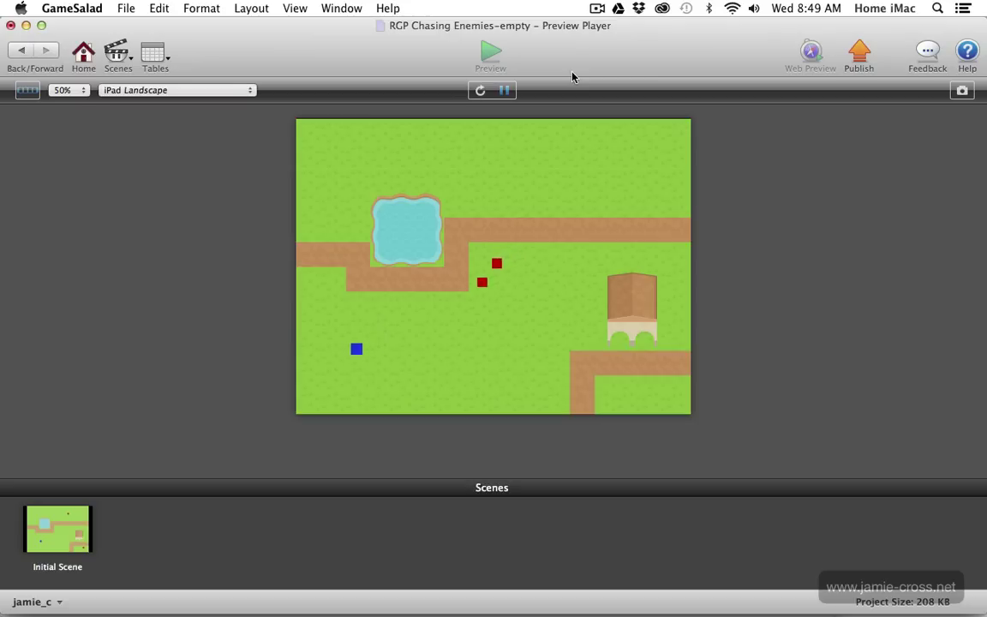
pyautogui.press('Right')
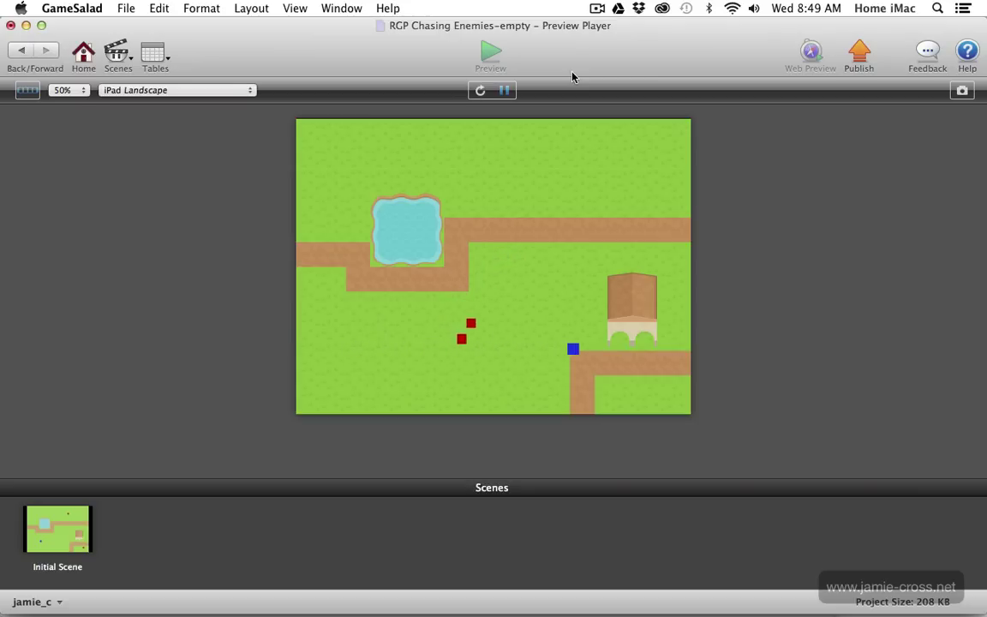
# Step: Return to the enemy actor and set its Accelerate Toward acceleration to 10
pyautogui.click(20, 50)
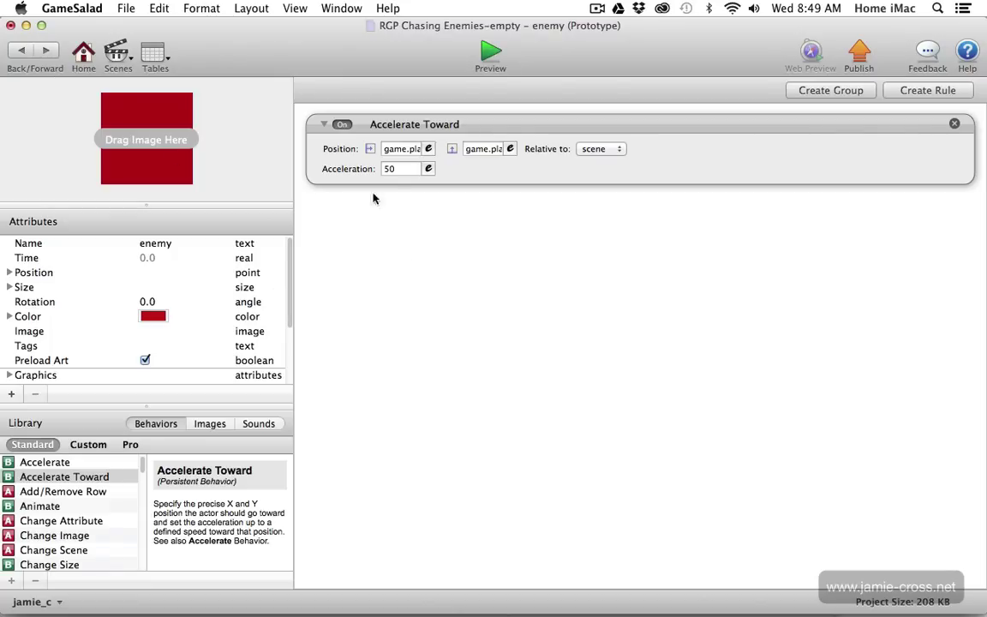
pyautogui.click(390, 170)
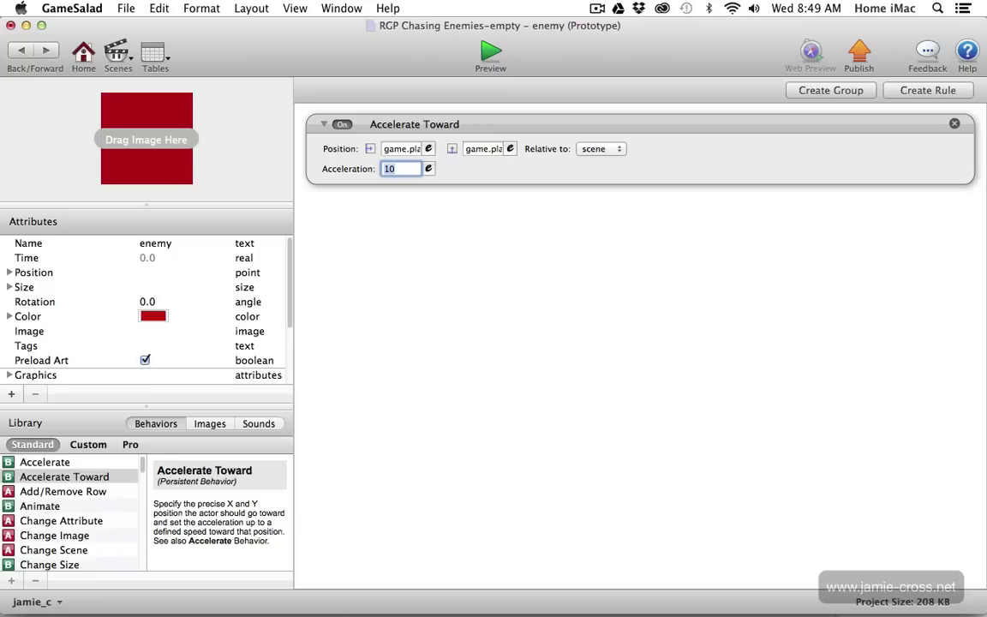
pyautogui.press('Return')
# Step: Preview the scene and move the player in all directions to examine the enemies' pursuit at acceleration 10
pyautogui.click(491, 51)
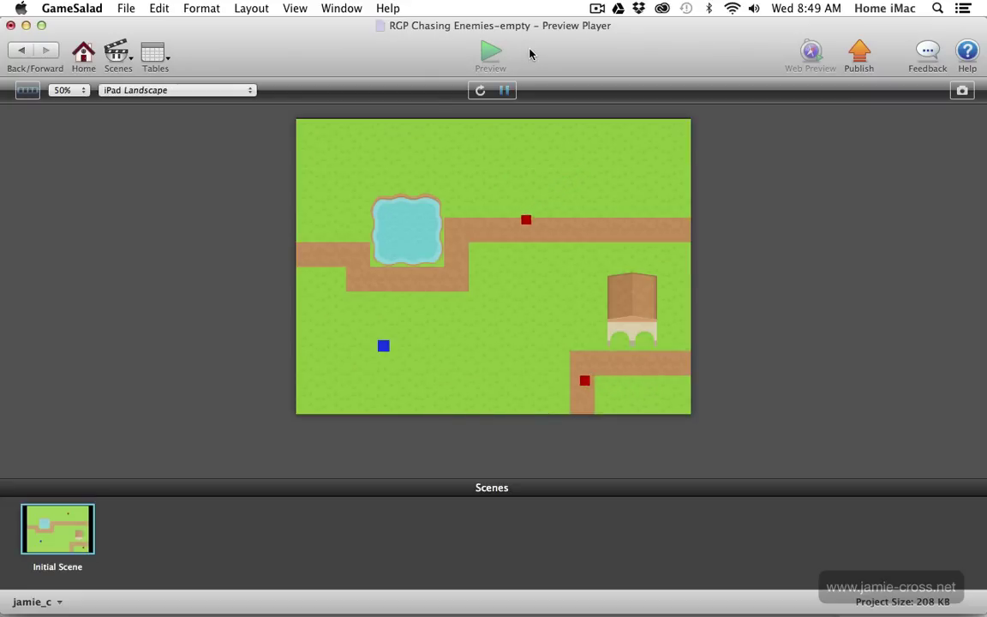
pyautogui.press('Right')
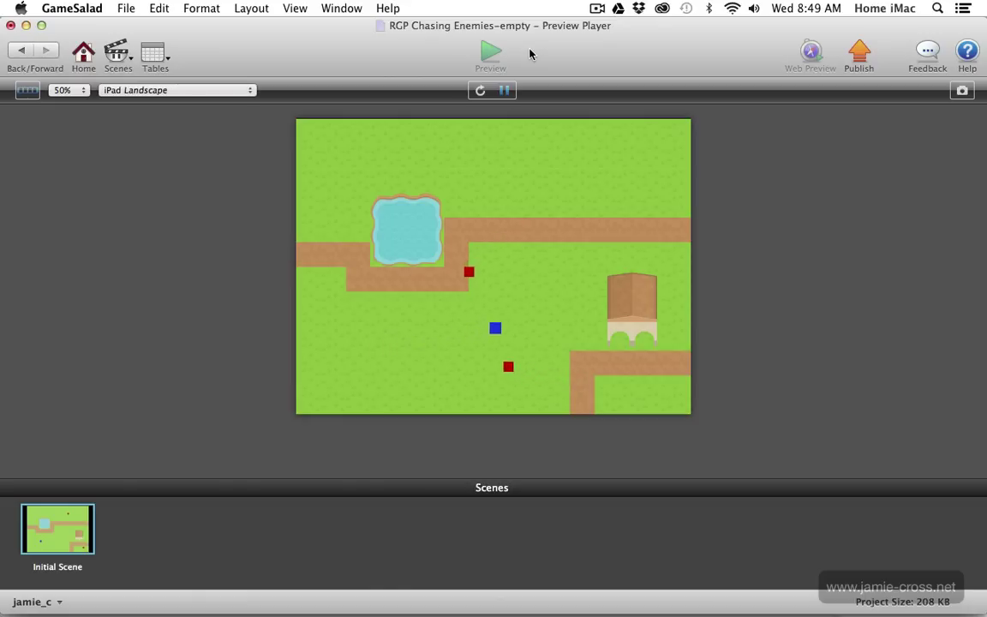
pyautogui.press('Up')
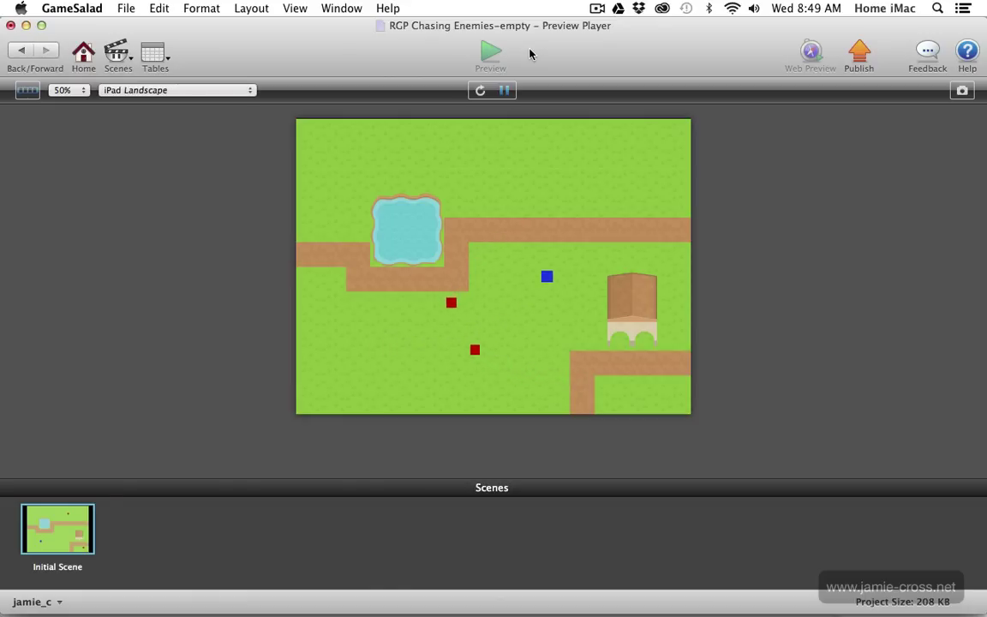
pyautogui.press('Up')
pyautogui.press('Left')
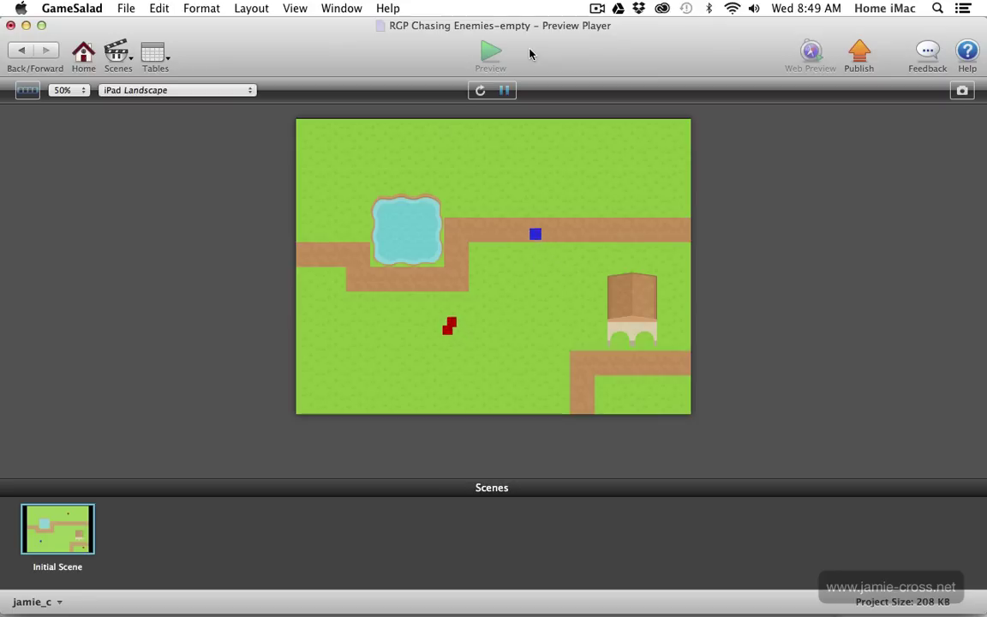
pyautogui.press('Right')
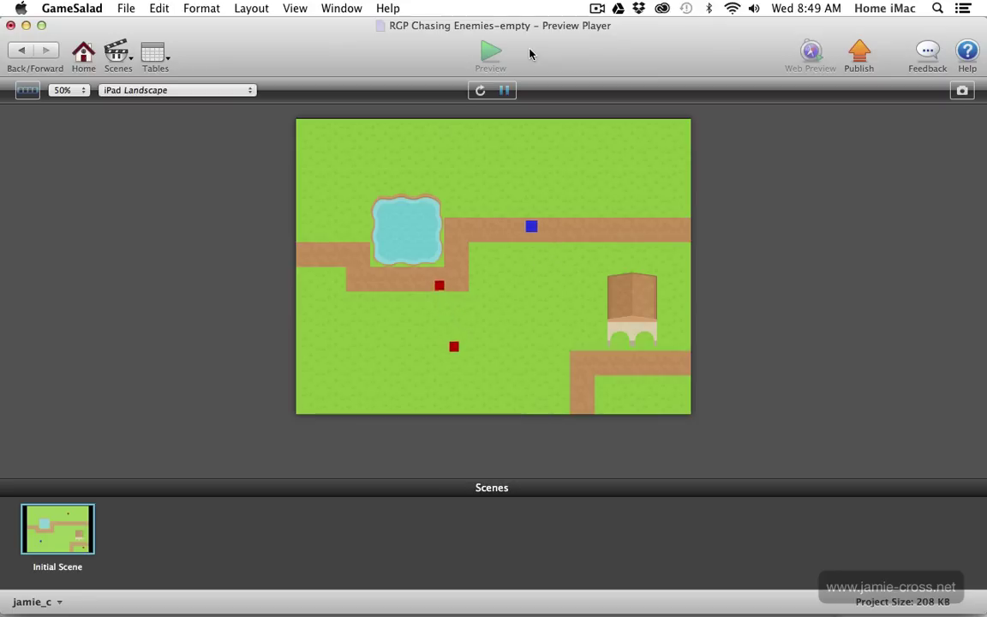
pyautogui.press('Down')
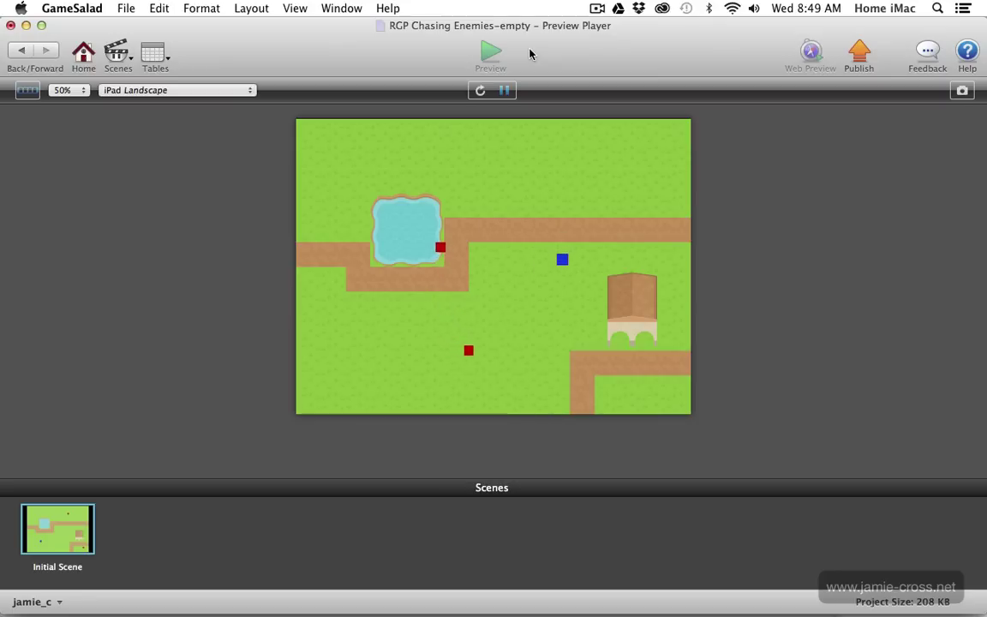
pyautogui.press('Right')
pyautogui.press('Left')
pyautogui.press('Down')
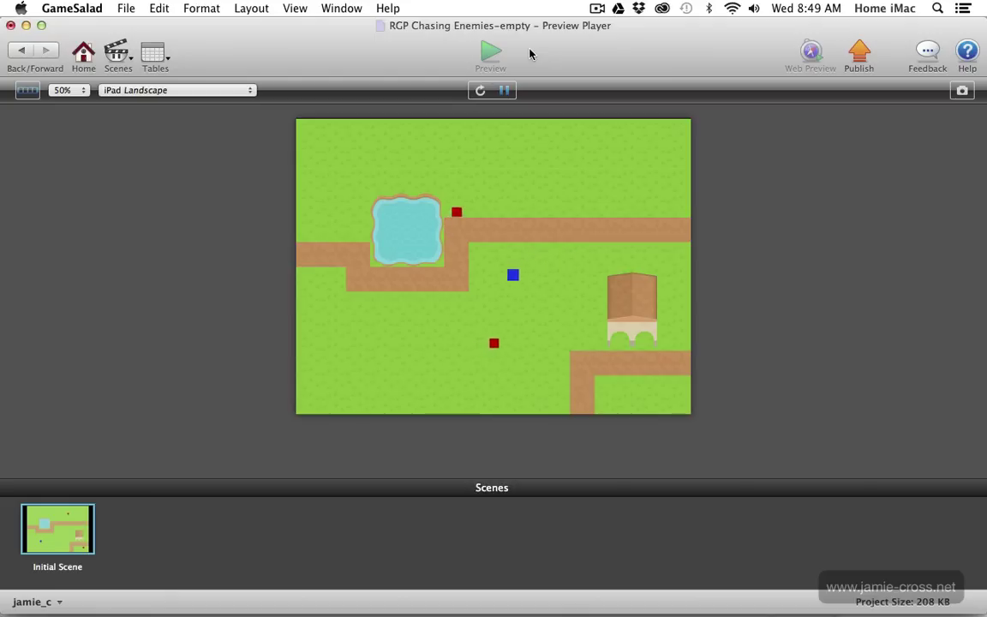
pyautogui.press('Down')
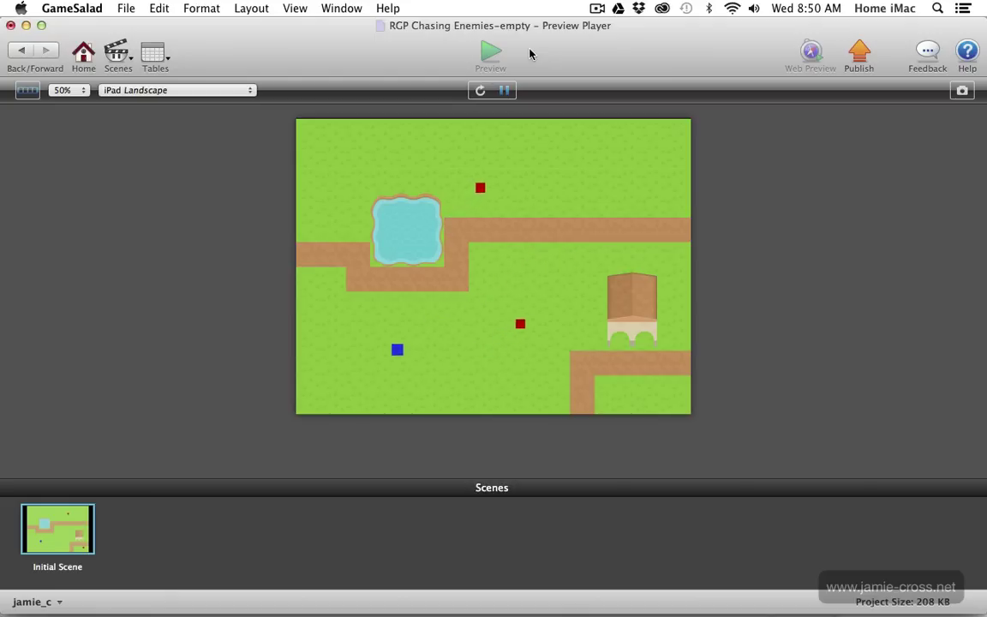
pyautogui.press('Left')
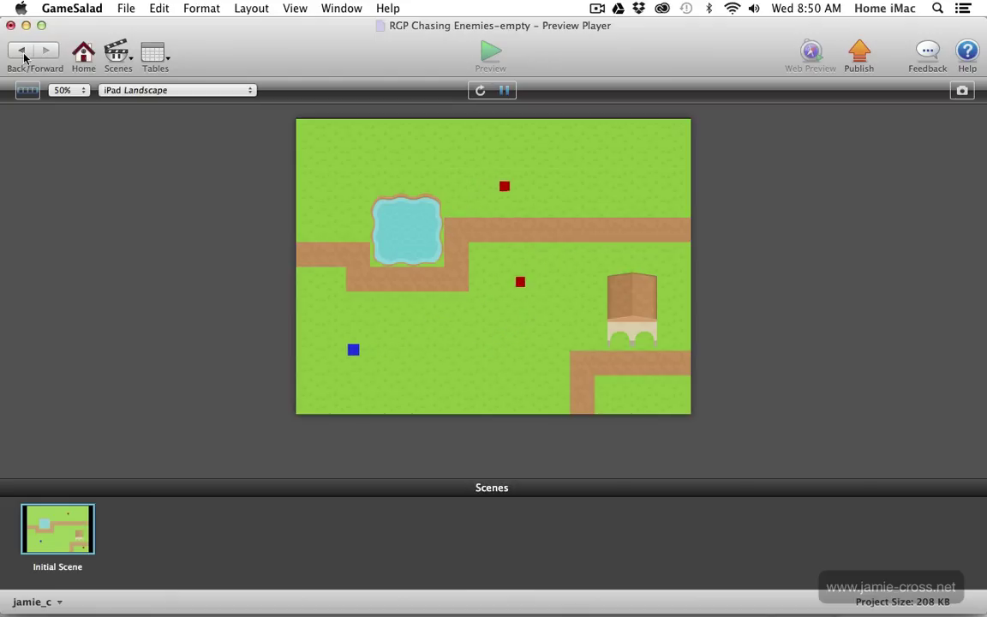
# Step: Return to the enemy actor, set its Accelerate Toward acceleration to 50 and recheck its motion attributes
pyautogui.click(21, 50)
pyautogui.click(389, 169)
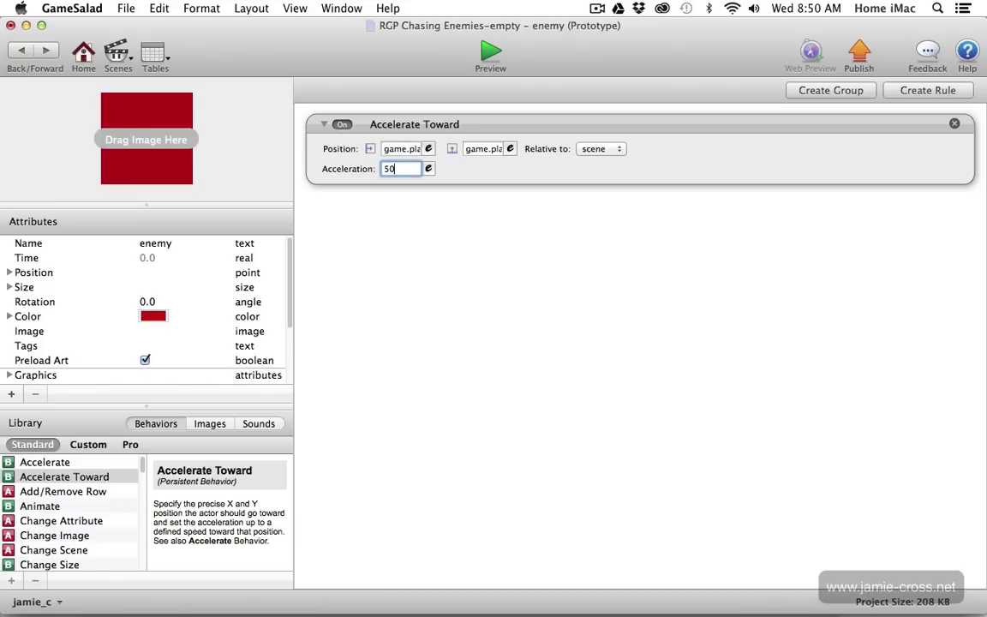
pyautogui.scroll(-5, 289, 257)
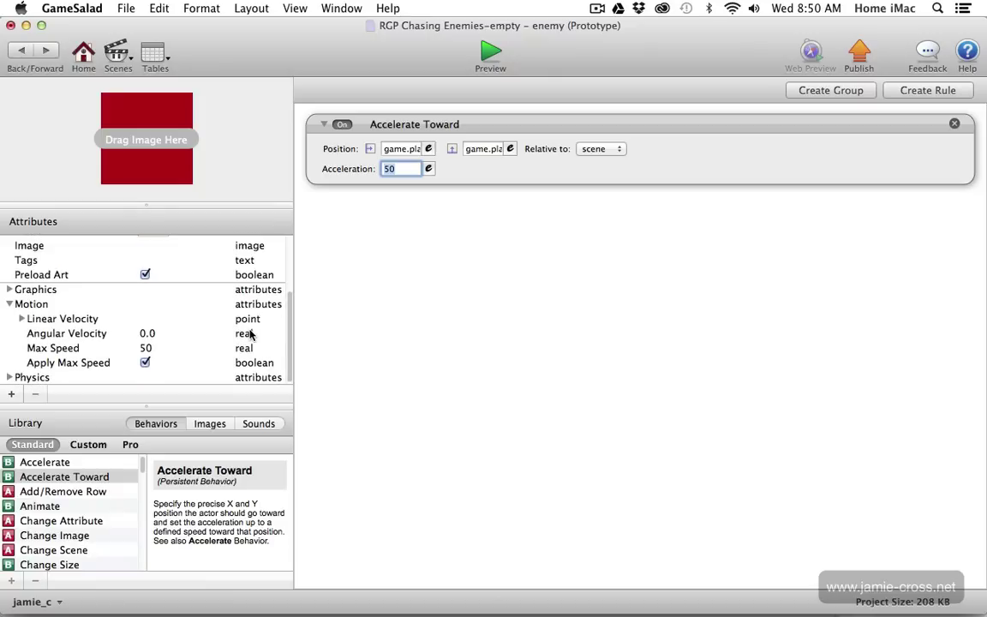
# Step: Preview the game again and move the player around to check the enemies' chase at acceleration 50
pyautogui.click(485, 55)
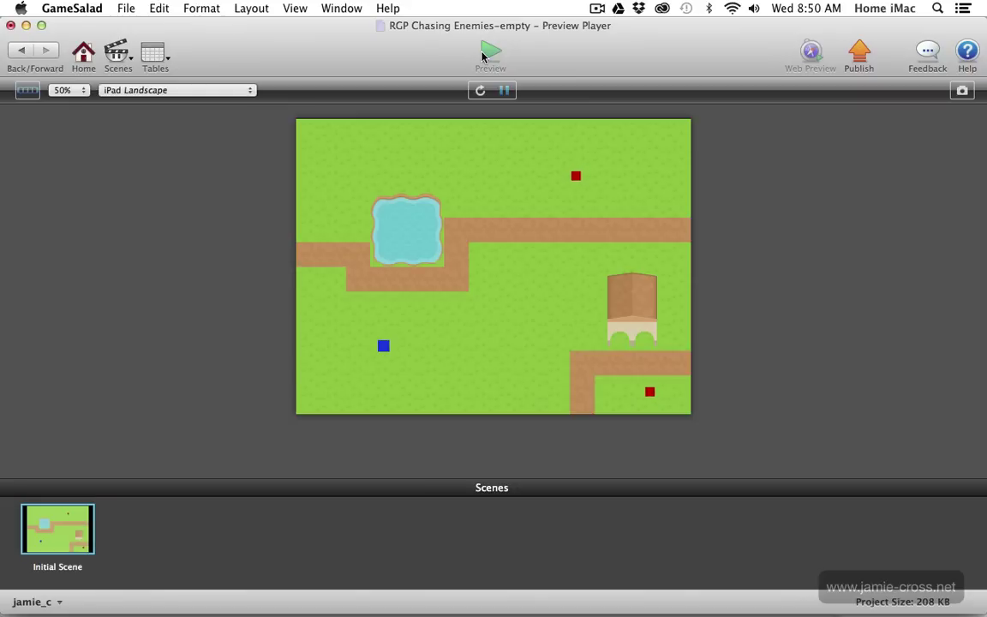
pyautogui.press('Right')
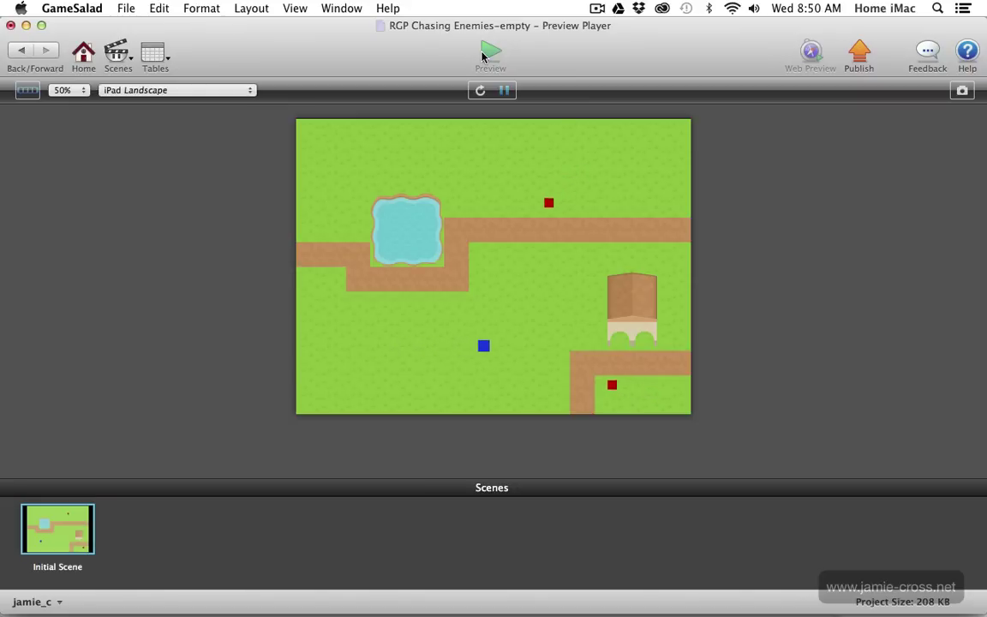
pyautogui.press('Up')
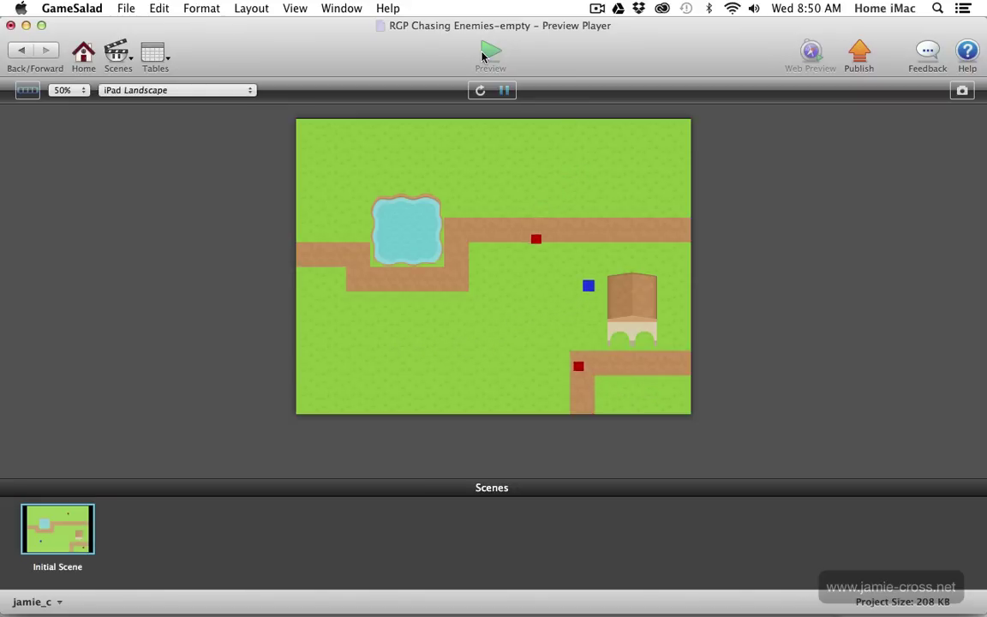
pyautogui.press('Up')
pyautogui.press('Left')
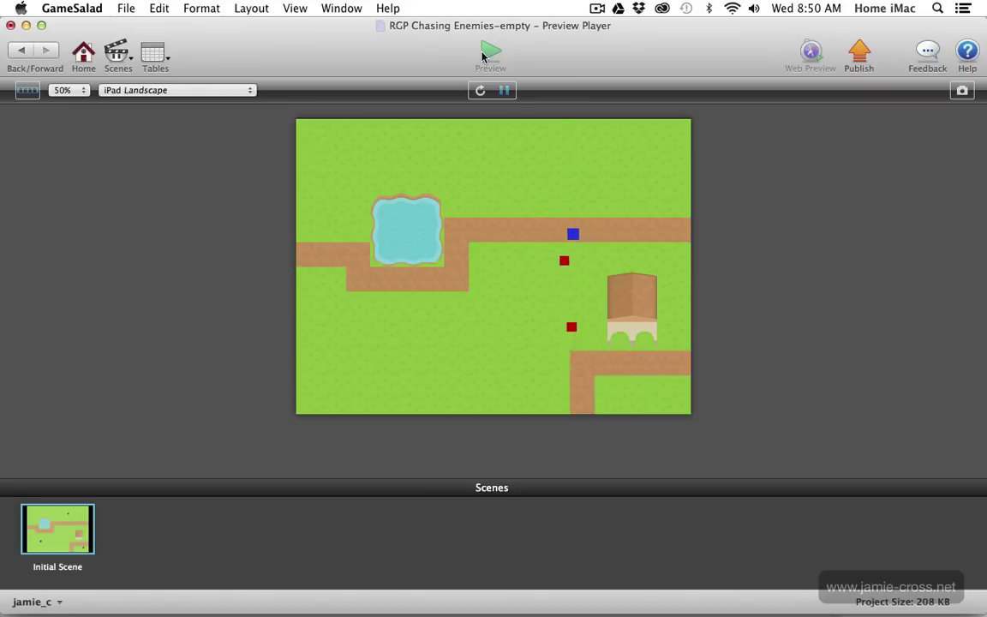
pyautogui.press('Down')
pyautogui.press('Left')
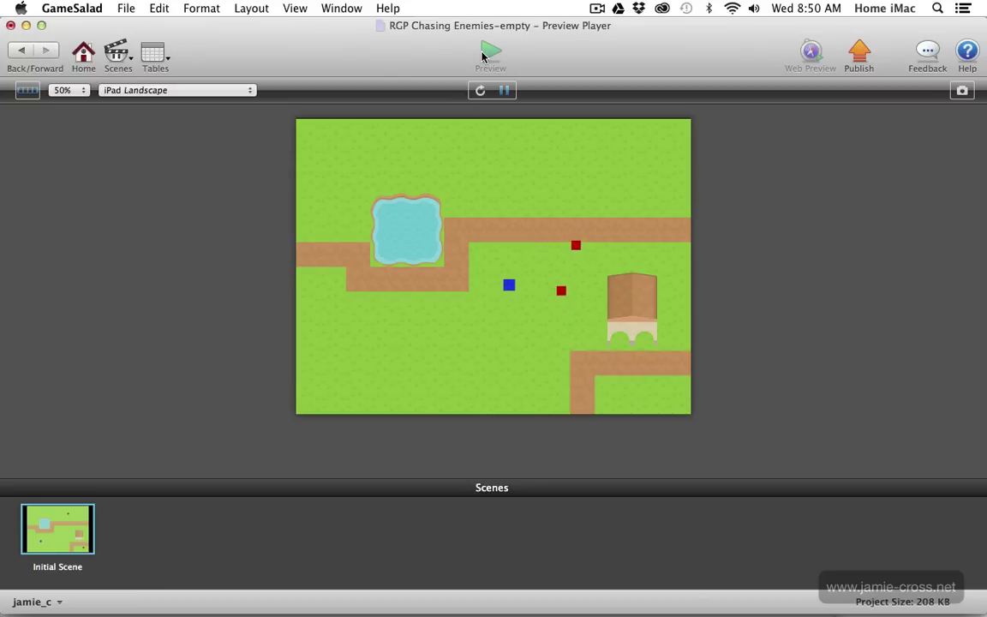
pyautogui.press('Down')
pyautogui.press('Left')
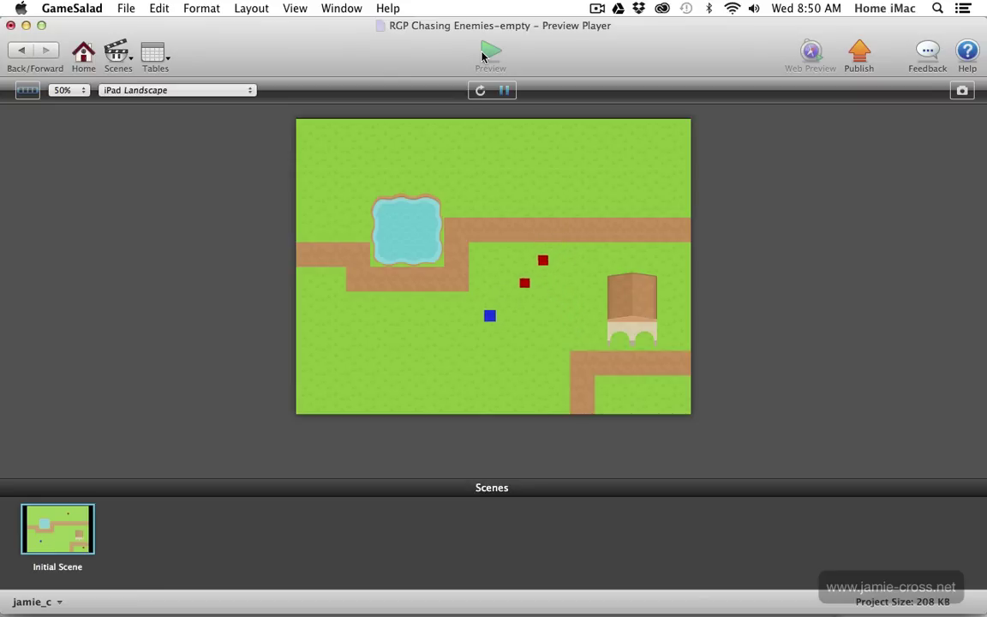
pyautogui.press('Down')
pyautogui.press('Right')
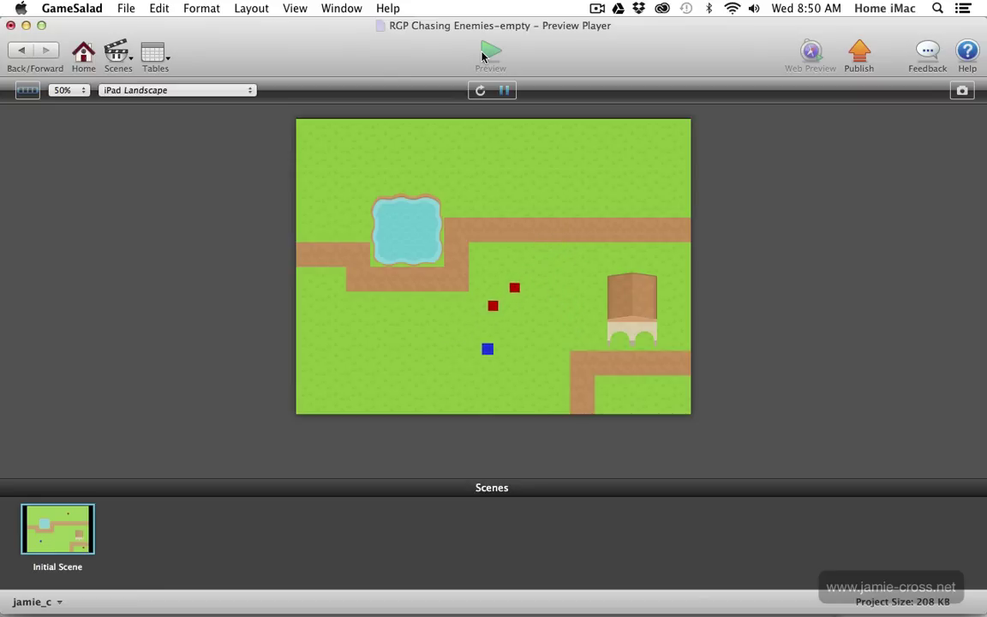
# Step: Steer the player right, up and left in the running preview to see how the enemies change direction
pyautogui.press('Right')
pyautogui.press('Up')
pyautogui.press('Left')
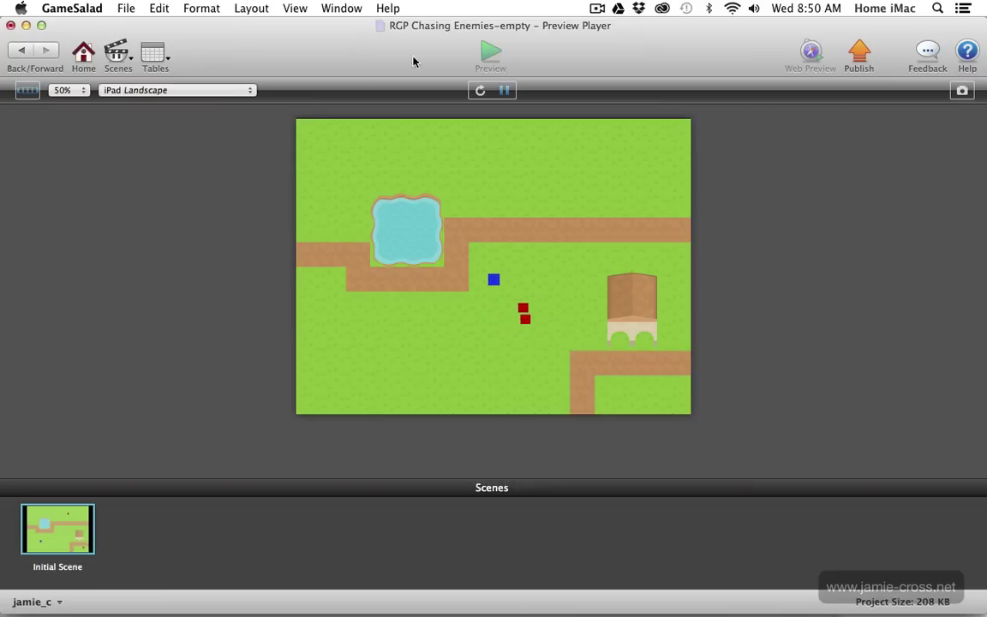
# Step: Return to the enemy actor and turn off Apply Max Speed in its motion attributes
pyautogui.click(21, 51)
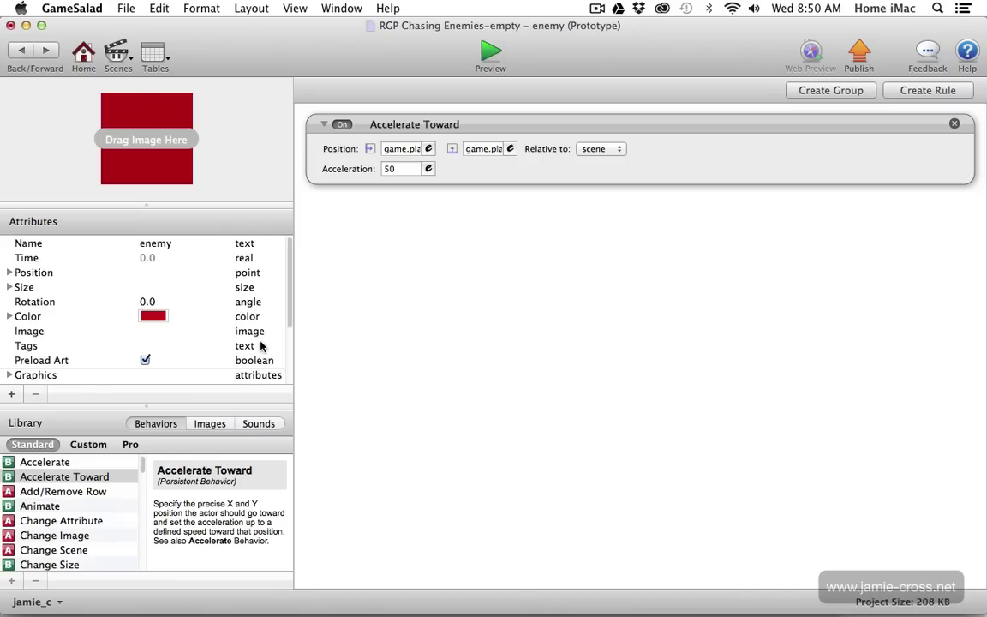
pyautogui.scroll(-5, 290, 282)
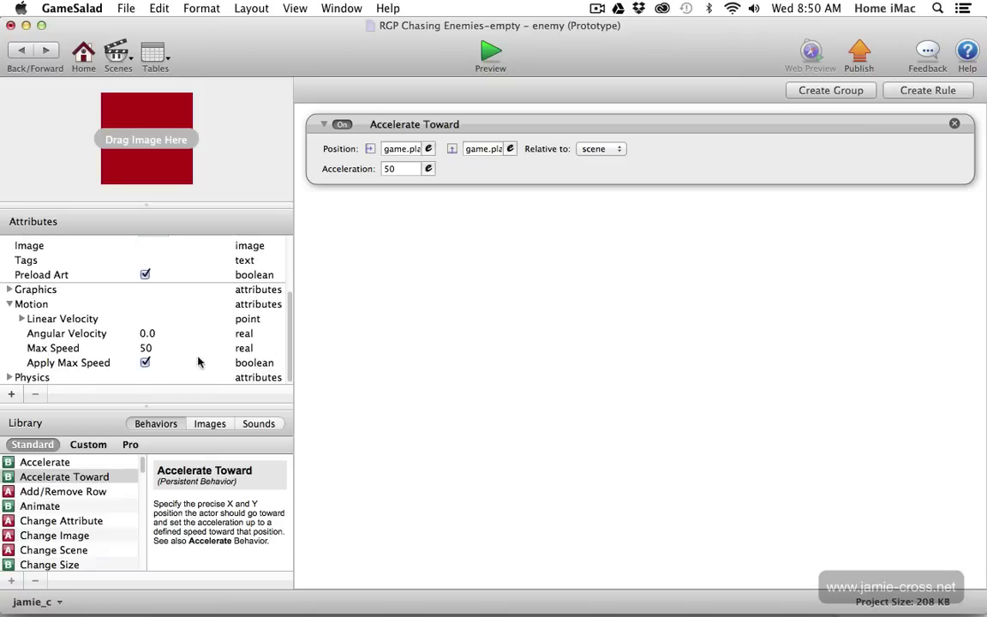
pyautogui.click(145, 364)
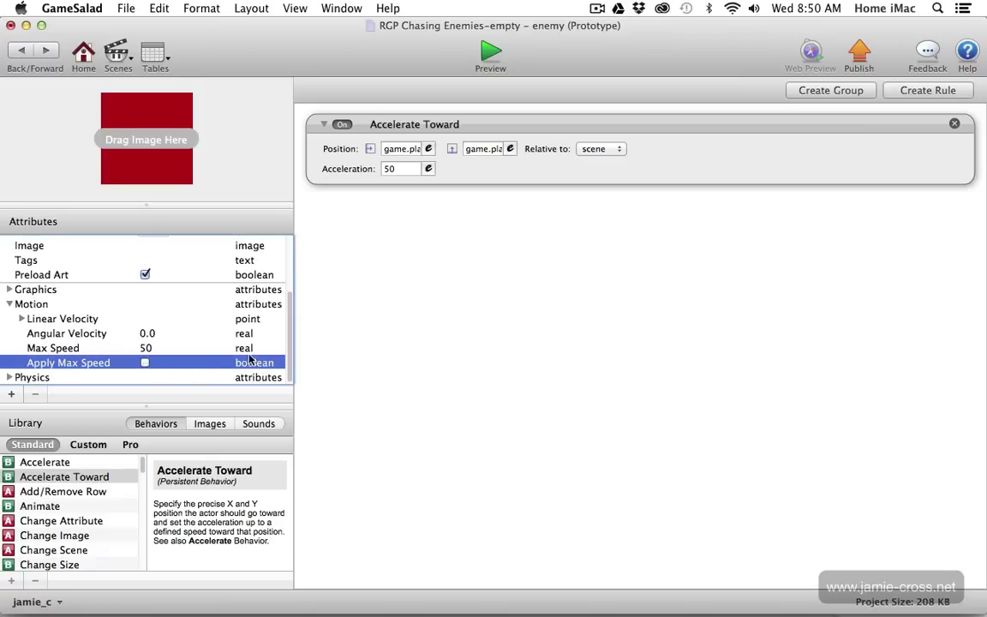
# Step: Preview the game and move the player around the scene to examine the enemies' chase without a speed limit
pyautogui.click(492, 56)
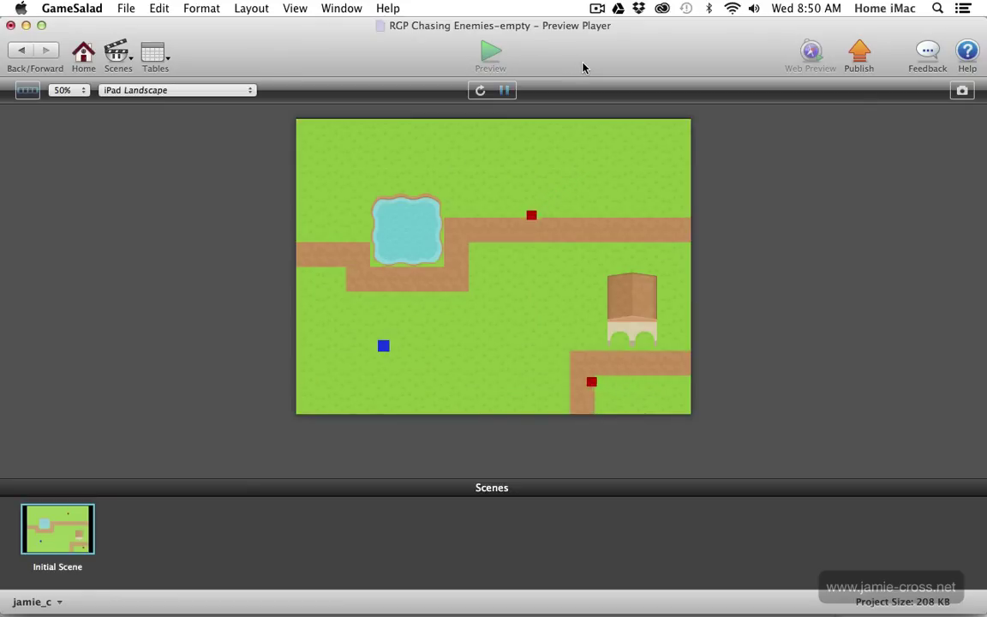
pyautogui.press('Up')
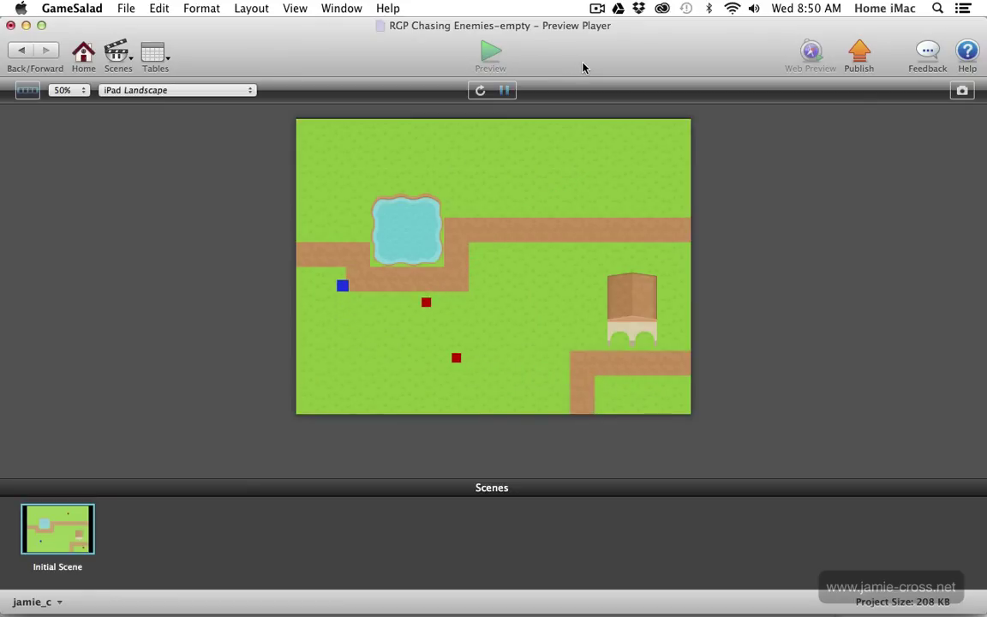
pyautogui.press('Right')
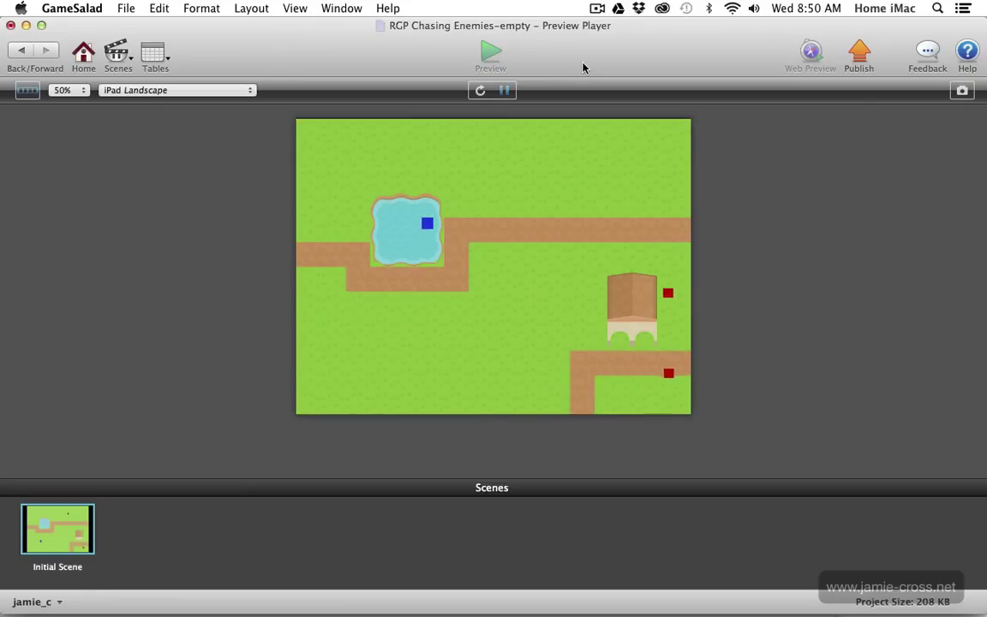
pyautogui.press('Down')
pyautogui.press('Right')
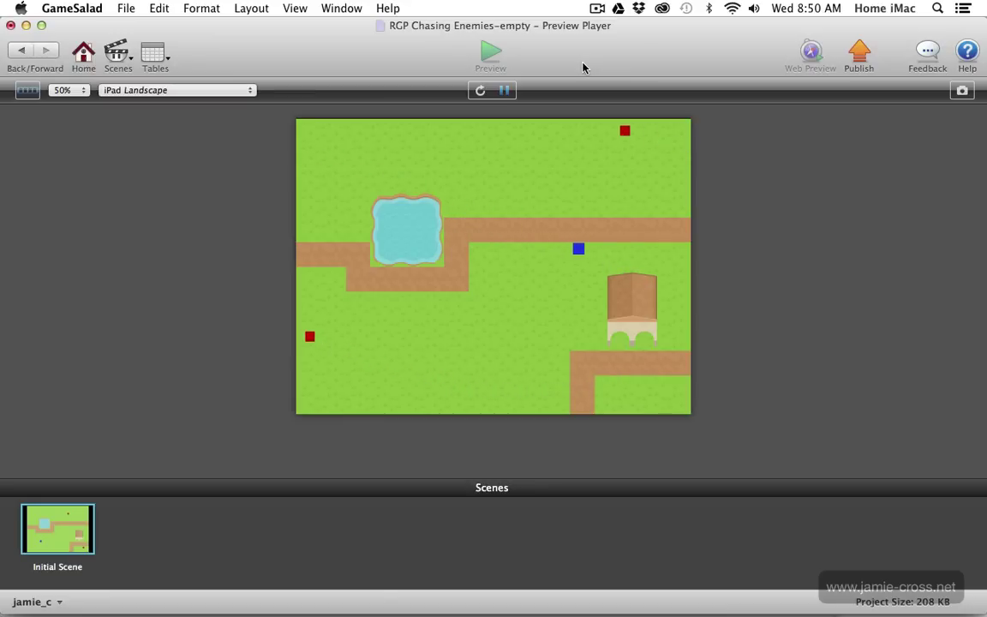
pyautogui.press('Down')
pyautogui.press('Left')
pyautogui.press('Down')
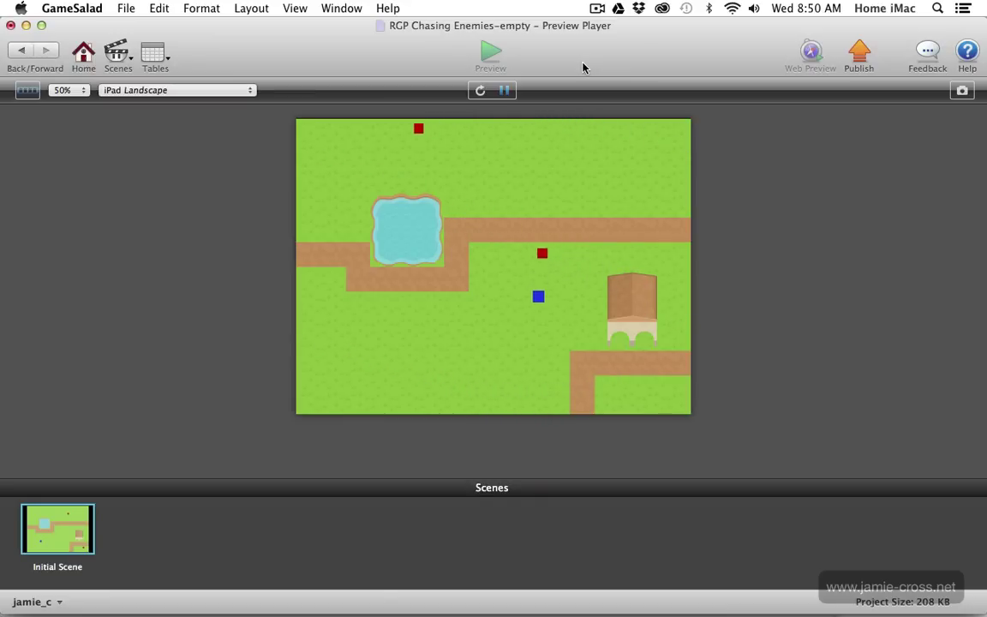
pyautogui.press('Right')
pyautogui.press('Up')
pyautogui.press('Left')
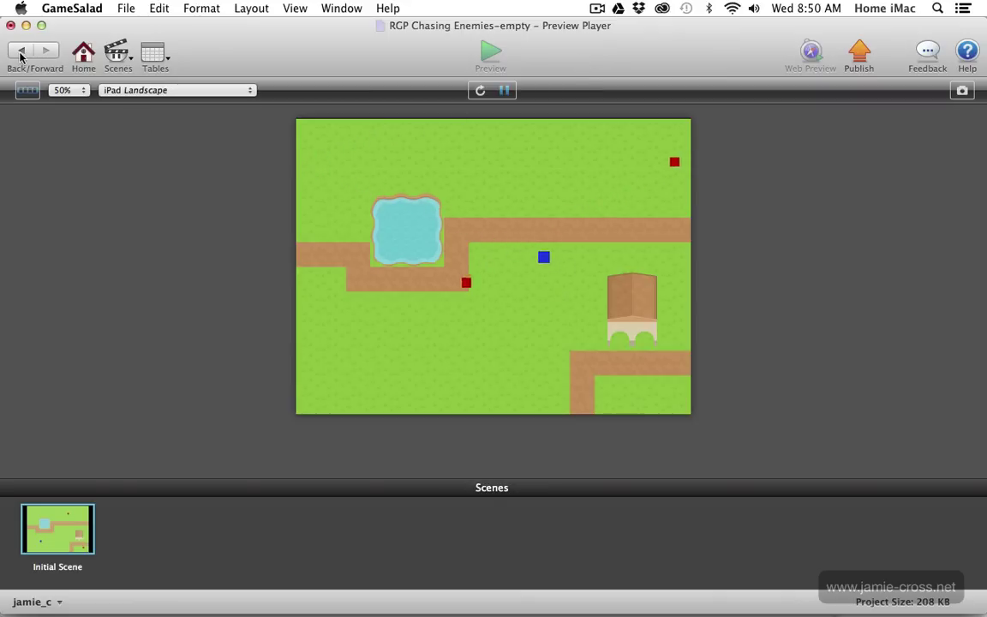
# Step: Return to the enemy actor and turn Apply Max Speed back on in its motion attributes
pyautogui.click(20, 53)
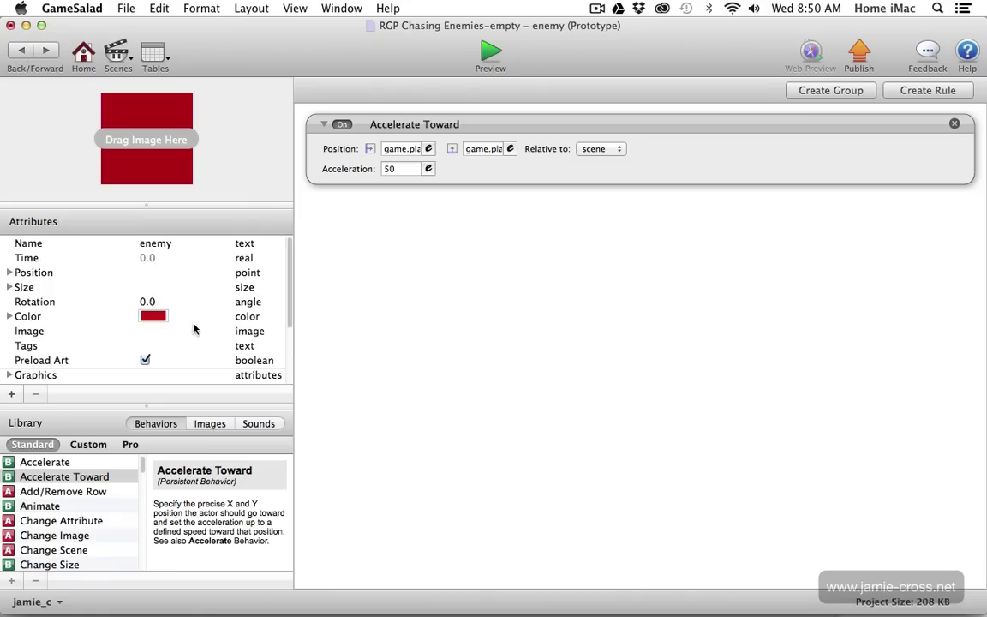
pyautogui.scroll(-3, 289, 294)
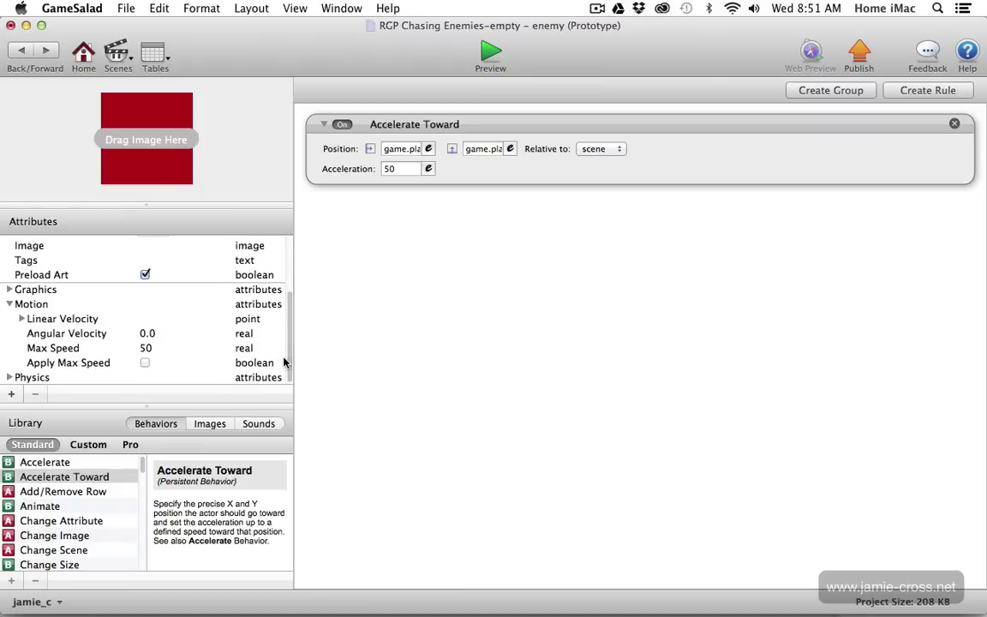
pyautogui.click(145, 363)
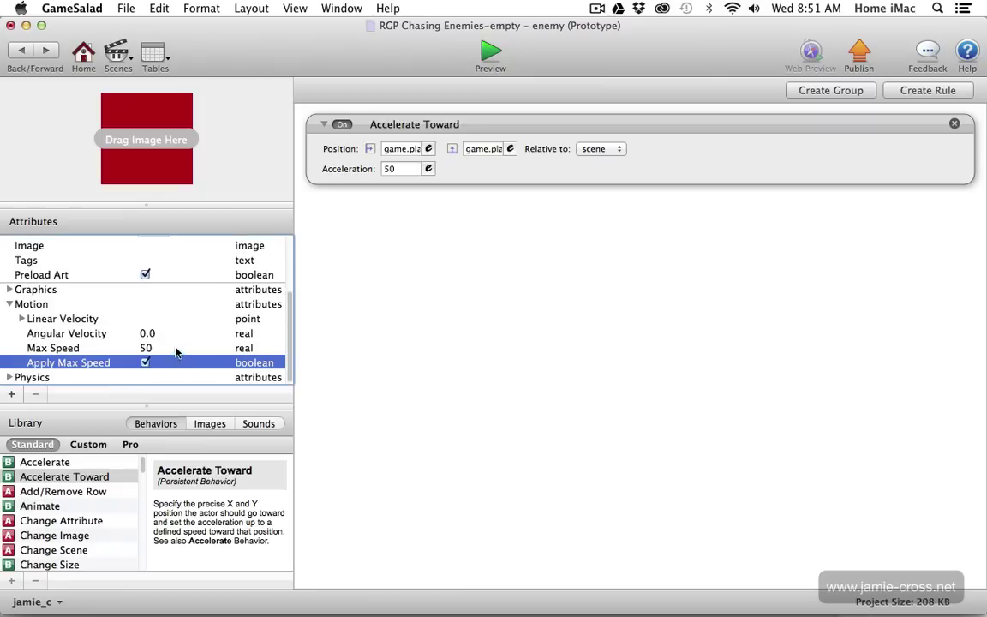
pyautogui.click(161, 349)
# Step: Preview the game and move the player around the map to check the enemies' pursuit with the speed limit applied
pyautogui.click(491, 57)
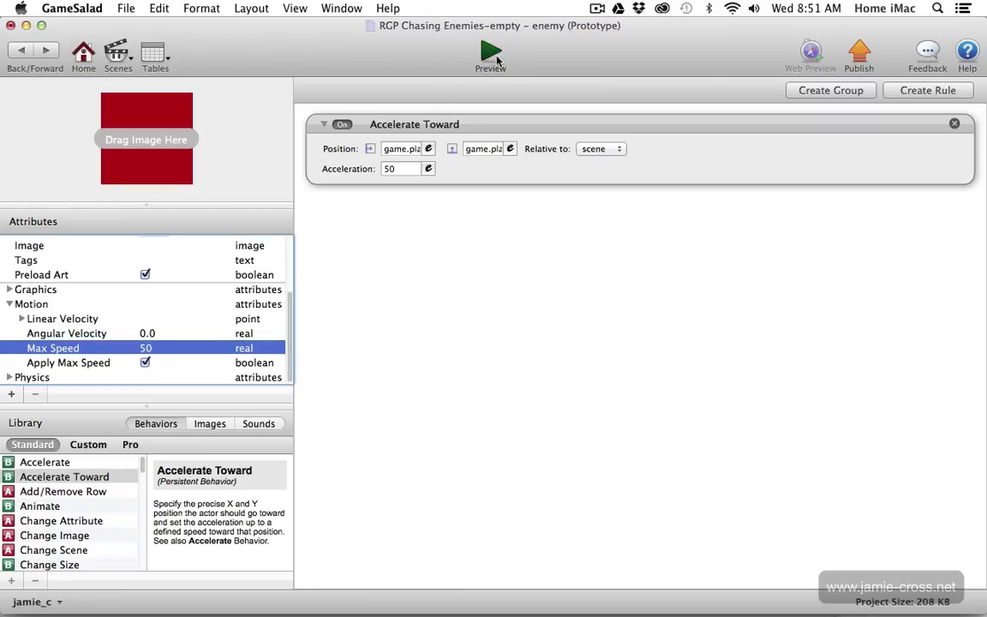
pyautogui.press('Right')
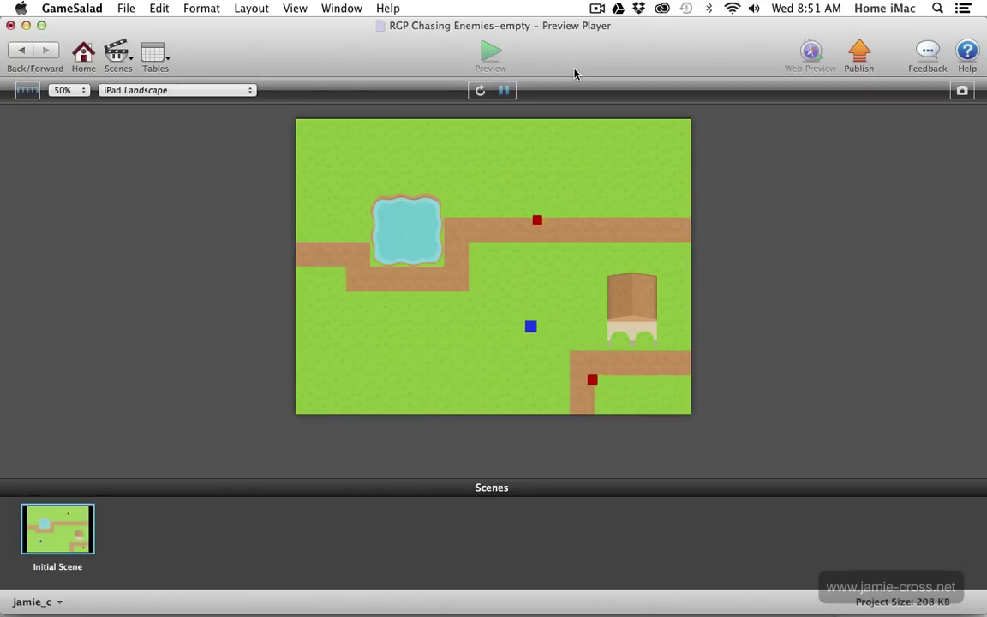
pyautogui.press('Up')
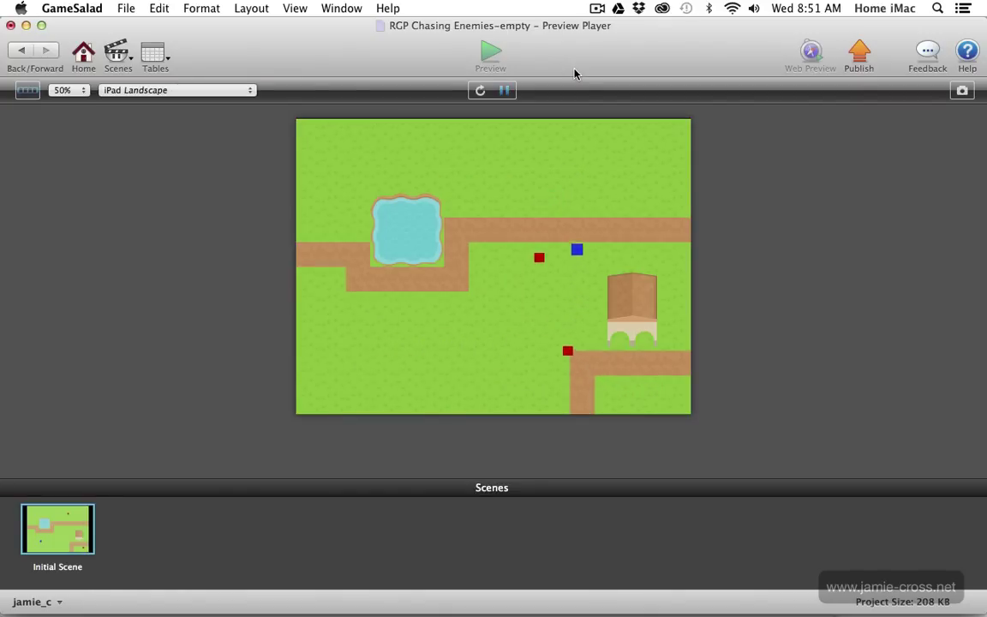
pyautogui.press('Left')
pyautogui.press('Down')
pyautogui.press('Left')
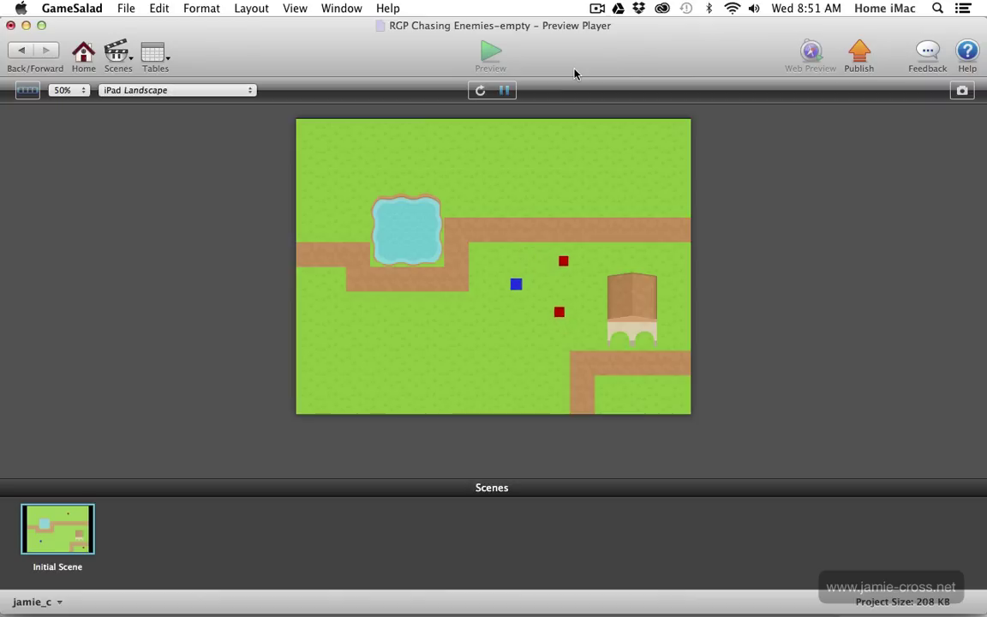
pyautogui.press('Left')
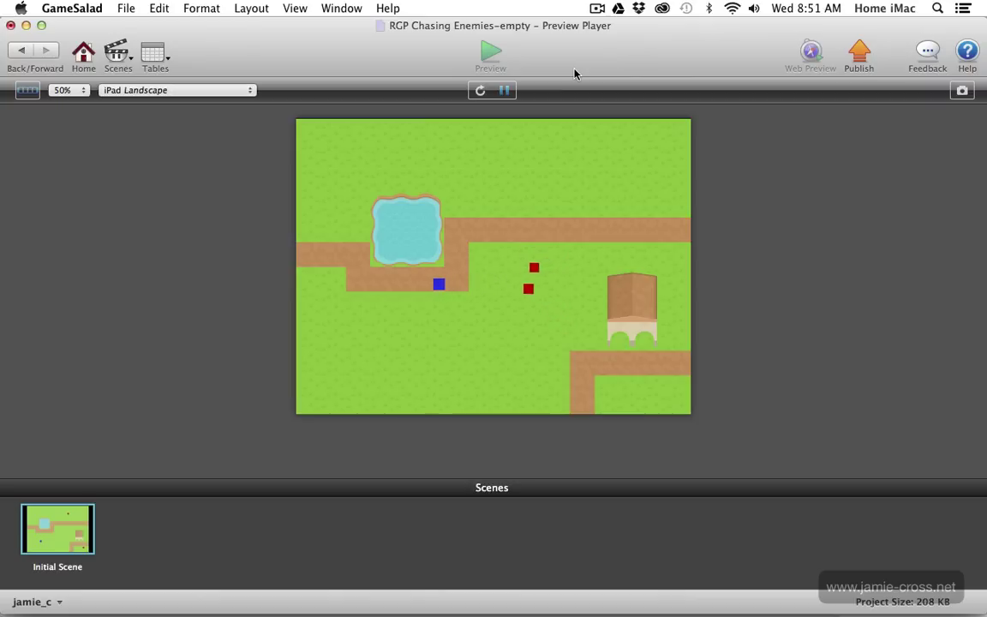
pyautogui.press('Down')
pyautogui.press('Right')
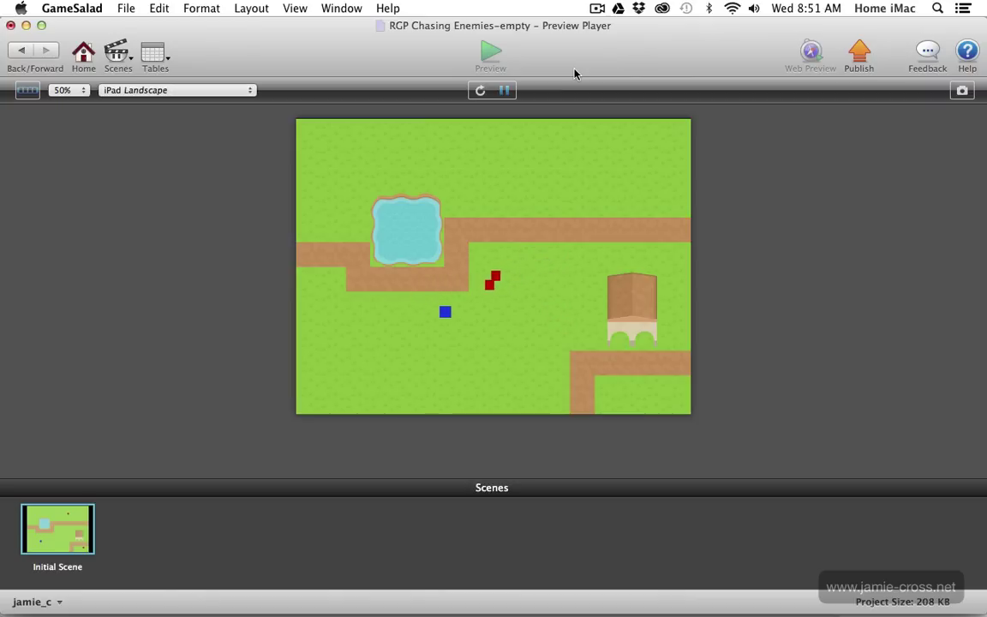
pyautogui.press('Up')
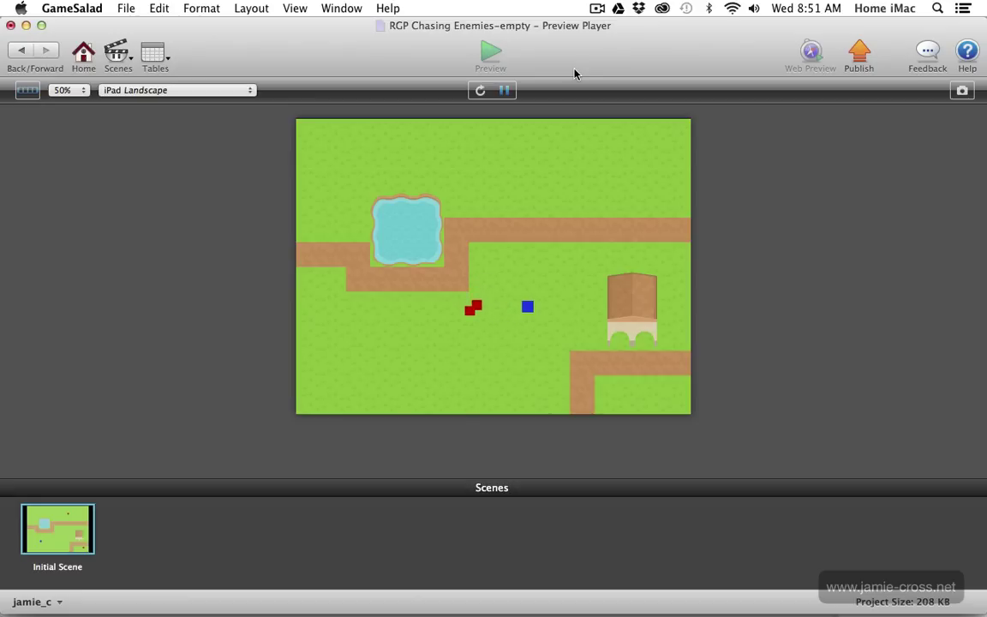
pyautogui.press('Left')
pyautogui.press('Left')
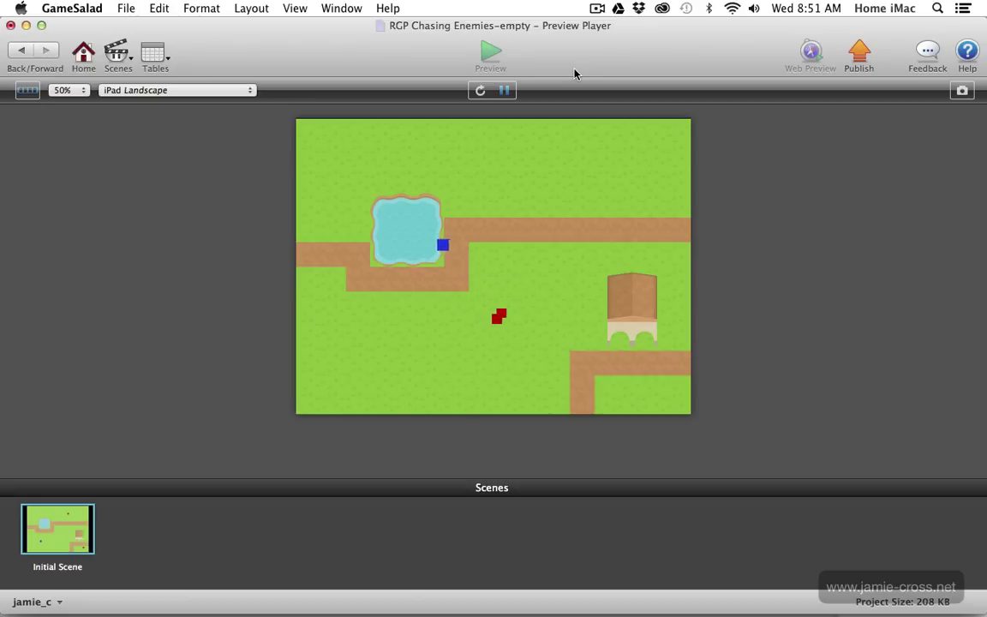
pyautogui.press('Up')
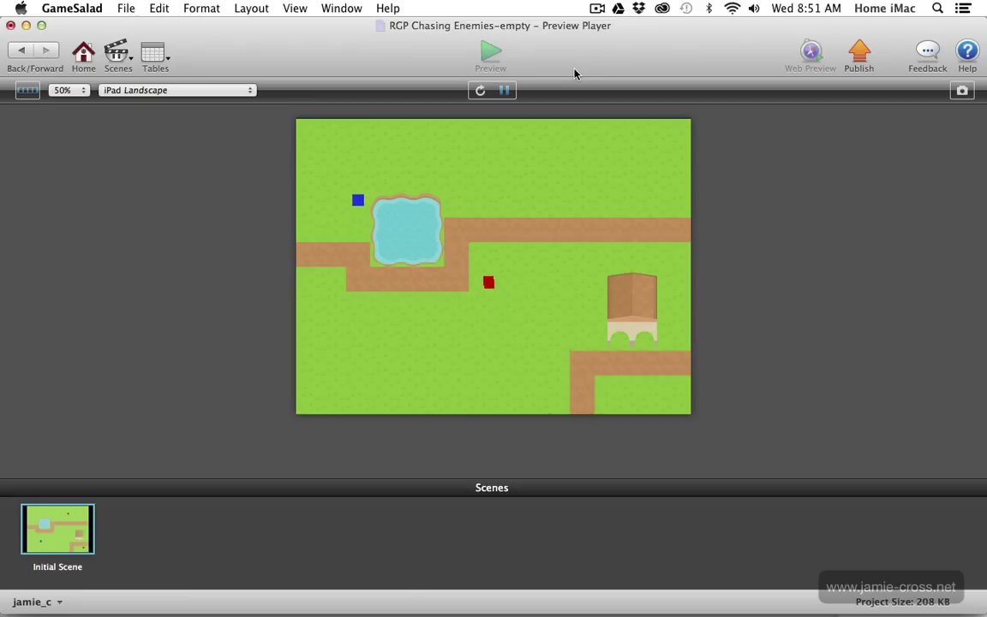
pyautogui.press('Left')
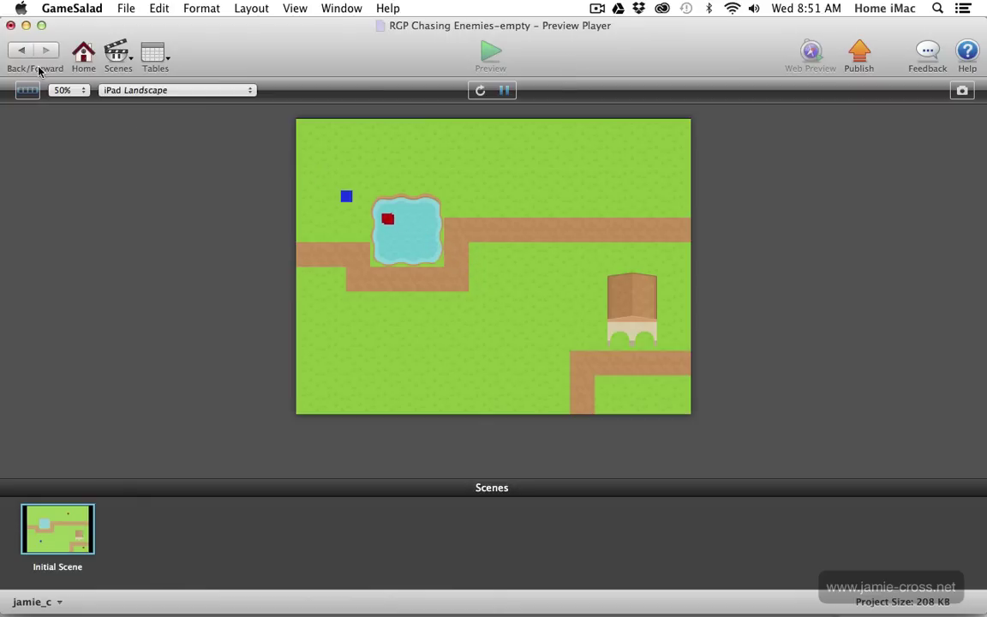
# Step: Return to the Initial Scene and place a Bush actor on the grass a short distance right of the blue player
pyautogui.click(23, 51)
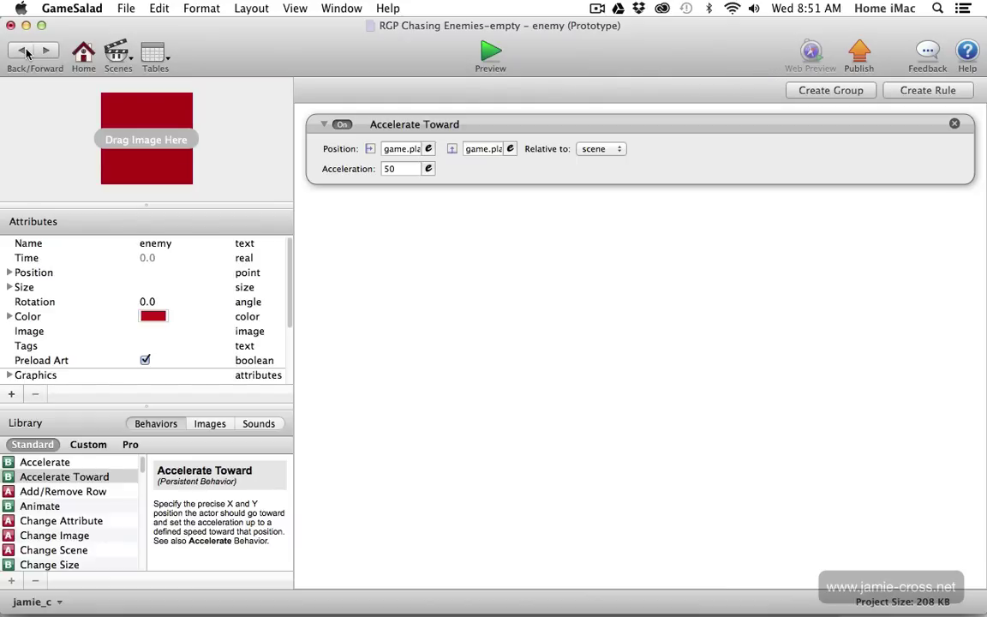
pyautogui.click(24, 52)
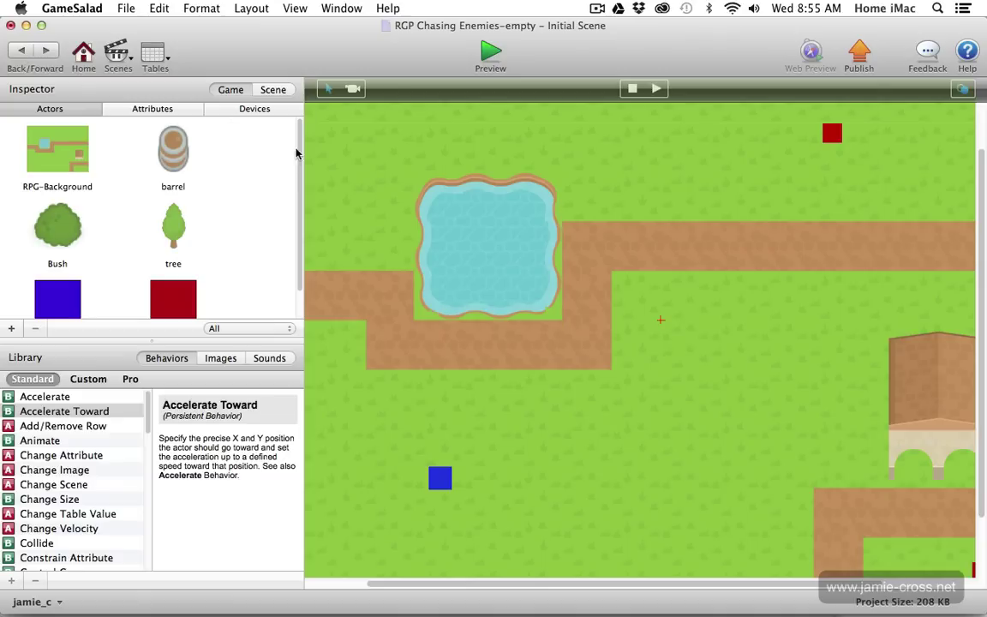
pyautogui.click(51, 230)
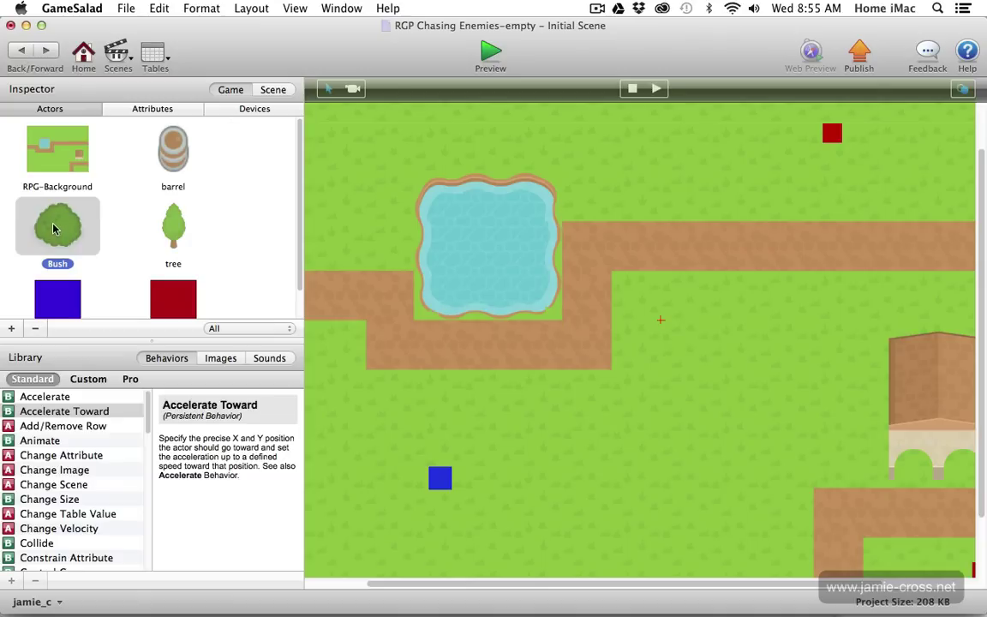
pyautogui.moveTo(52, 229); pyautogui.dragTo(607, 463)
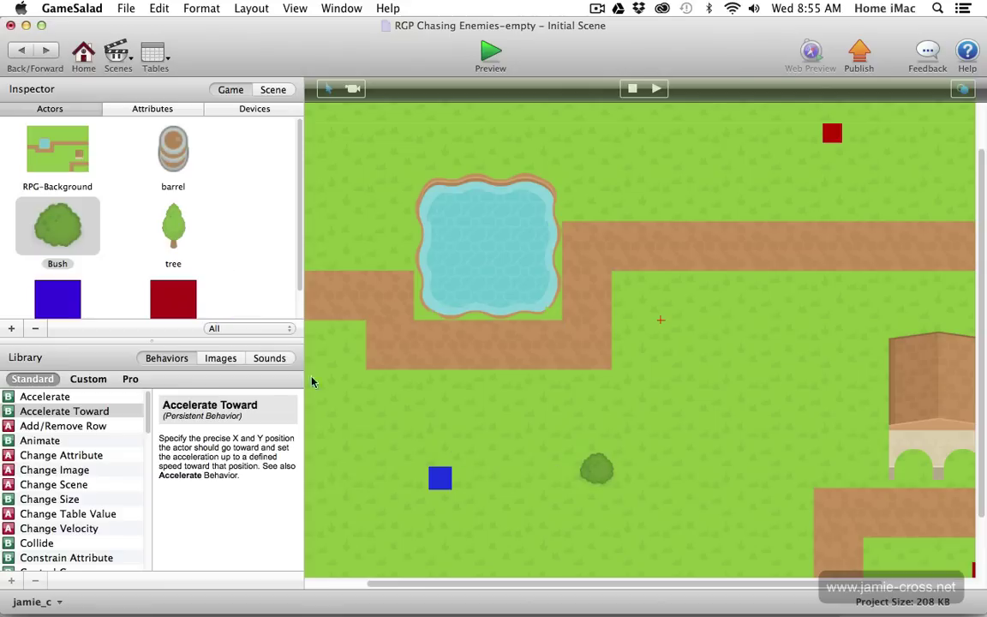
# Step: Open the Bush actor and set its physics density, friction and bounciness to 0
pyautogui.doubleClick(63, 234)
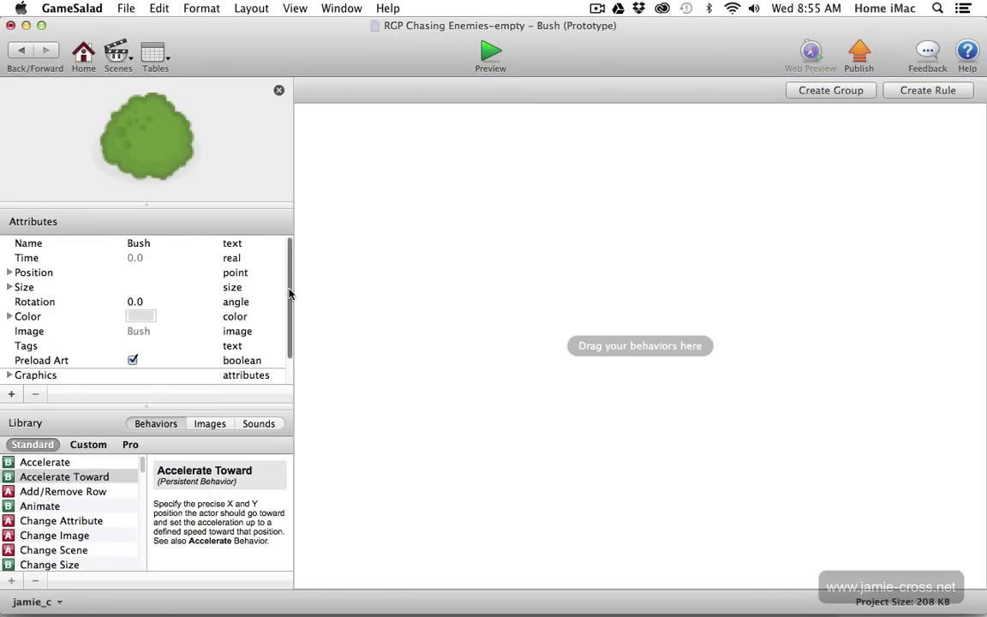
pyautogui.scroll(-2, 287, 296)
pyautogui.click(12, 378)
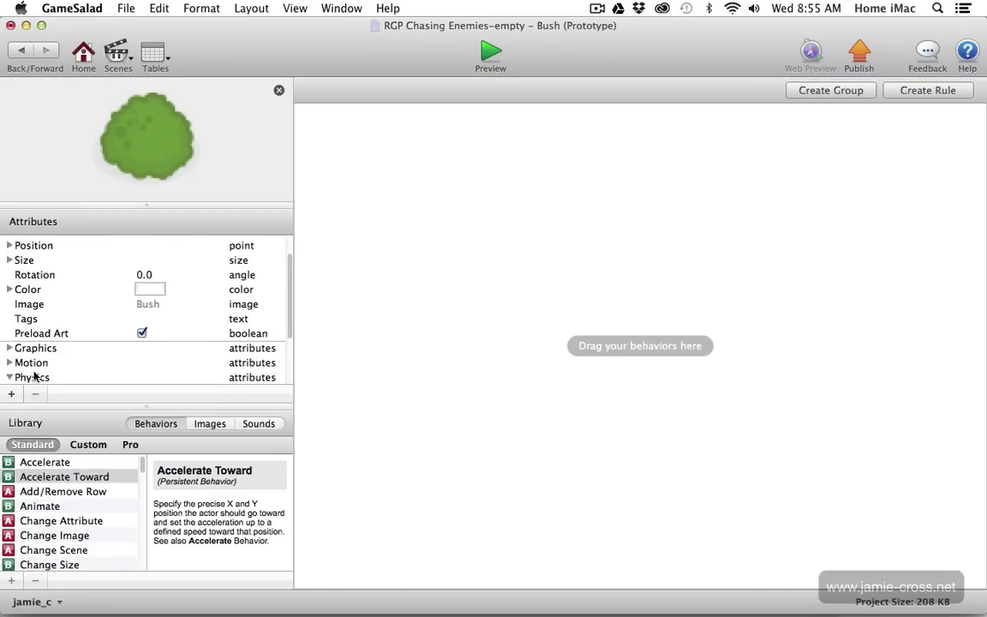
pyautogui.scroll(-3, 90, 332)
pyautogui.doubleClick(143, 320)
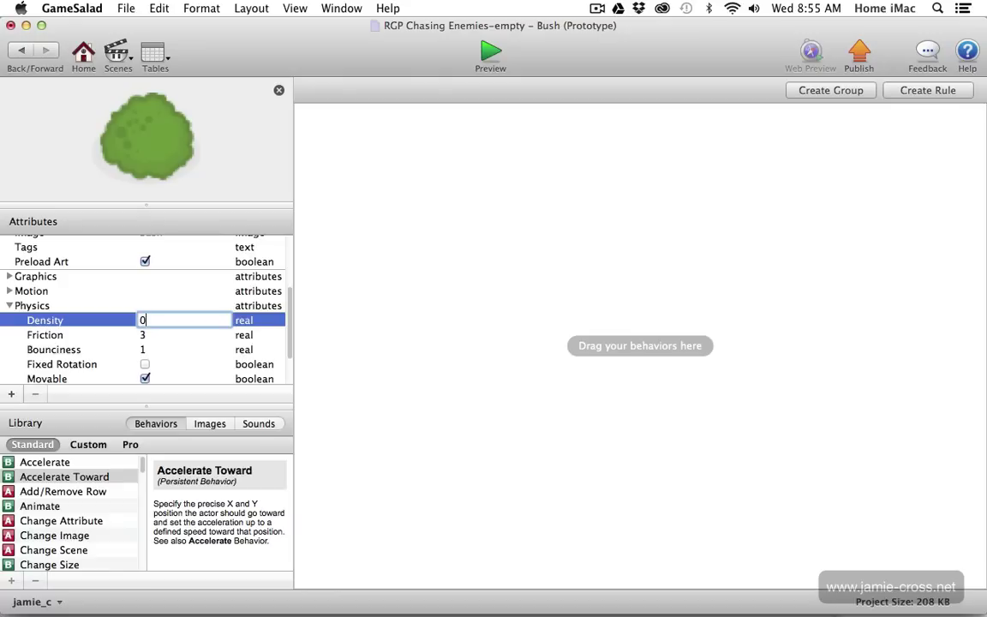
pyautogui.write('0')
pyautogui.press('Tab')
pyautogui.press('Tab')
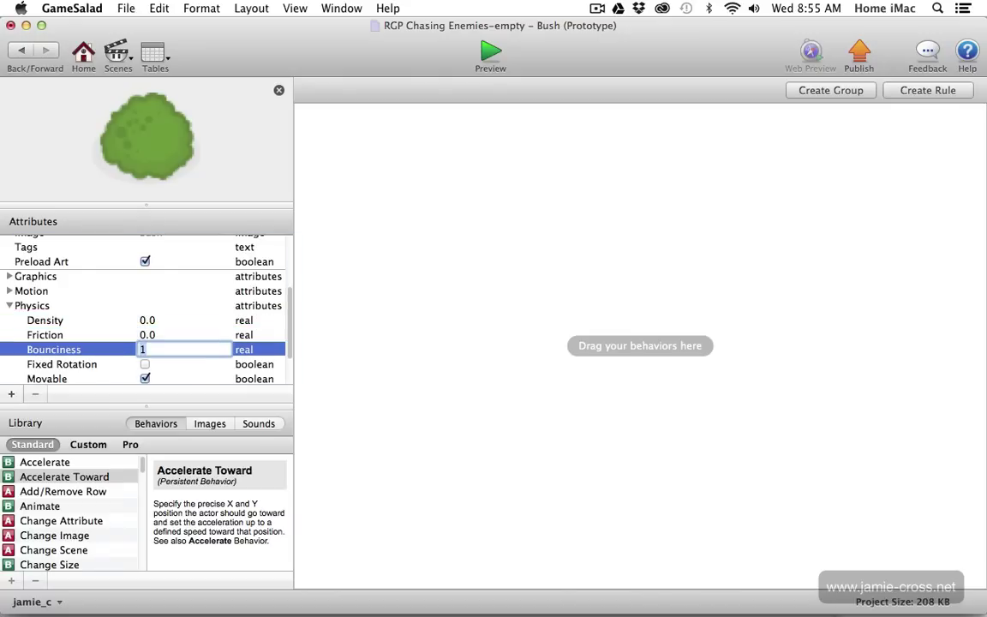
pyautogui.write('0')
pyautogui.press('Tab')
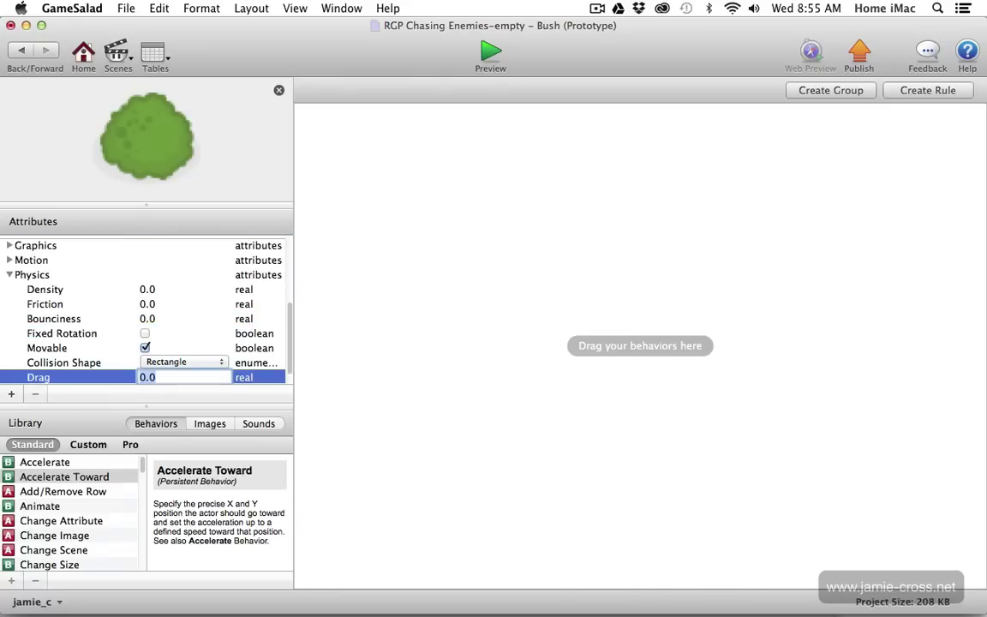
# Step: Turn on Fixed Rotation and turn off Movable in the Bush's physics attributes, with Rectangle as the collision shape
pyautogui.click(146, 335)
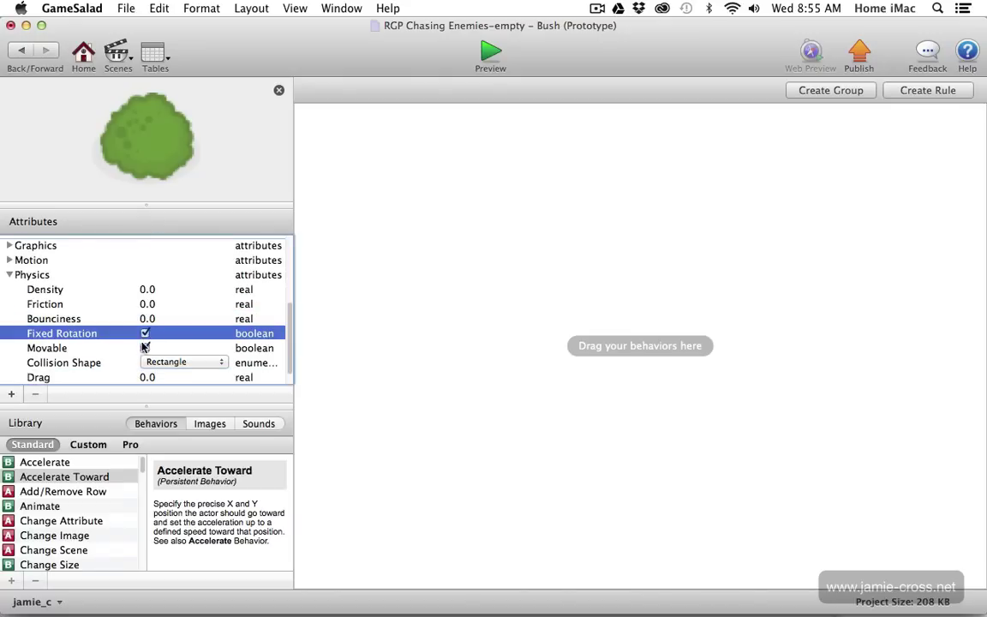
pyautogui.click(145, 334)
pyautogui.click(145, 349)
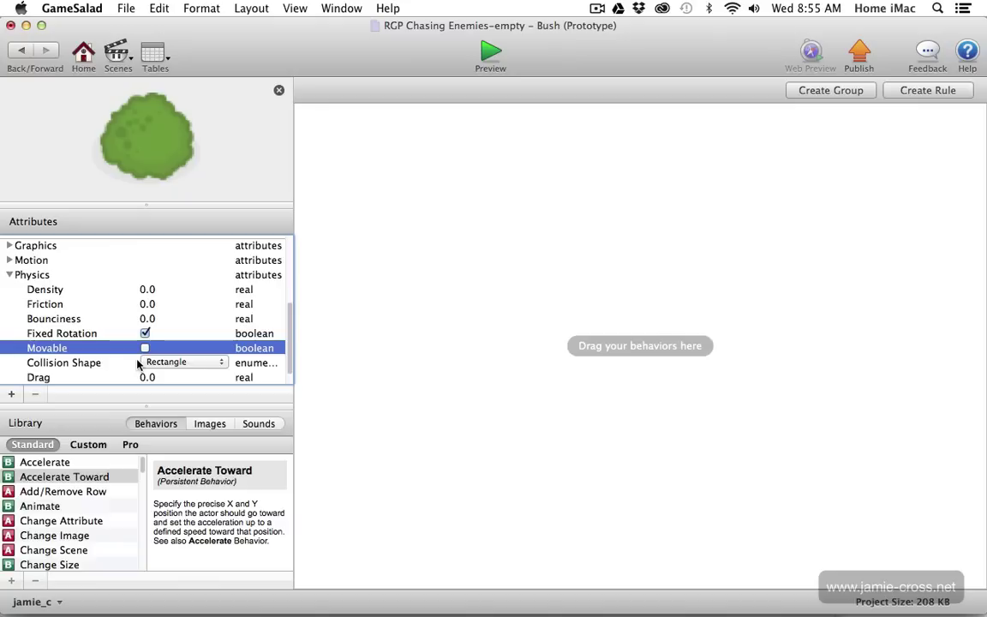
pyautogui.click(156, 364)
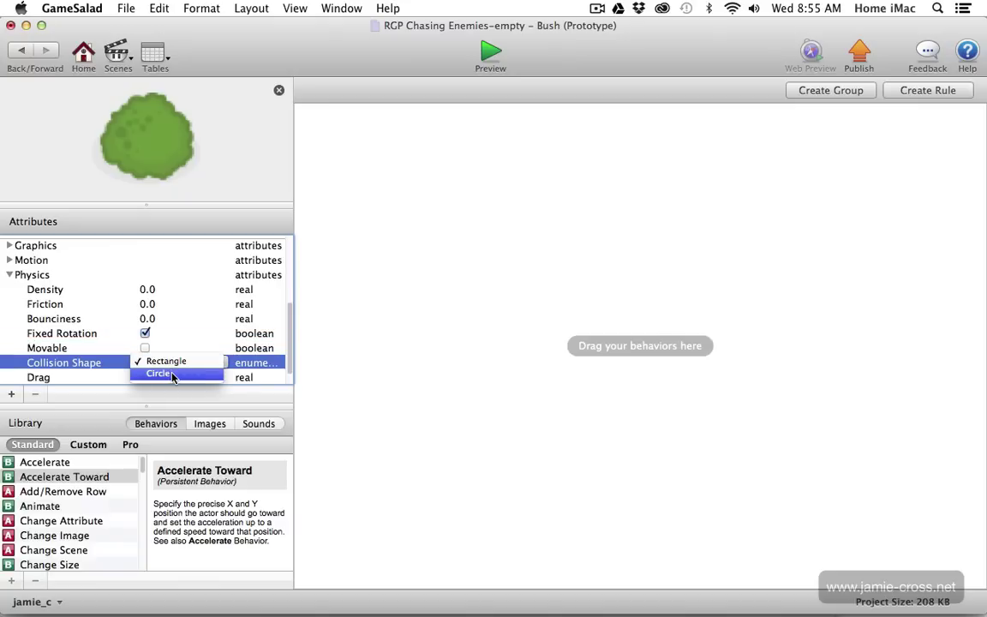
pyautogui.click(174, 375)
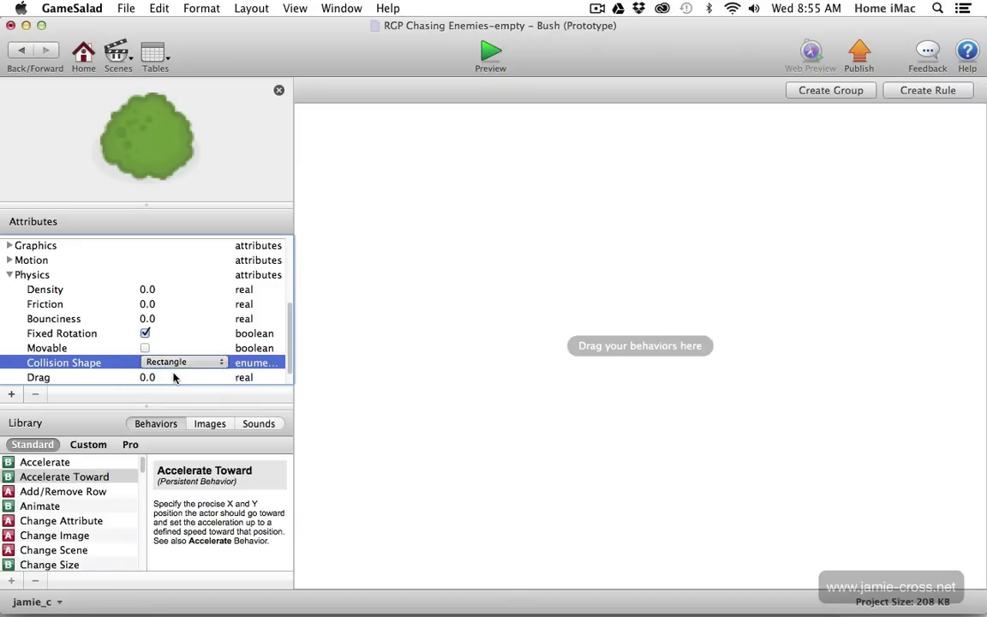
pyautogui.click(11, 275)
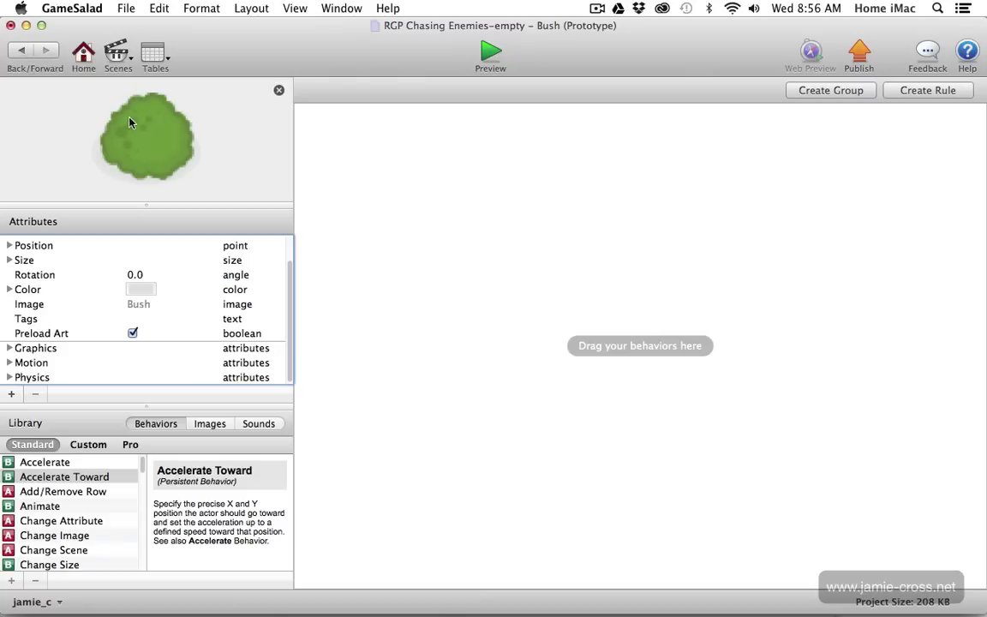
# Step: Set the Bush's Horizontal Wrap and Vertical Wrap to Fixed in its graphics attributes
pyautogui.click(10, 349)
pyautogui.scroll(-5, 104, 304)
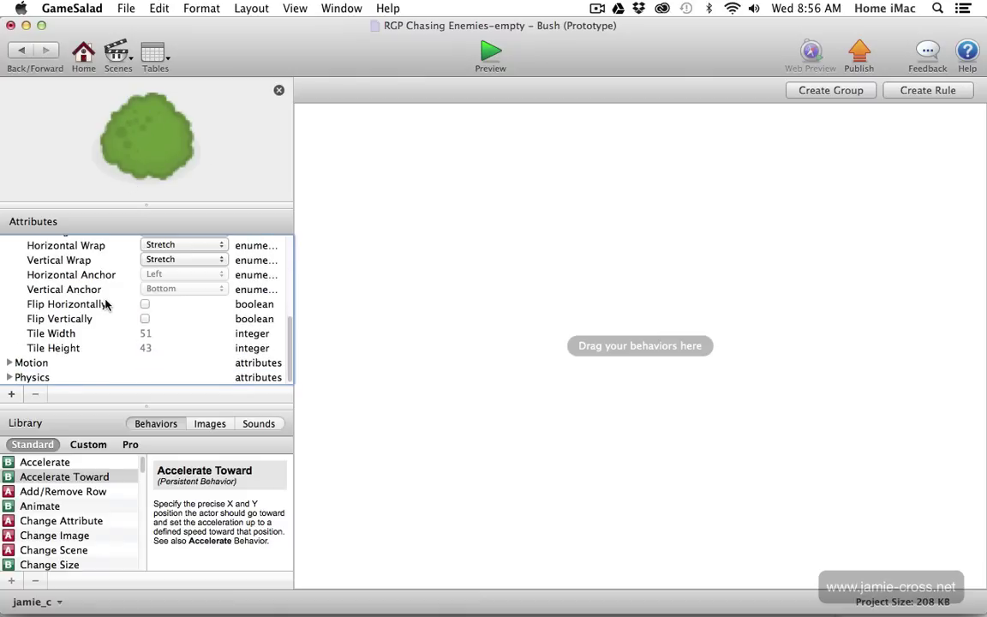
pyautogui.scroll(2, 106, 303)
pyautogui.scroll(1, 106, 303)
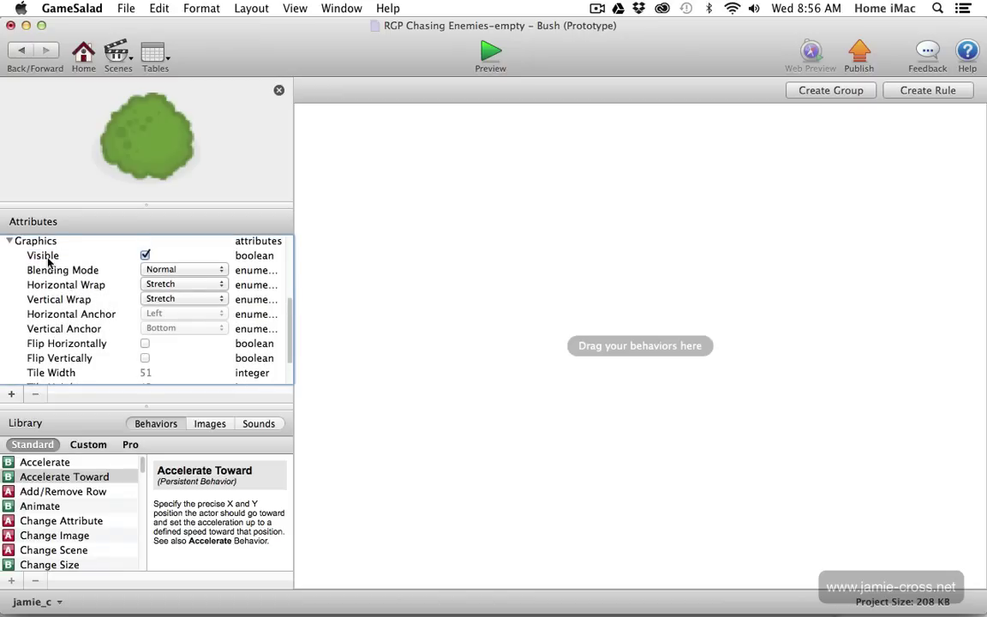
pyautogui.click(153, 286)
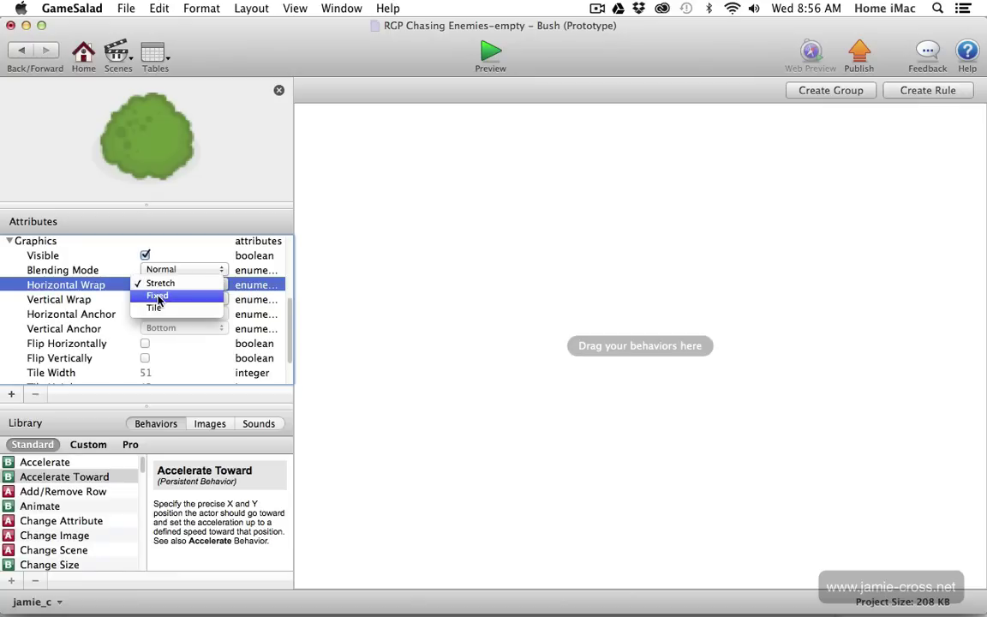
pyautogui.click(158, 297)
pyautogui.click(158, 300)
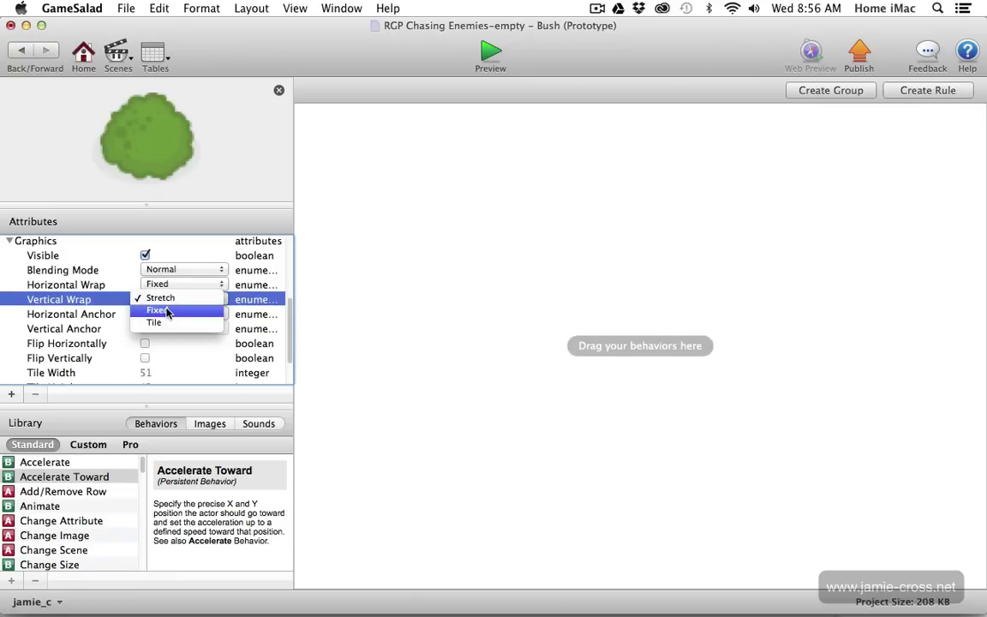
pyautogui.click(163, 310)
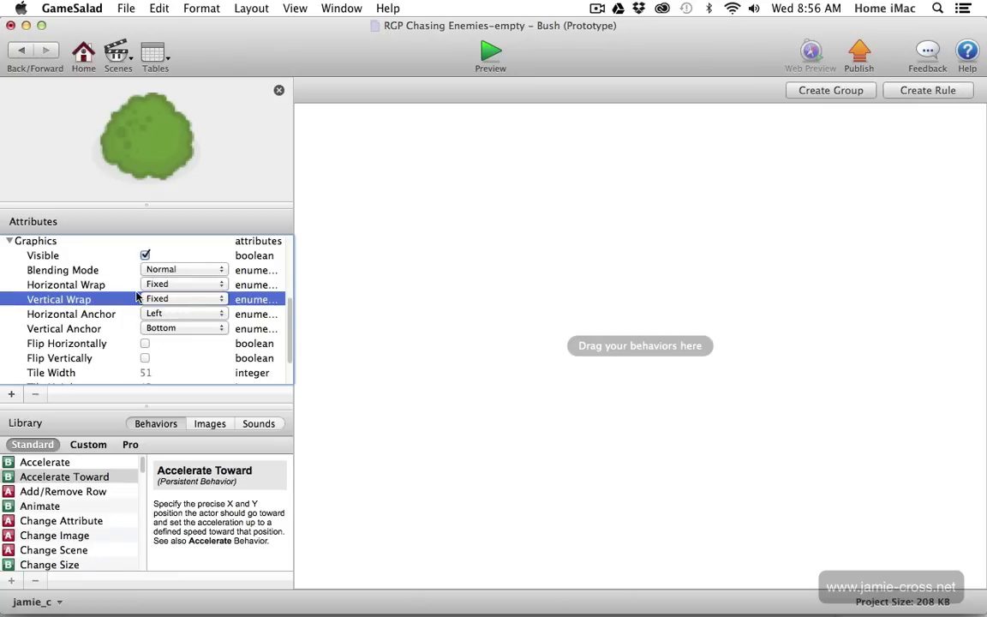
pyautogui.click(10, 243)
# Step: Return to the Initial Scene and replace the existing bush with a new Bush actor on the grass below the dirt path
pyautogui.click(24, 51)
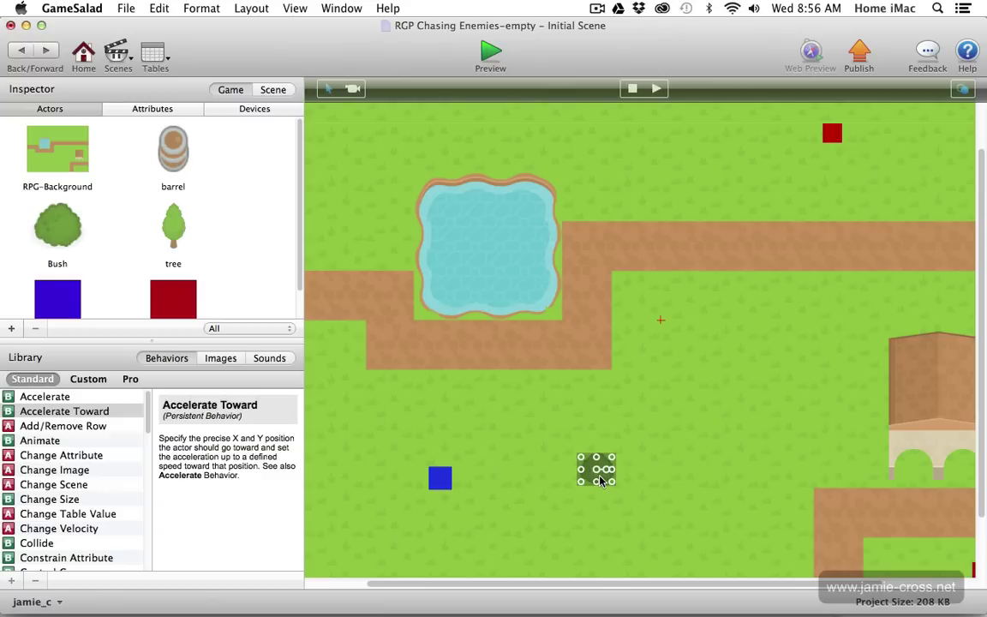
pyautogui.moveTo(56, 206); pyautogui.dragTo(677, 381)
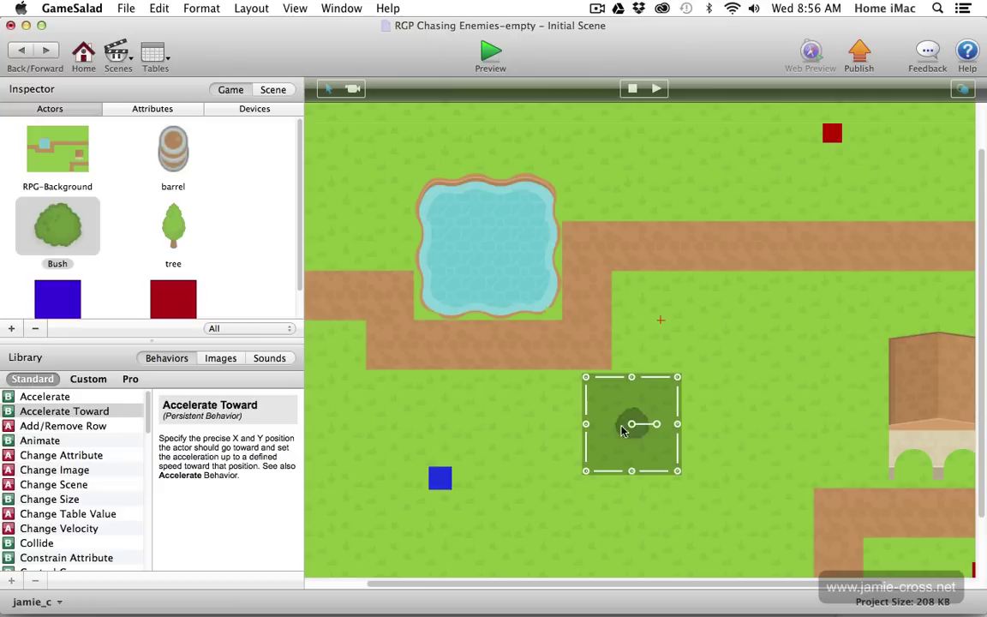
pyautogui.click(442, 477)
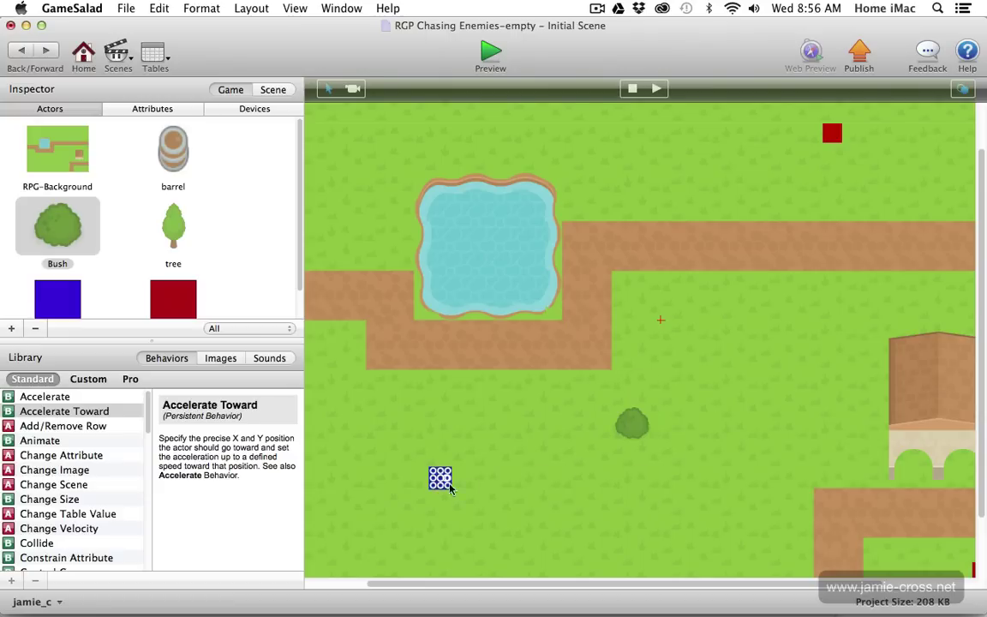
pyautogui.click(632, 422)
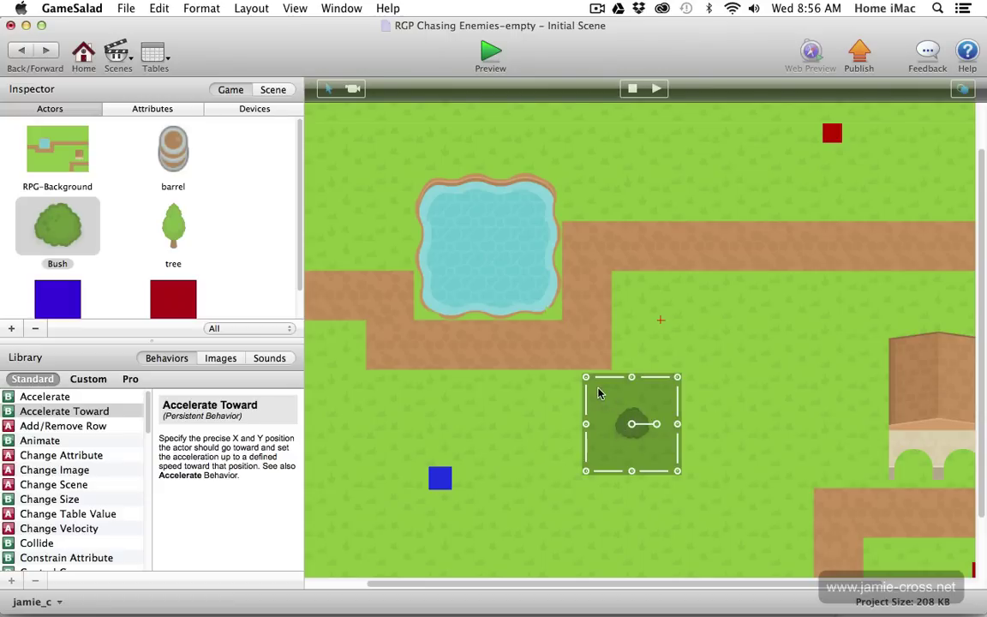
# Step: Shrink the placed bush's bounding box to less than its image, and enlarge it again around the whole bush
pyautogui.moveTo(586, 380); pyautogui.dragTo(662, 457)
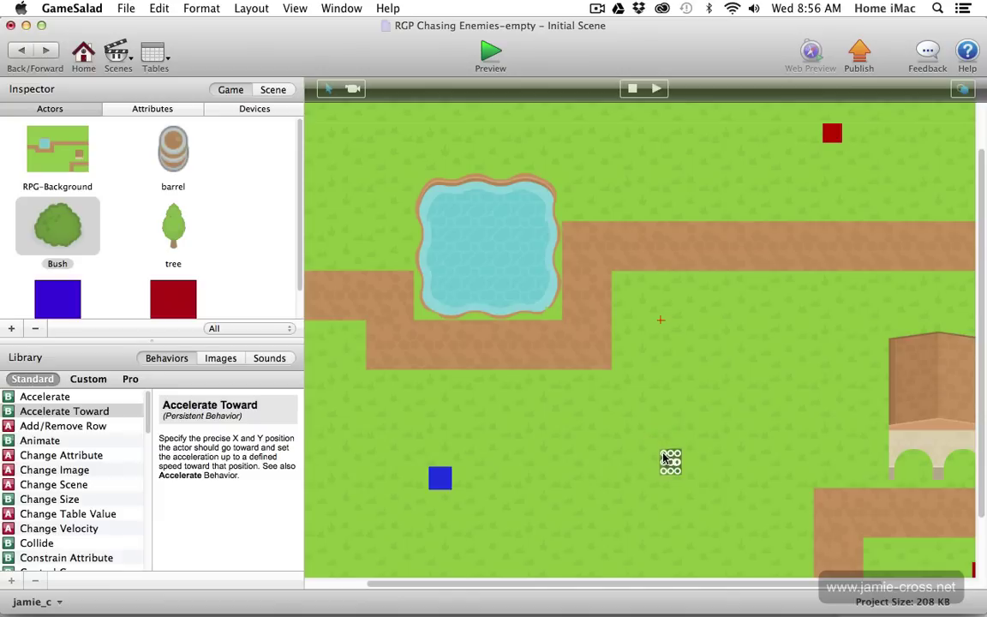
pyautogui.click(444, 478)
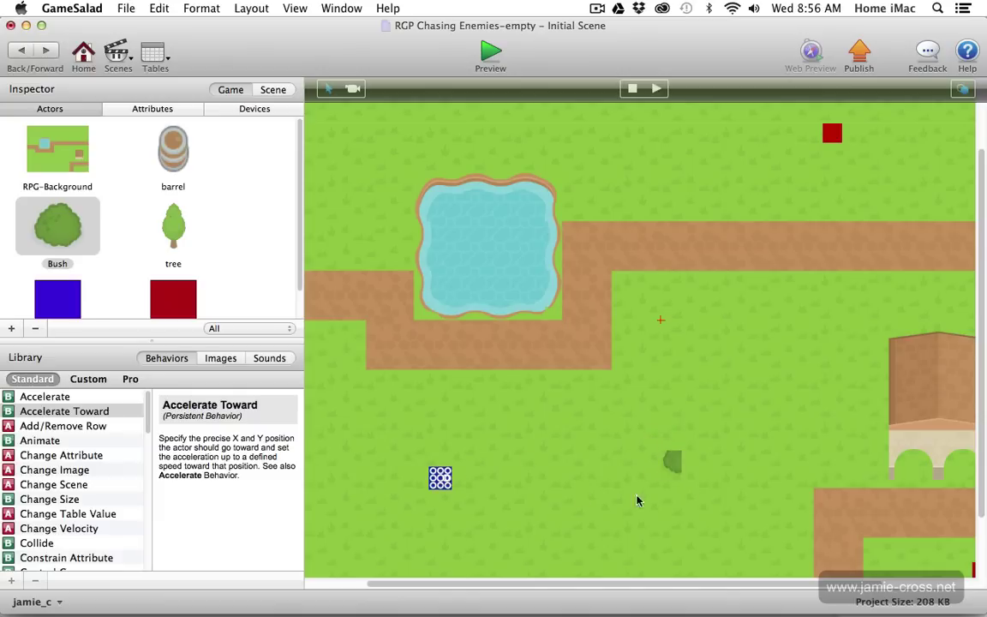
pyautogui.click(672, 463)
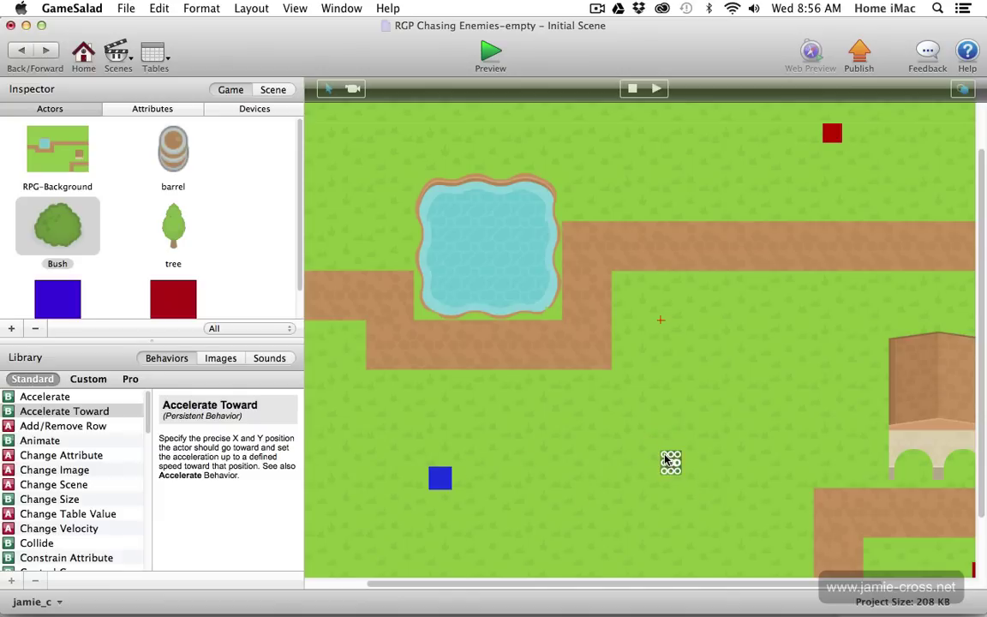
pyautogui.moveTo(666, 458); pyautogui.dragTo(635, 432)
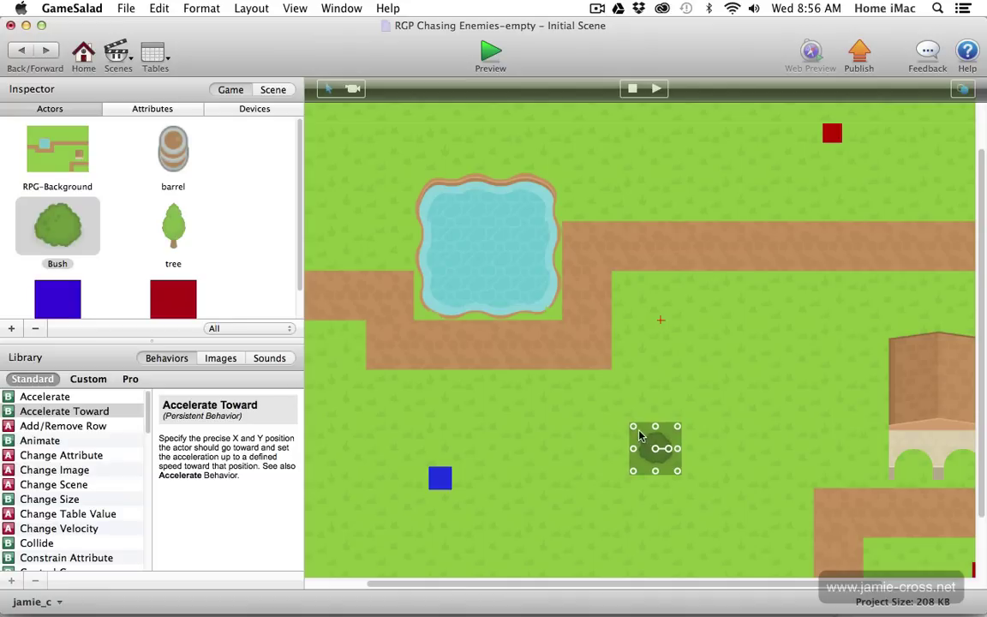
# Step: Move the bush closer to the blue player and try out wider and narrower bounding boxes around it
pyautogui.moveTo(649, 444); pyautogui.dragTo(535, 410)
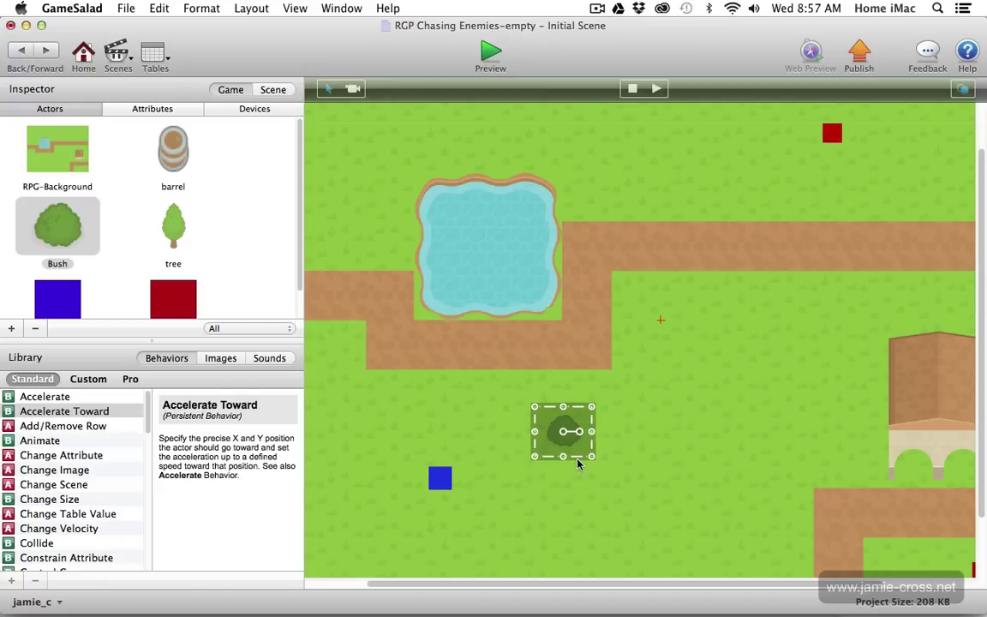
pyautogui.moveTo(591, 456)
pyautogui.mouseDown()
pyautogui.moveTo(614, 443)
pyautogui.moveTo(668, 449)
pyautogui.moveTo(583, 456)
pyautogui.mouseUp()
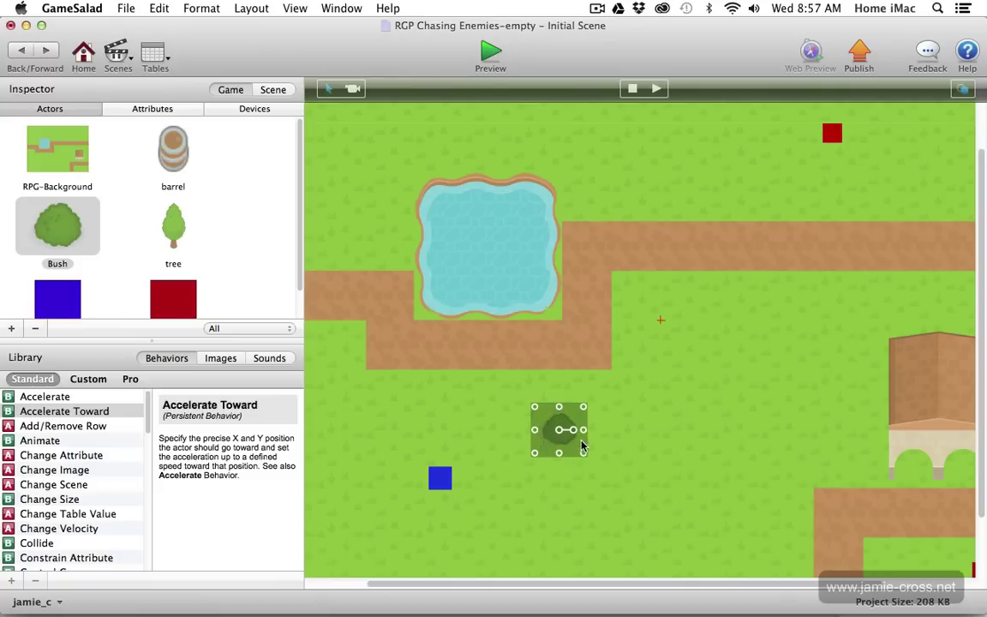
pyautogui.moveTo(583, 455); pyautogui.dragTo(703, 443)
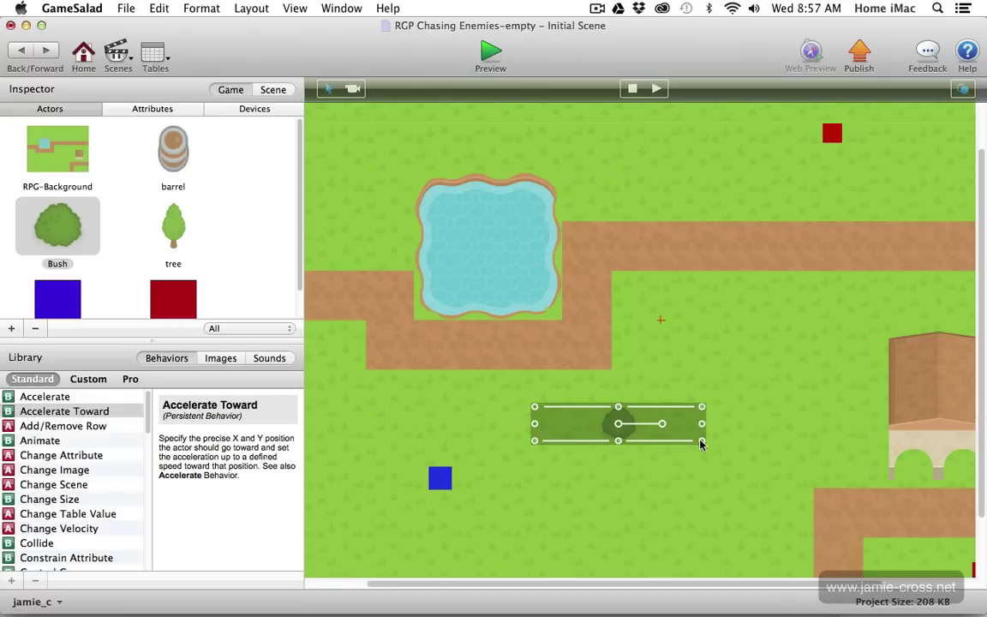
pyautogui.moveTo(701, 443); pyautogui.dragTo(589, 452)
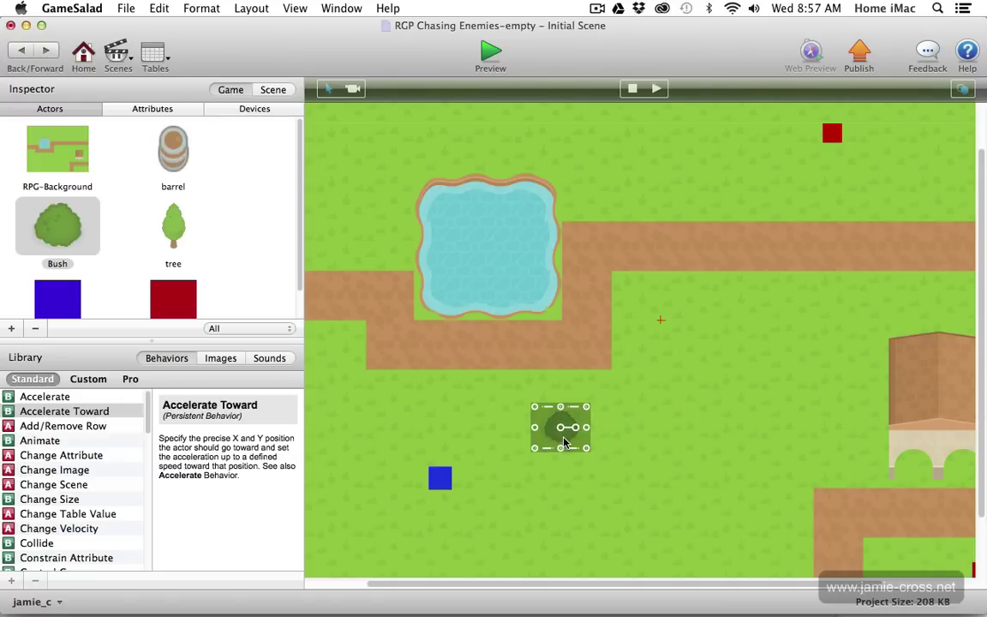
# Step: Set the placed bush's width and height to 66, return to the scene and slightly enlarge its bounding box
pyautogui.doubleClick(564, 441)
pyautogui.click(10, 287)
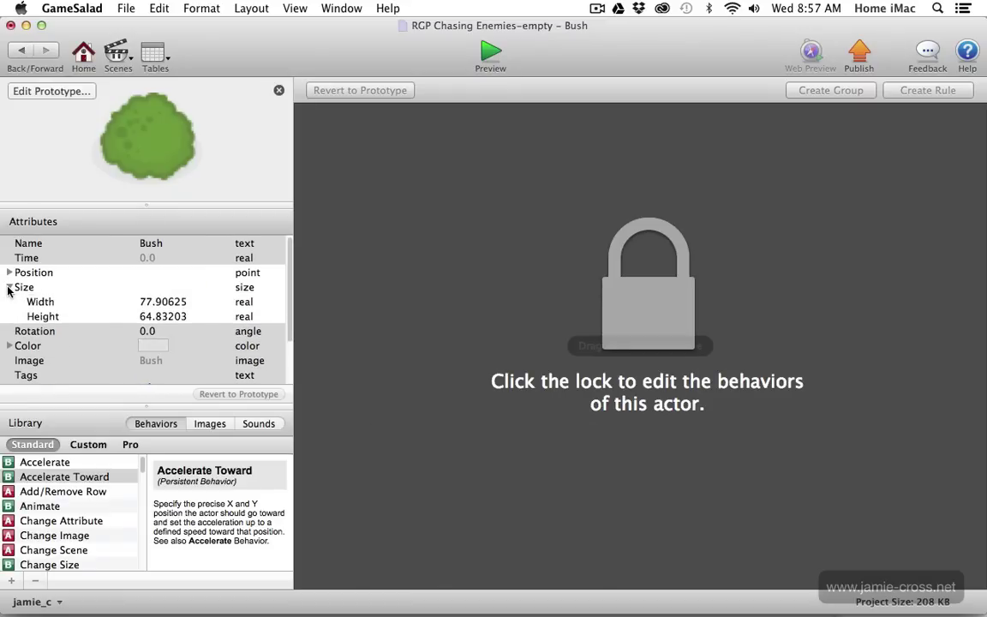
pyautogui.doubleClick(182, 303)
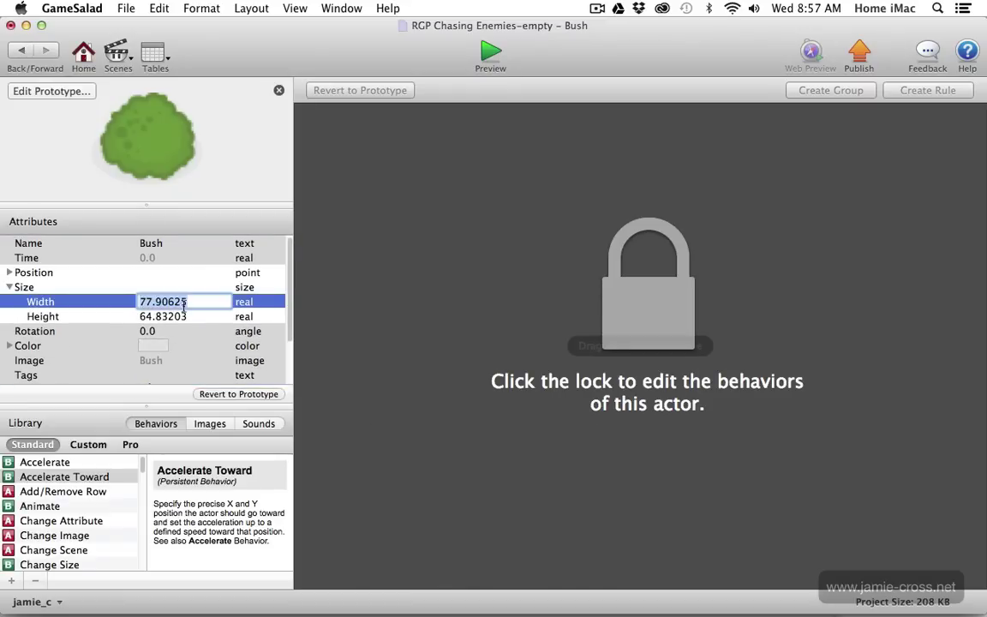
pyautogui.write('66')
pyautogui.press('Tab')
pyautogui.write('66')
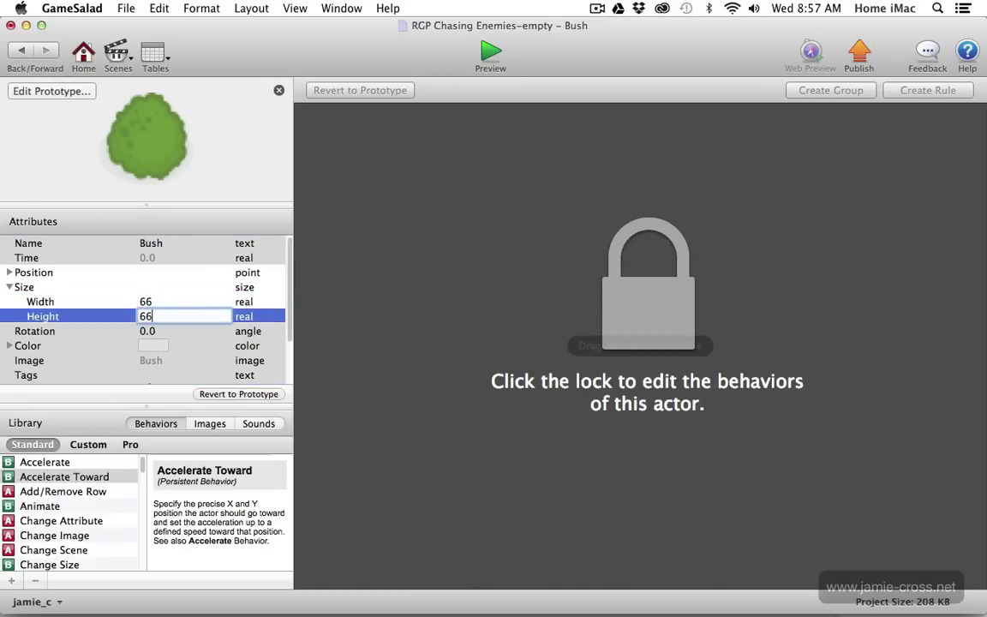
pyautogui.press('Tab')
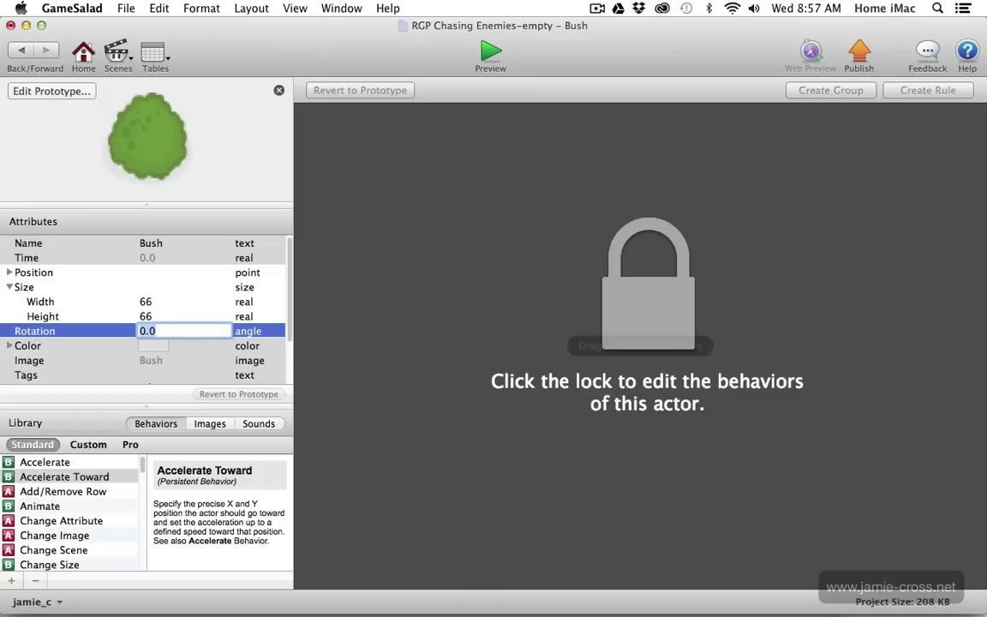
pyautogui.click(10, 287)
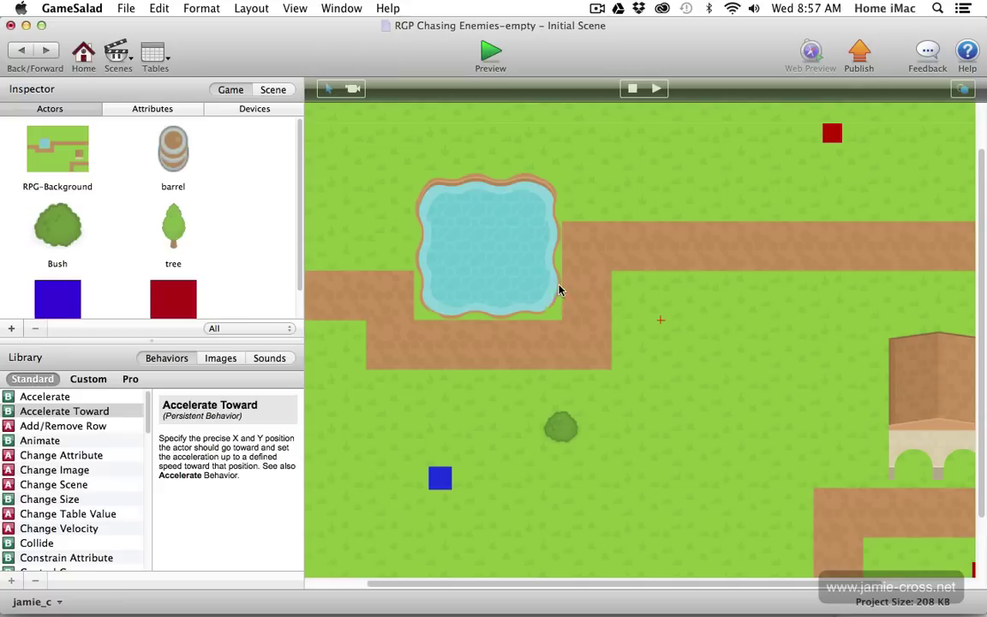
pyautogui.click(20, 49)
pyautogui.click(566, 425)
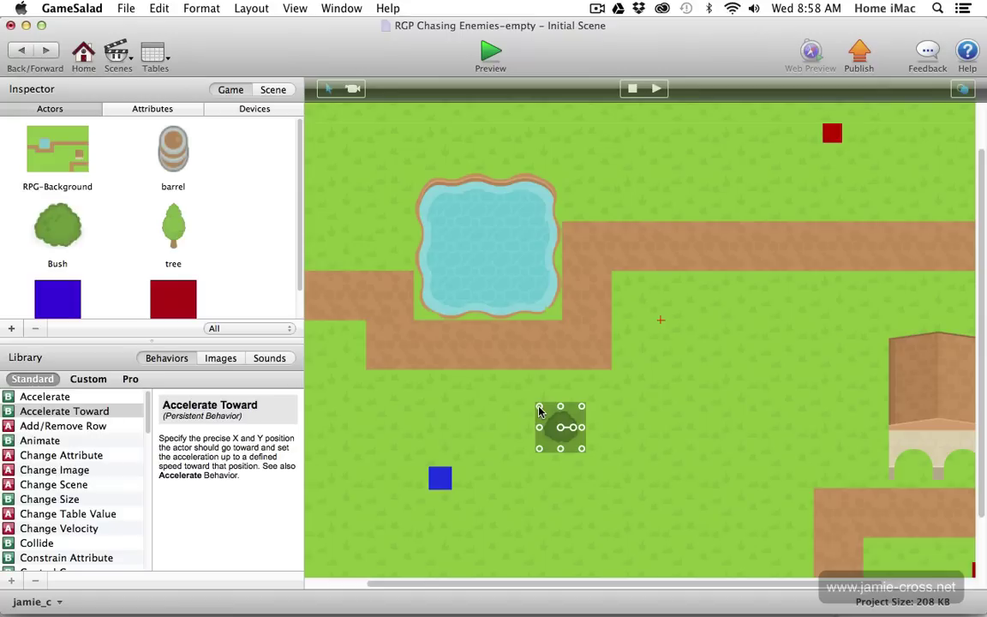
pyautogui.moveTo(540, 408); pyautogui.dragTo(533, 408)
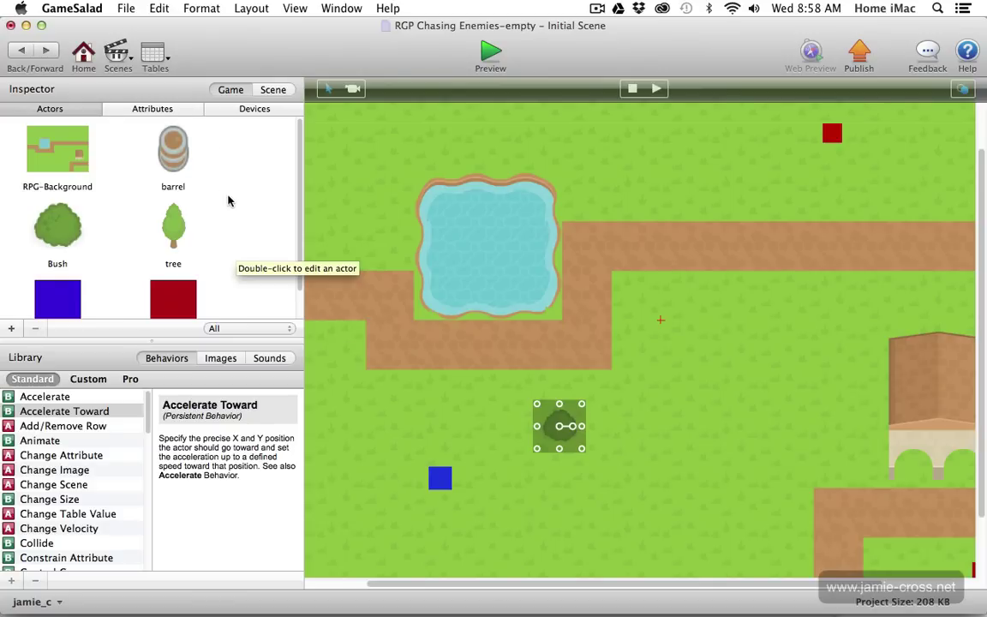
# Step: Create an actor tag named "obstacles" in the project's actor overview
pyautogui.click(84, 57)
pyautogui.click(501, 91)
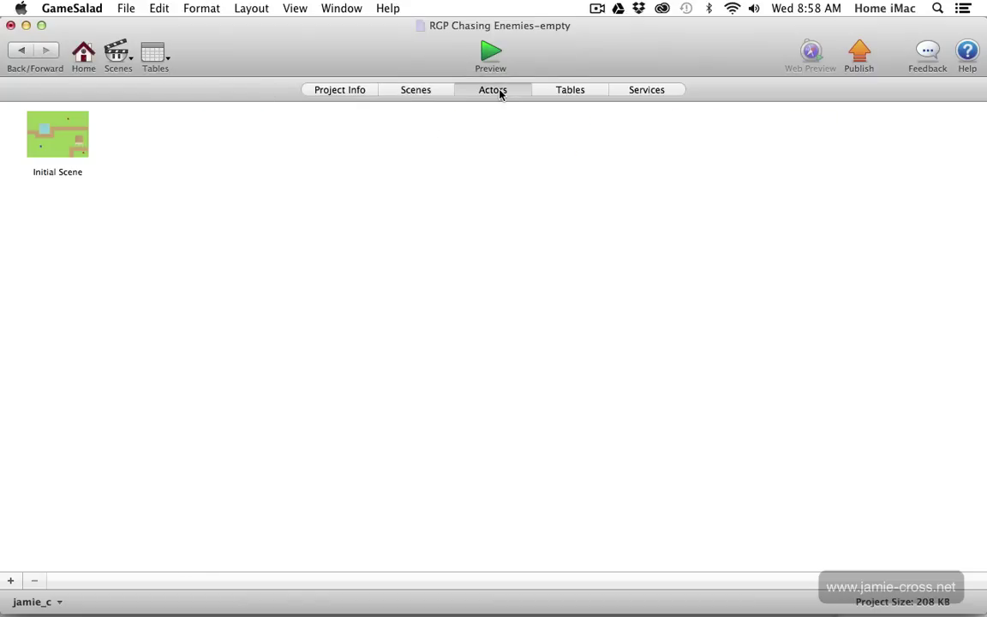
pyautogui.click(12, 582)
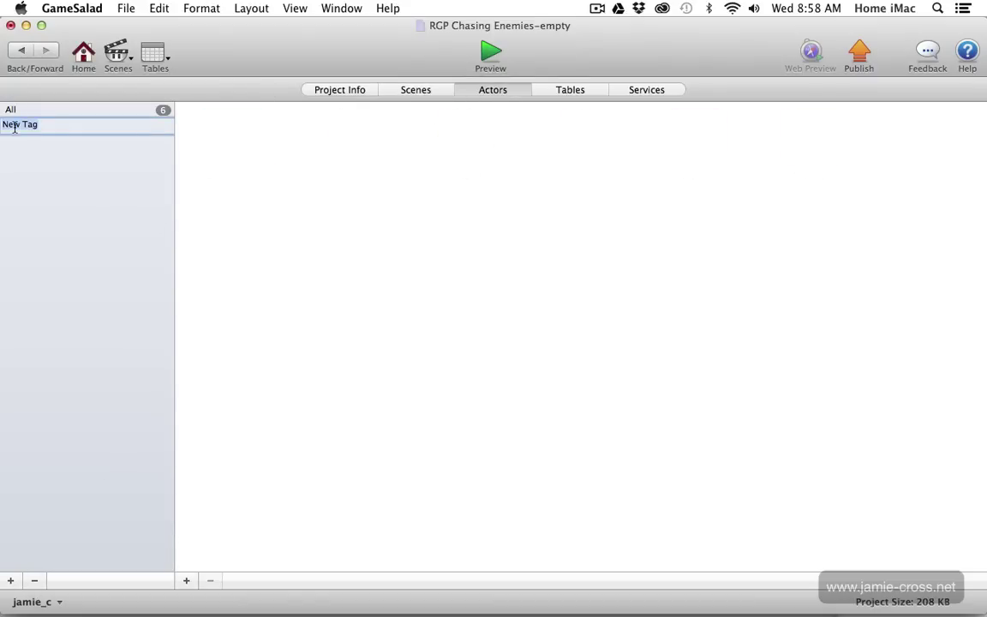
pyautogui.write('obstacles')
pyautogui.press('Return')
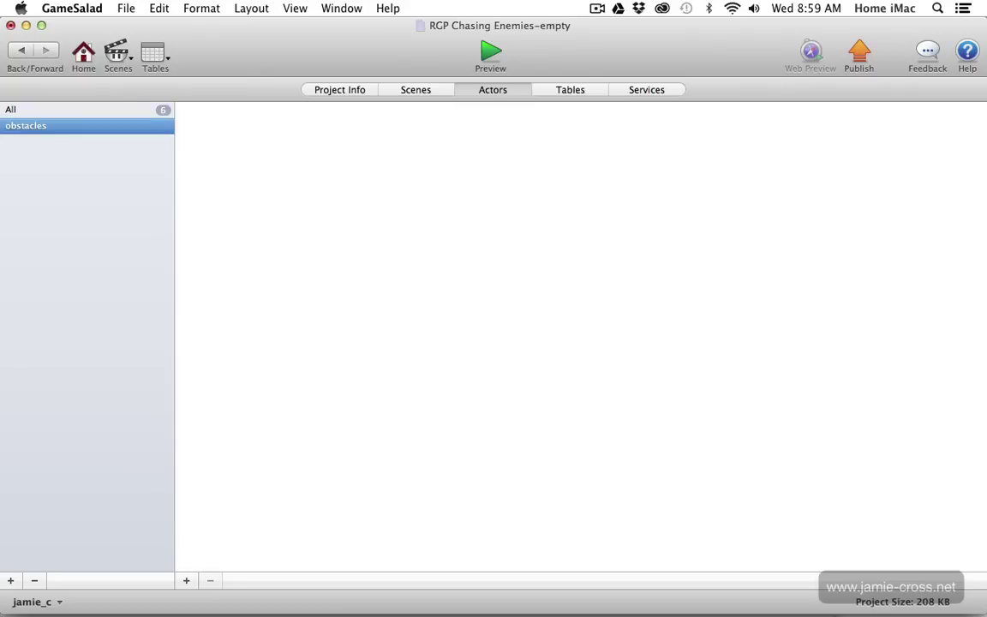
# Step: Assign the Bush actor to the obstacles tag and return to the Initial Scene
pyautogui.click(28, 109)
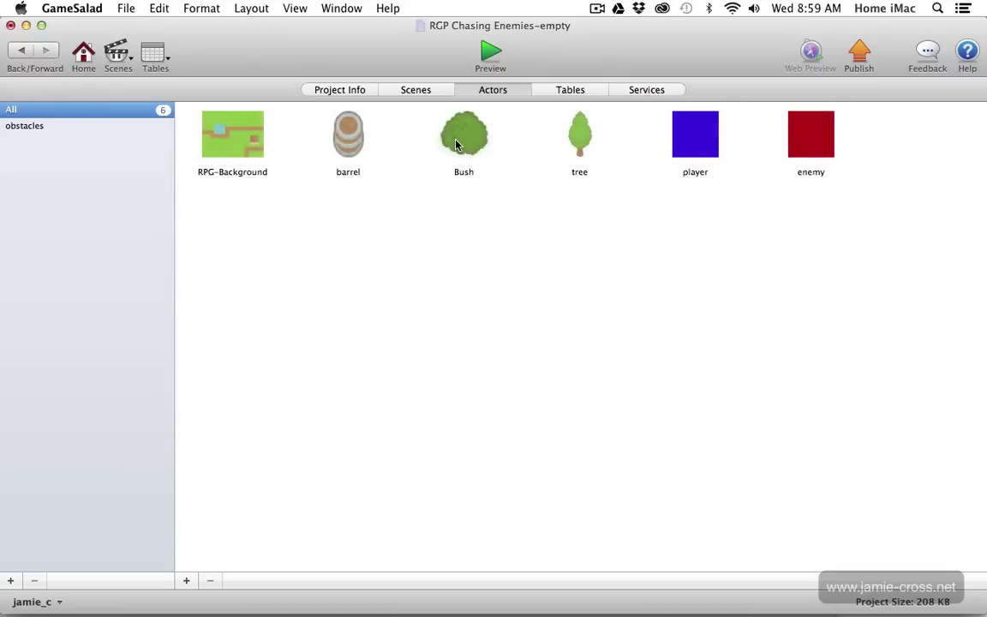
pyautogui.moveTo(470, 144); pyautogui.dragTo(149, 133)
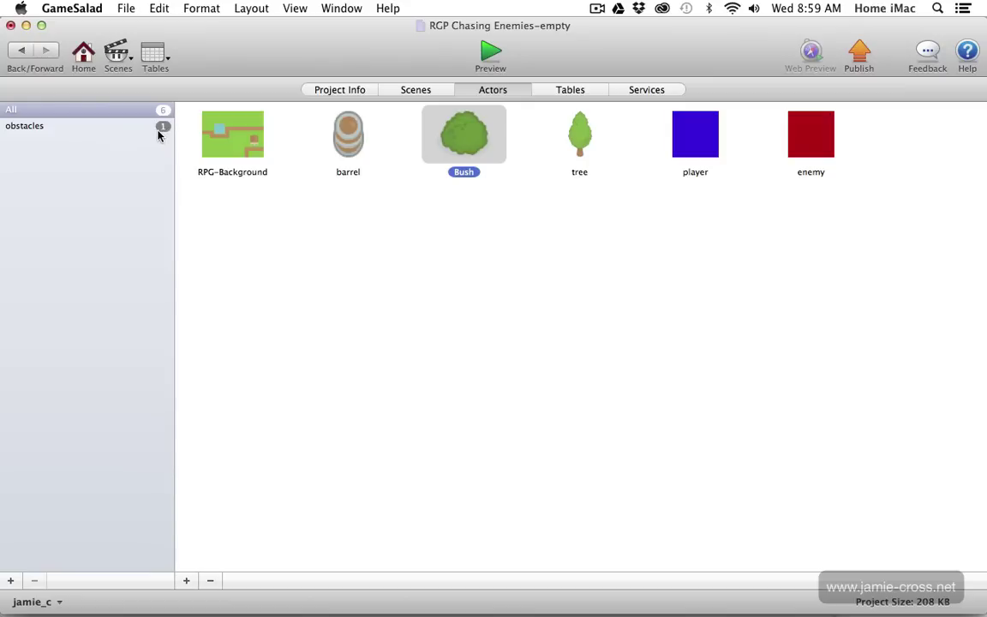
pyautogui.click(22, 52)
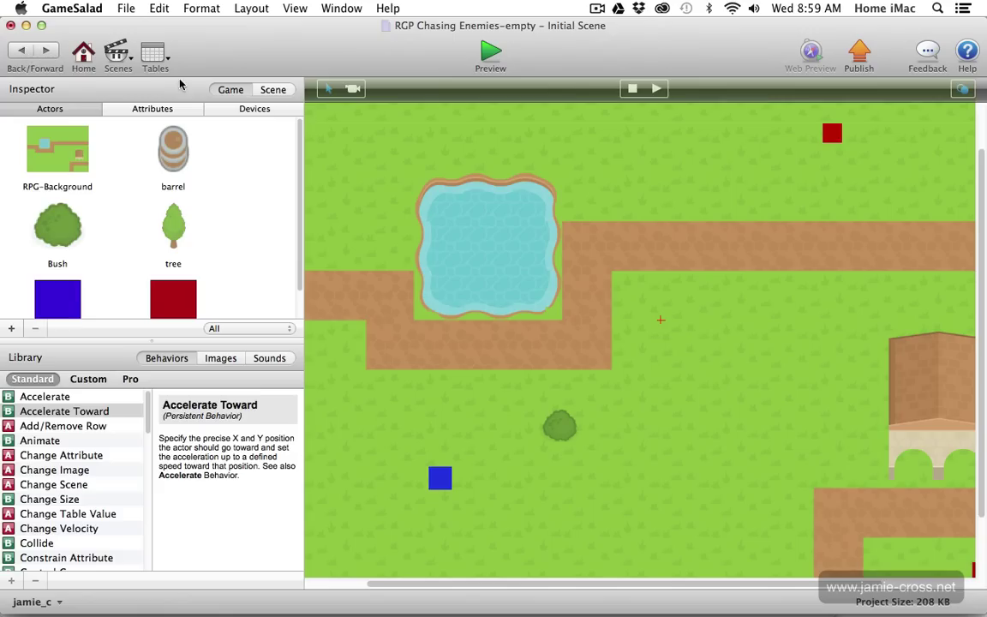
# Step: Add a Collide behavior to the enemy actor so it bounces when colliding with actors tagged obstacles
pyautogui.doubleClick(179, 297)
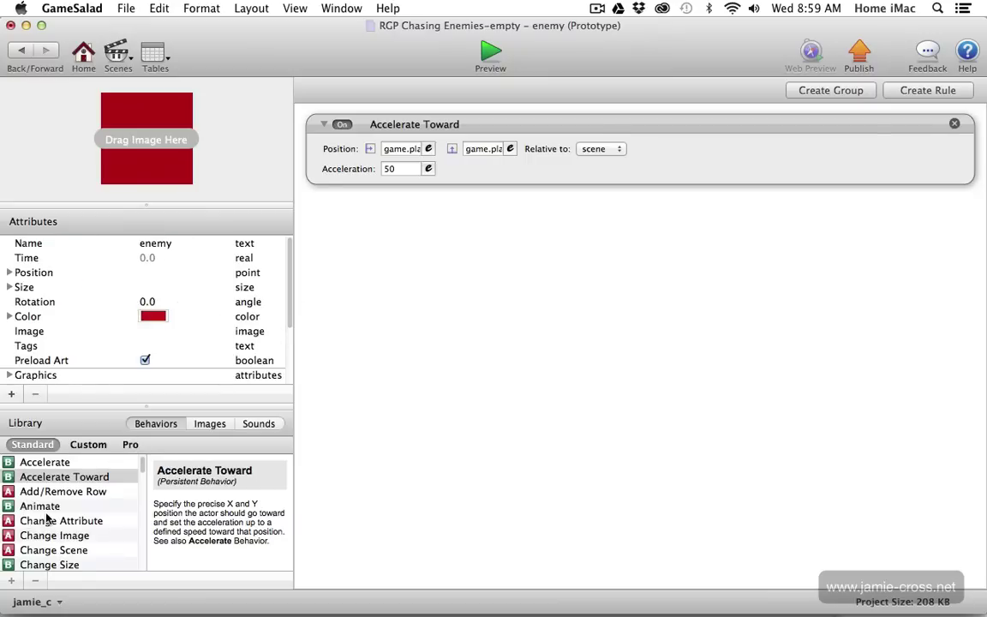
pyautogui.scroll(-4, 48, 518)
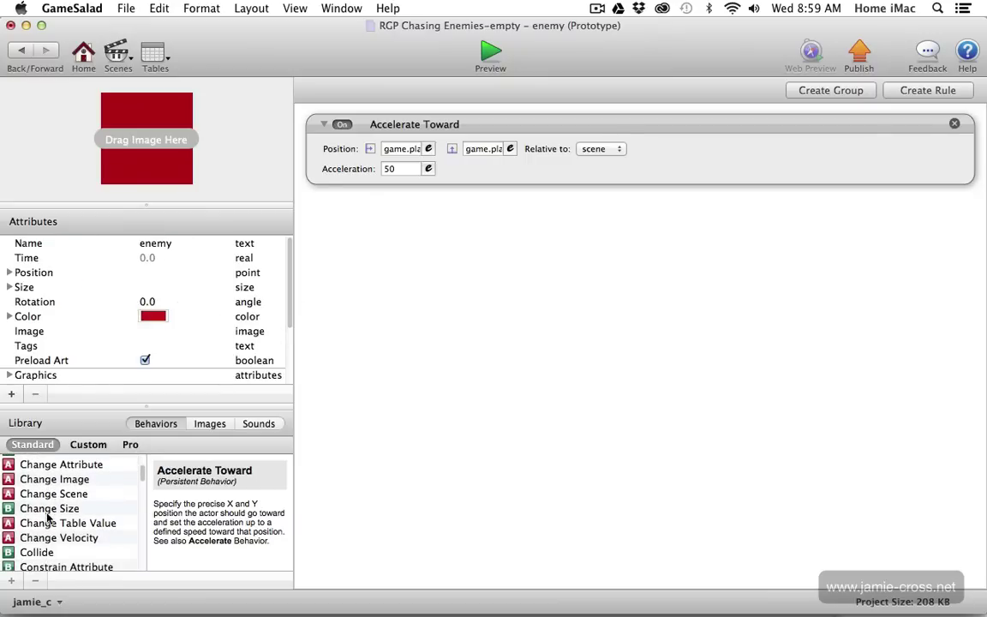
pyautogui.moveTo(8, 554); pyautogui.dragTo(414, 315)
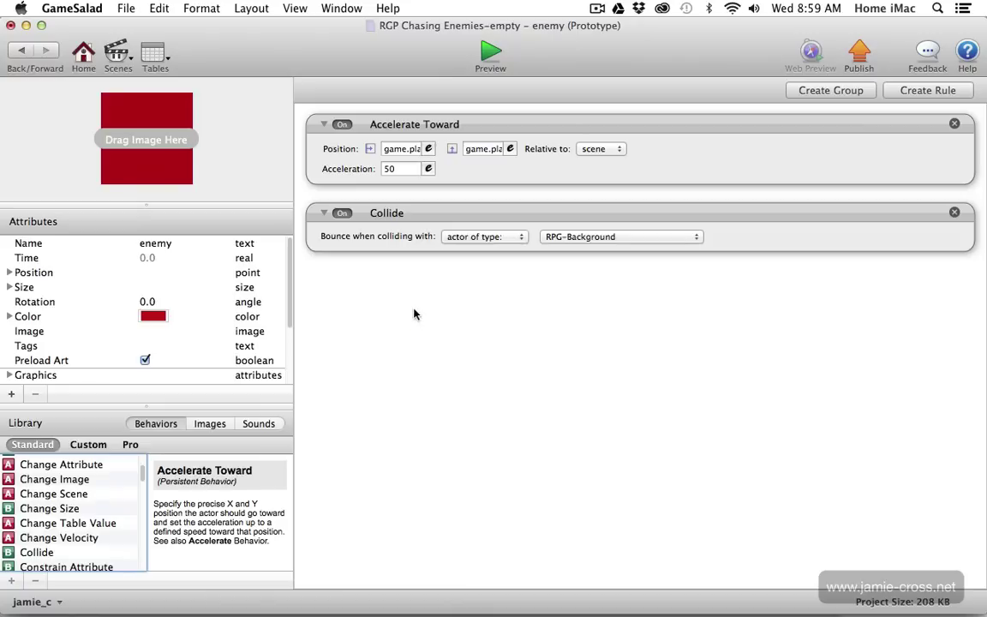
pyautogui.click(505, 237)
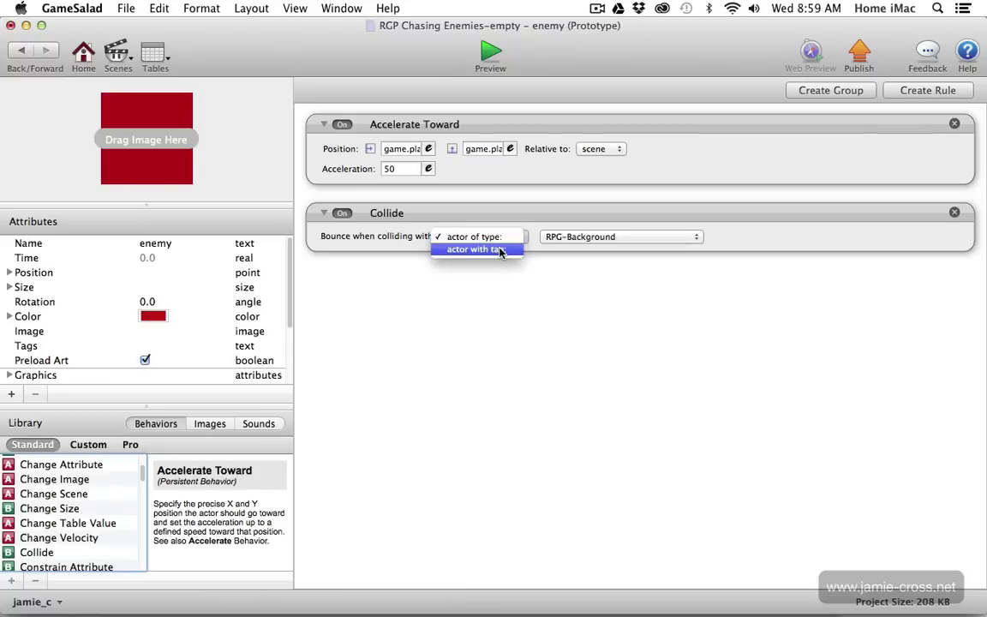
pyautogui.click(502, 251)
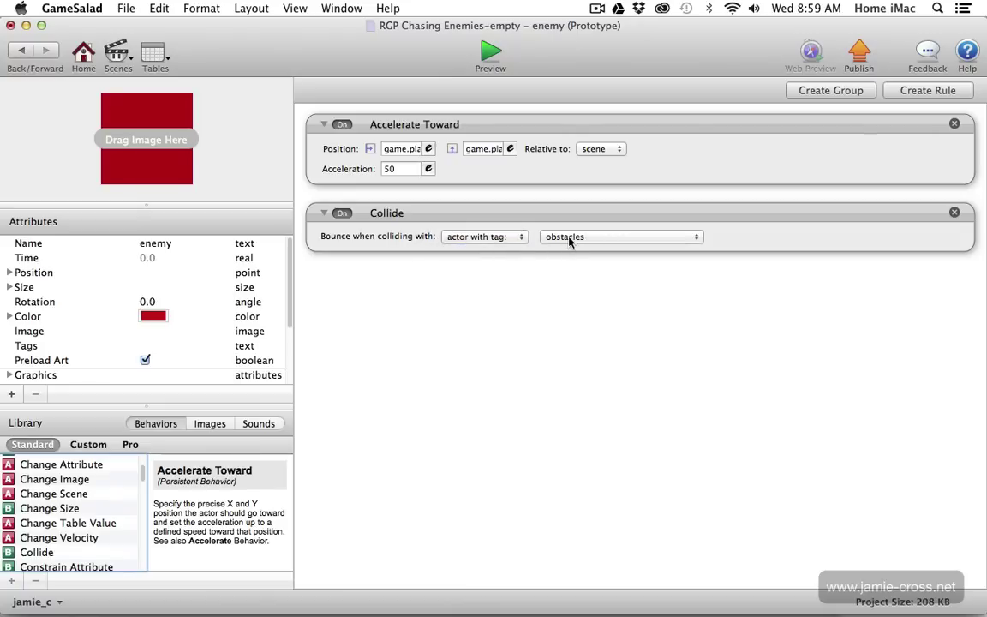
# Step: Preview the game, steer the blue player around the bush to test enemy collisions, and return to the enemy actor
pyautogui.click(487, 51)
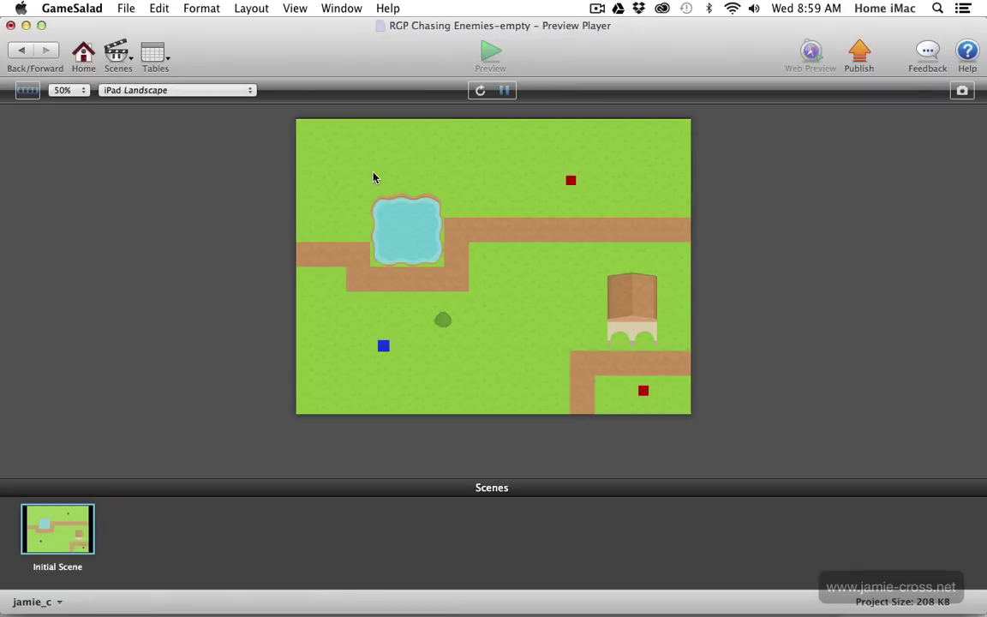
pyautogui.press('Right')
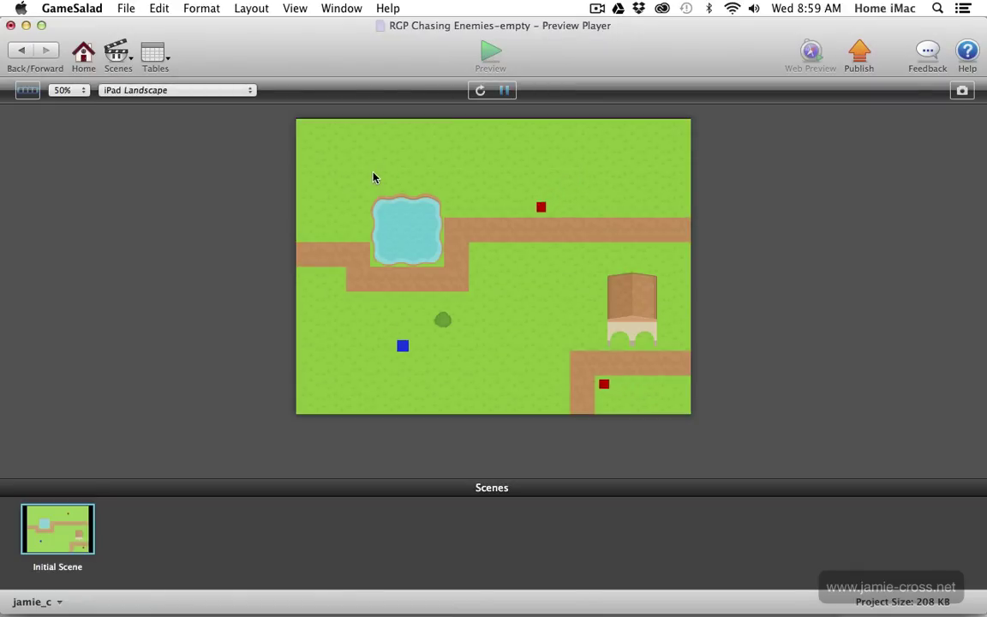
pyautogui.press('Up')
pyautogui.press('Right')
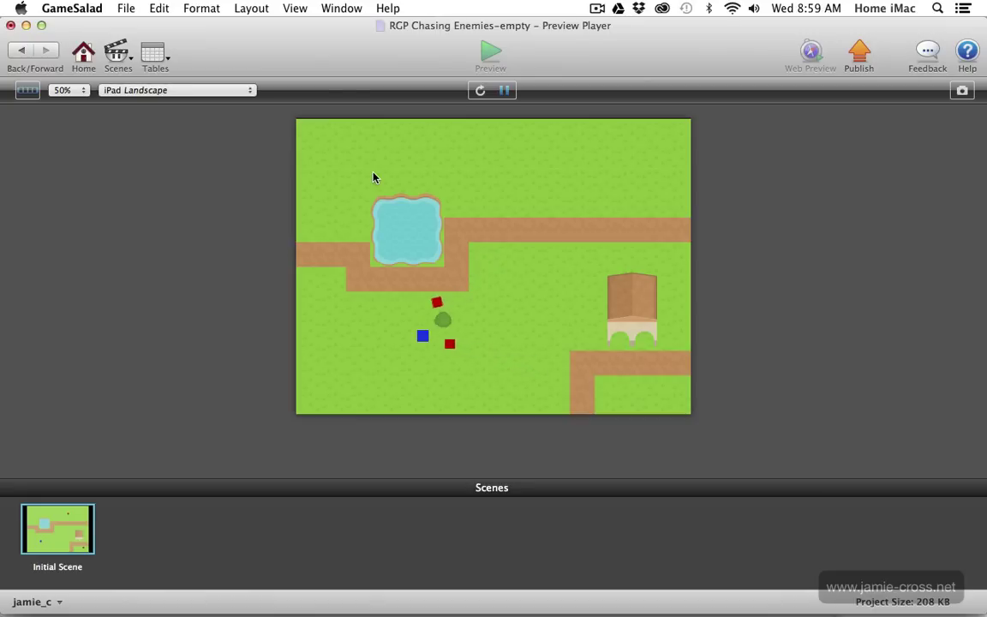
pyautogui.press('Left')
pyautogui.press('Up')
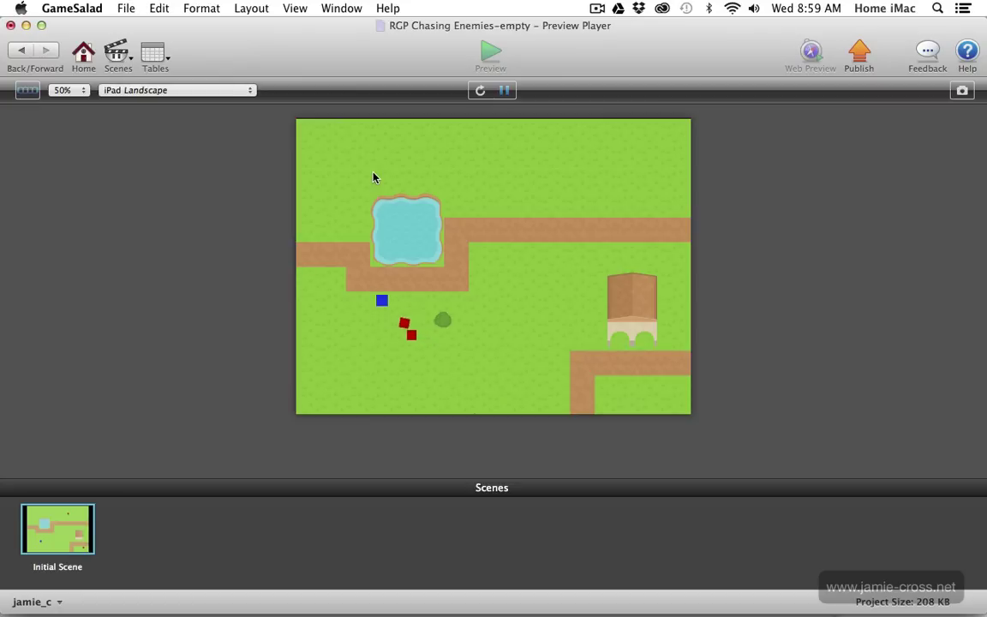
pyautogui.press('Right')
pyautogui.press('Right')
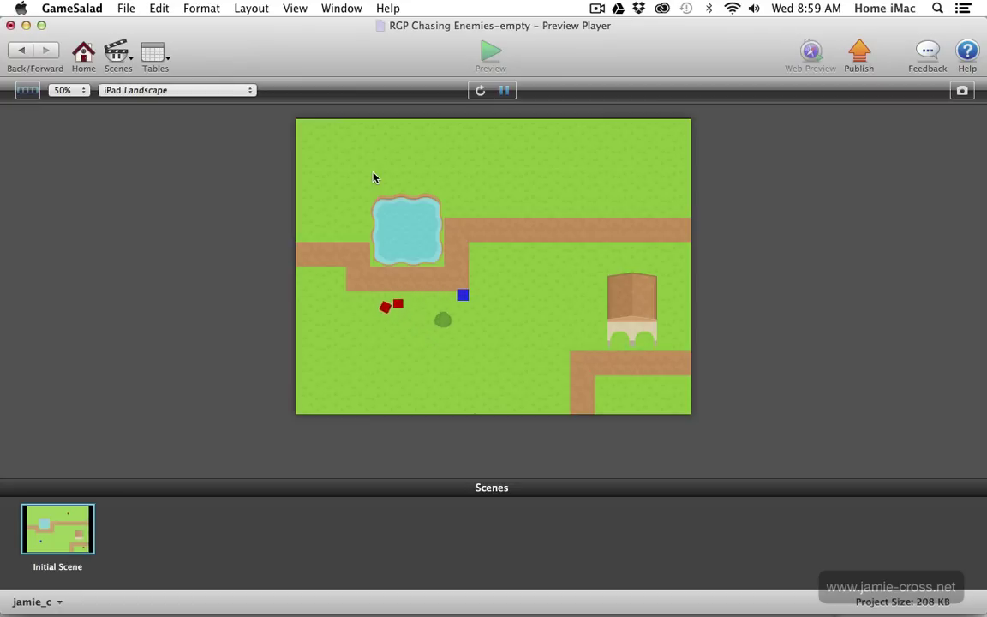
pyautogui.click(19, 49)
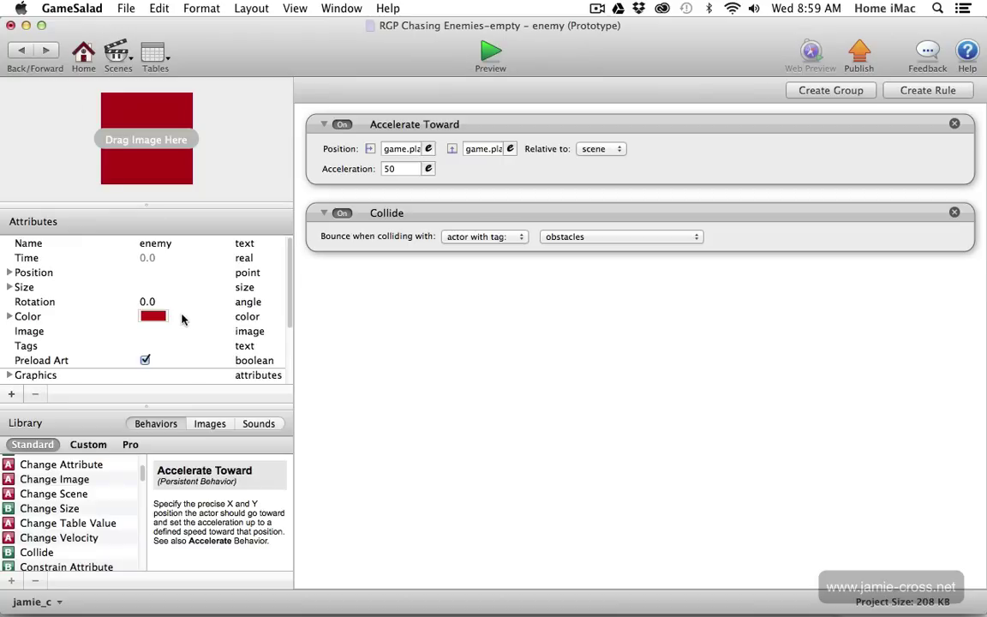
# Step: Enable Fixed Rotation and set the Collision Shape to Circle in the enemy's physics attributes, with a brief preview
pyautogui.scroll(-4, 197, 310)
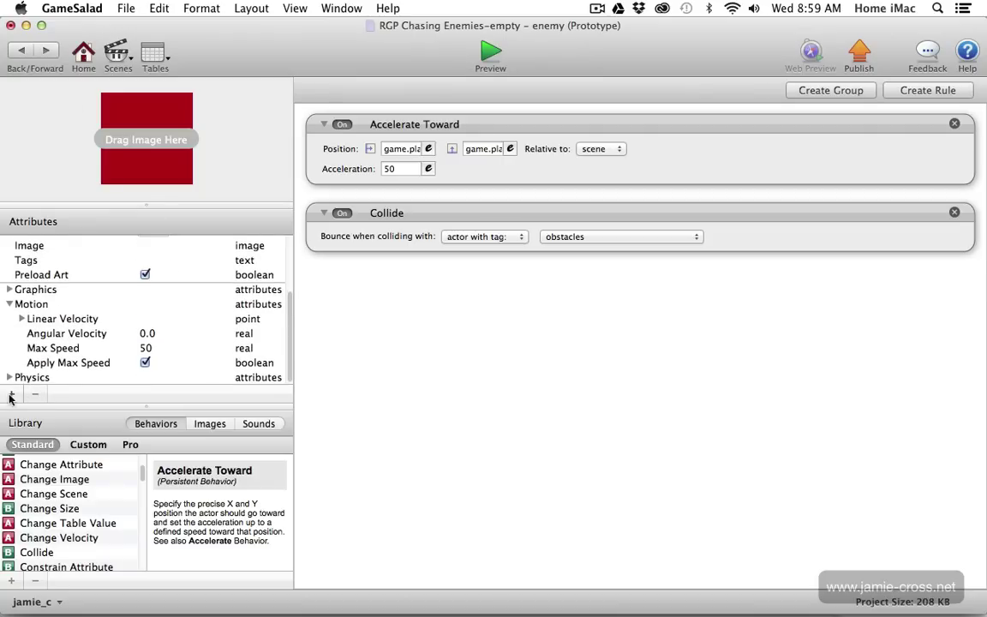
pyautogui.click(9, 377)
pyautogui.scroll(-5, 96, 341)
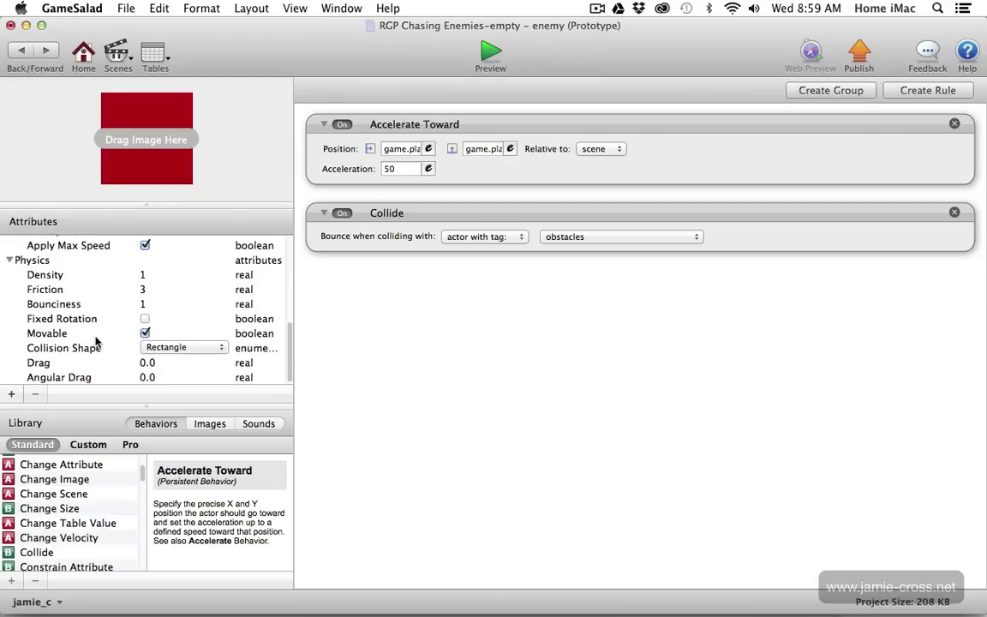
pyautogui.click(145, 319)
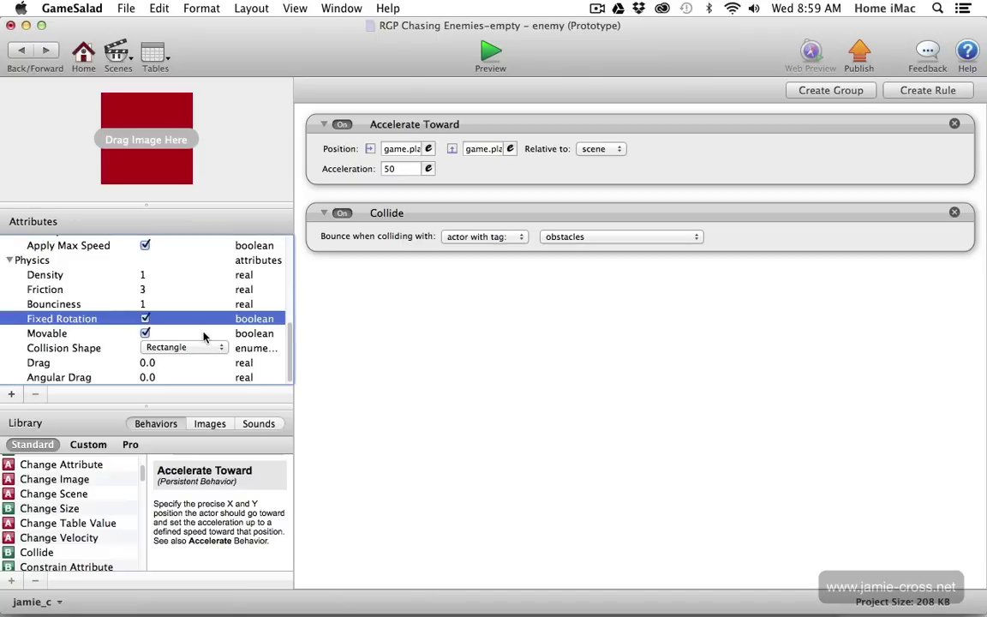
pyautogui.click(149, 348)
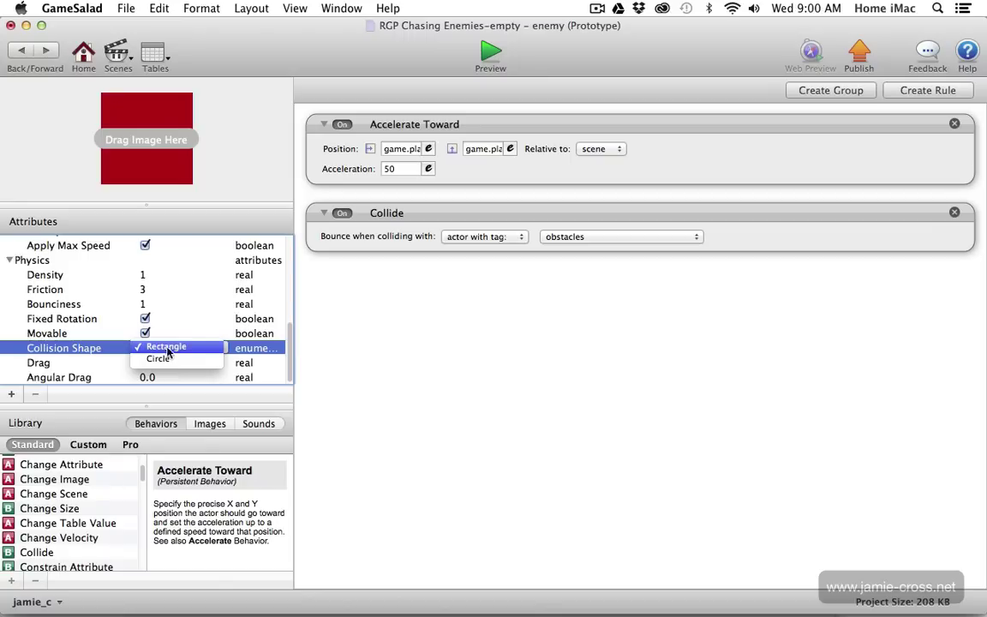
pyautogui.click(159, 358)
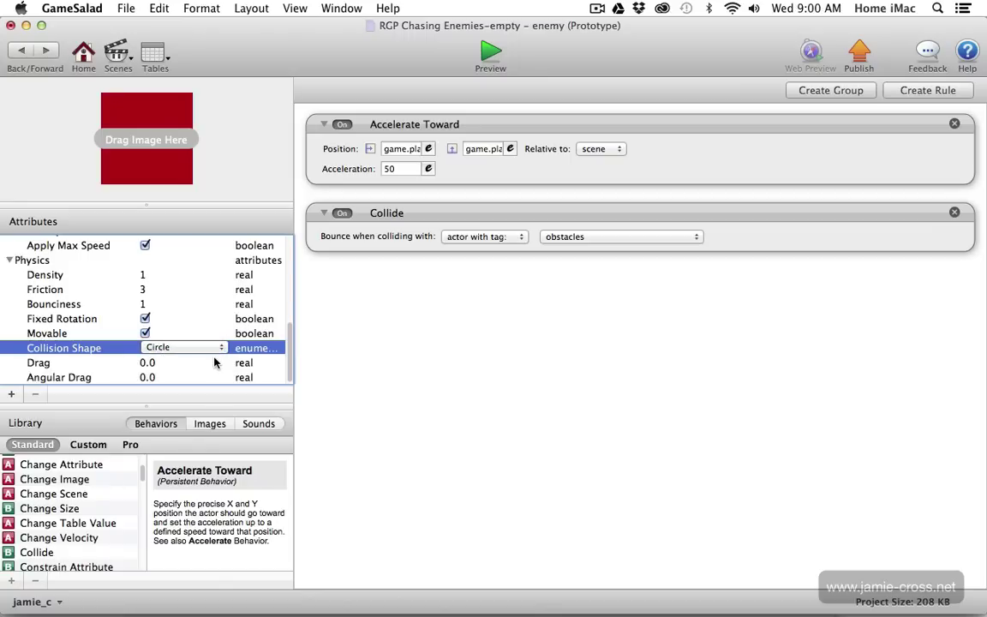
pyautogui.click(333, 147)
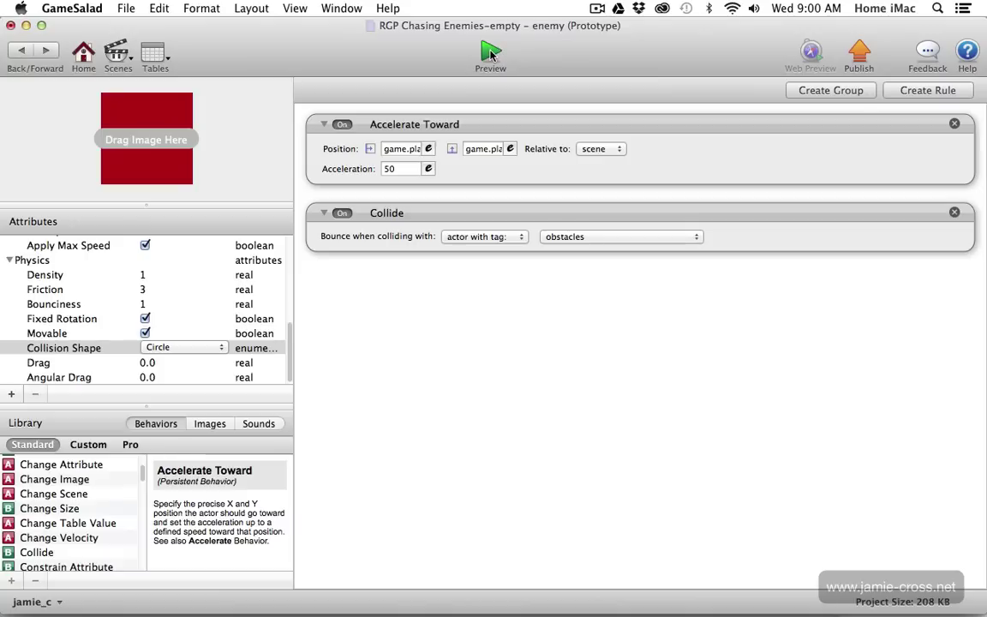
pyautogui.click(491, 53)
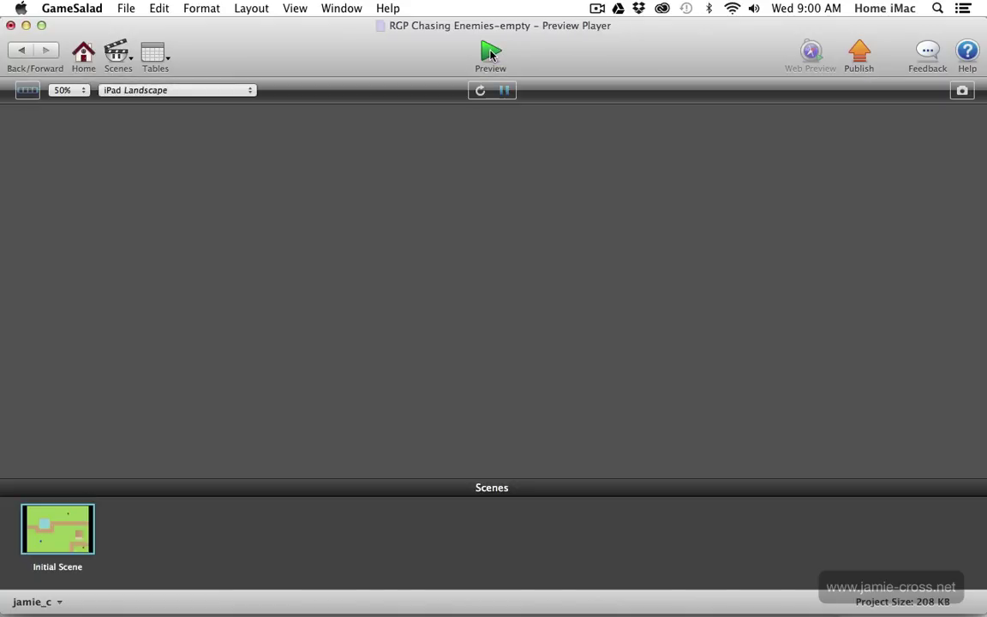
pyautogui.click(21, 49)
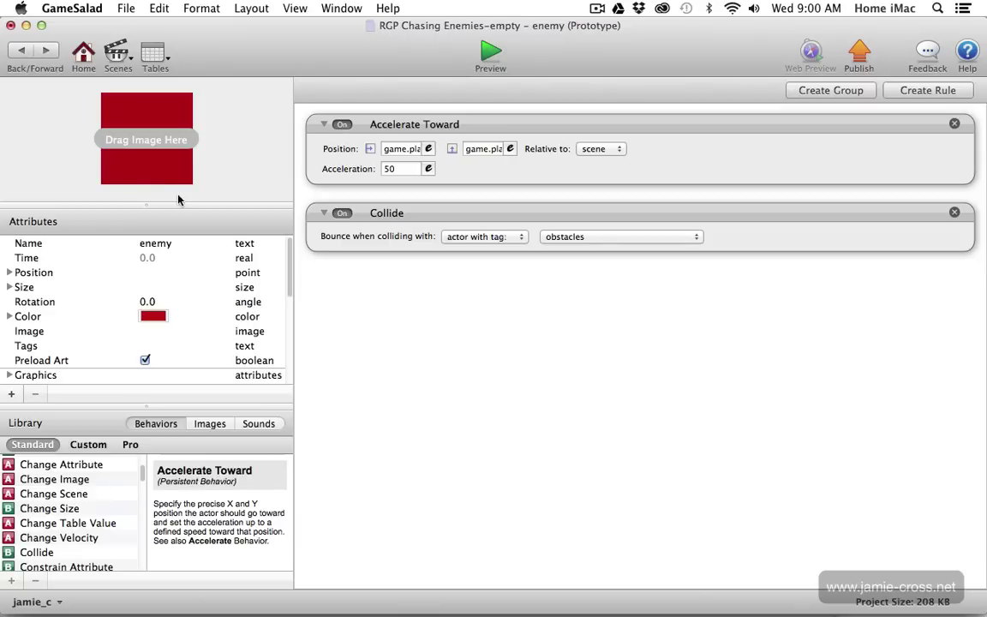
# Step: Set the enemy's physics density, friction and bounciness to 0
pyautogui.scroll(-6, 246, 288)
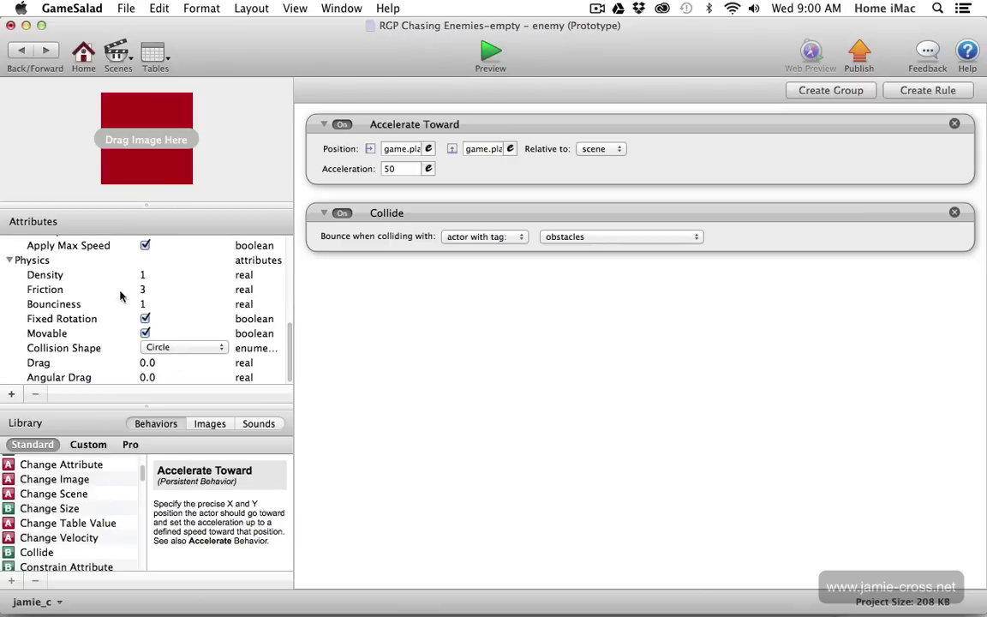
pyautogui.click(144, 278)
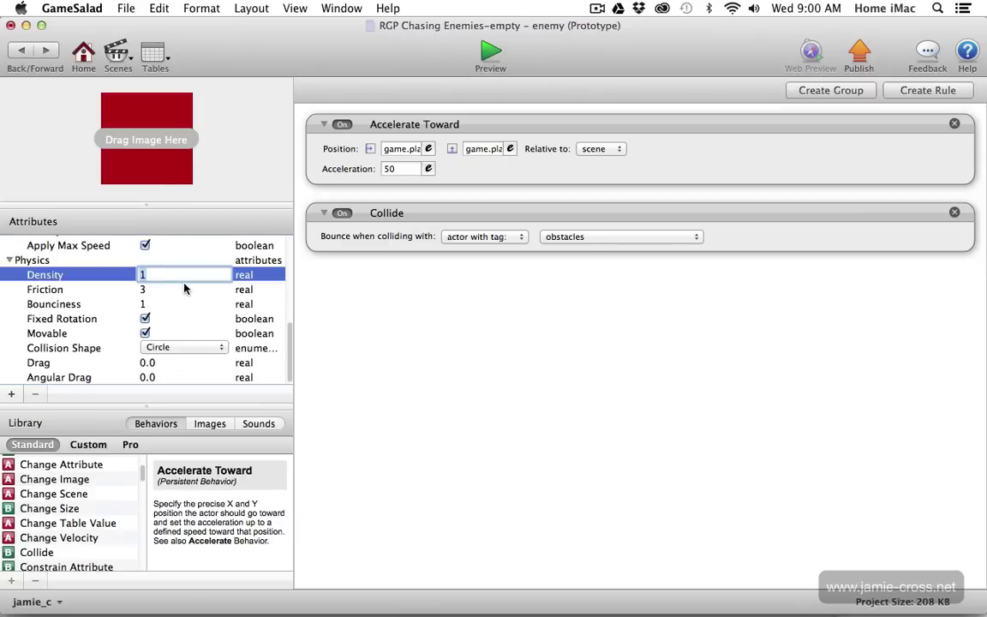
pyautogui.write('0')
pyautogui.press('Tab')
pyautogui.write('0')
pyautogui.press('Tab')
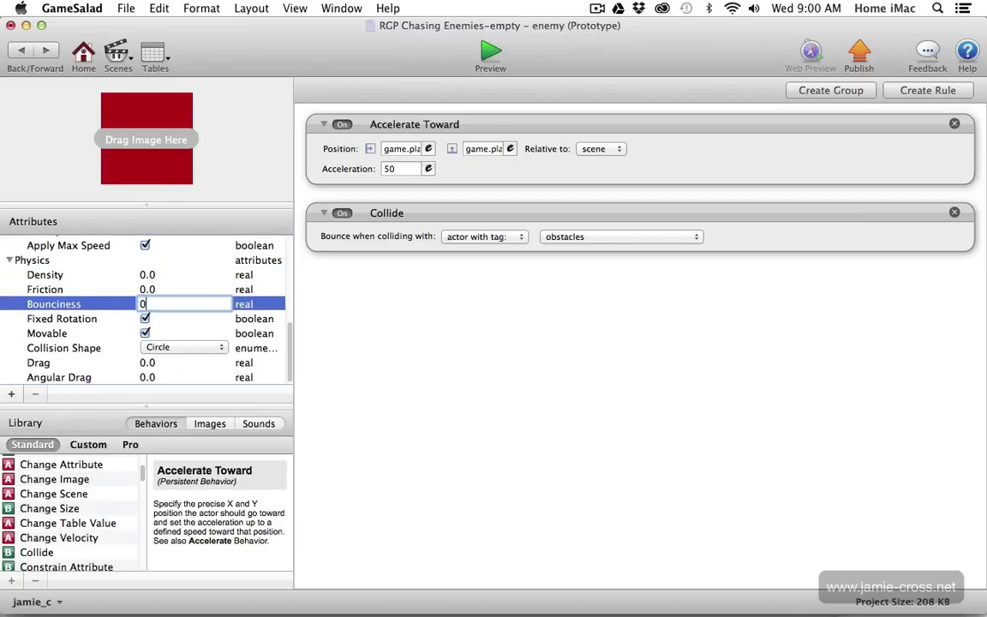
pyautogui.write('0')
pyautogui.press('Tab')
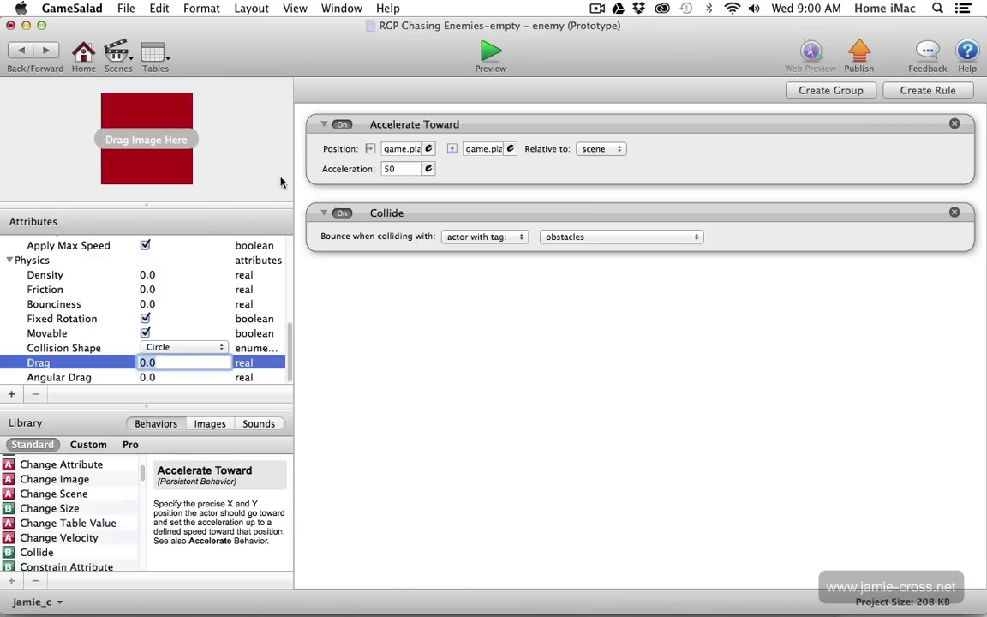
# Step: Preview the game again and steer the player around all sides of the bush to test how the chasing enemies get past it
pyautogui.click(487, 53)
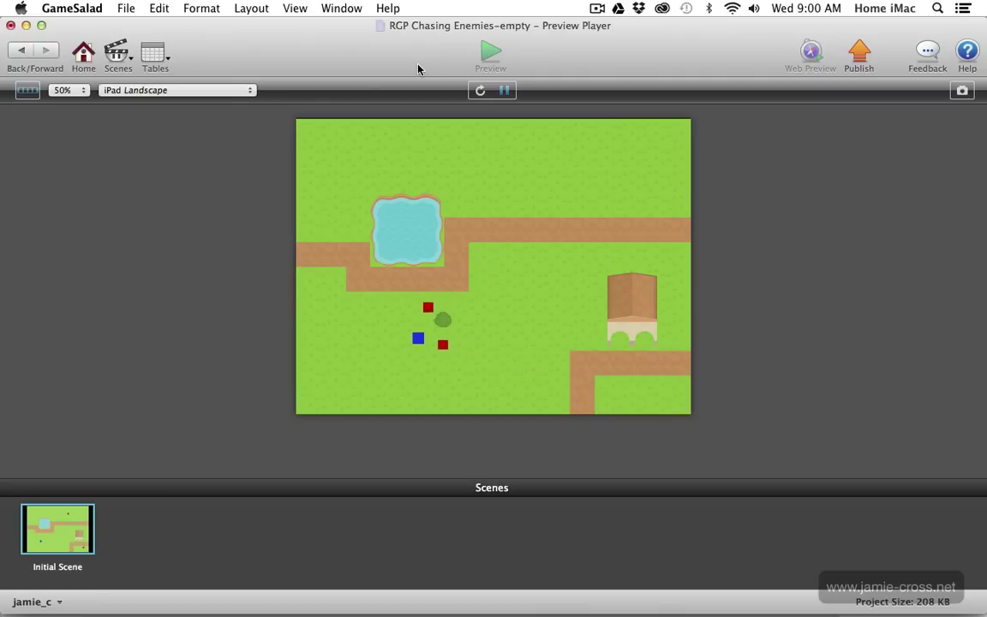
pyautogui.press('Left')
pyautogui.press('Down')
pyautogui.press('Right')
pyautogui.press('Up')
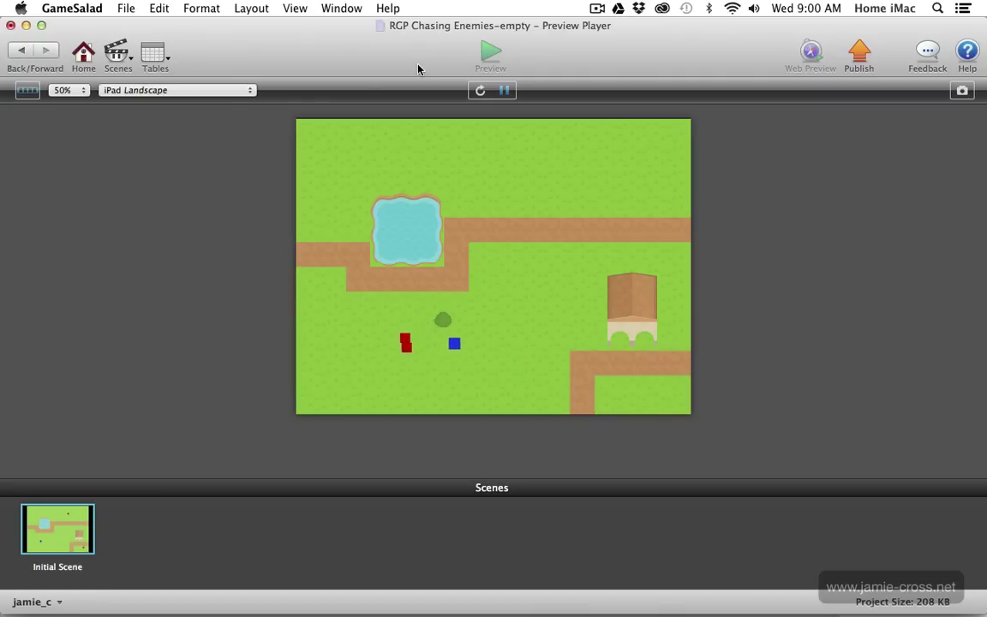
pyautogui.press('Up')
pyautogui.press('Left')
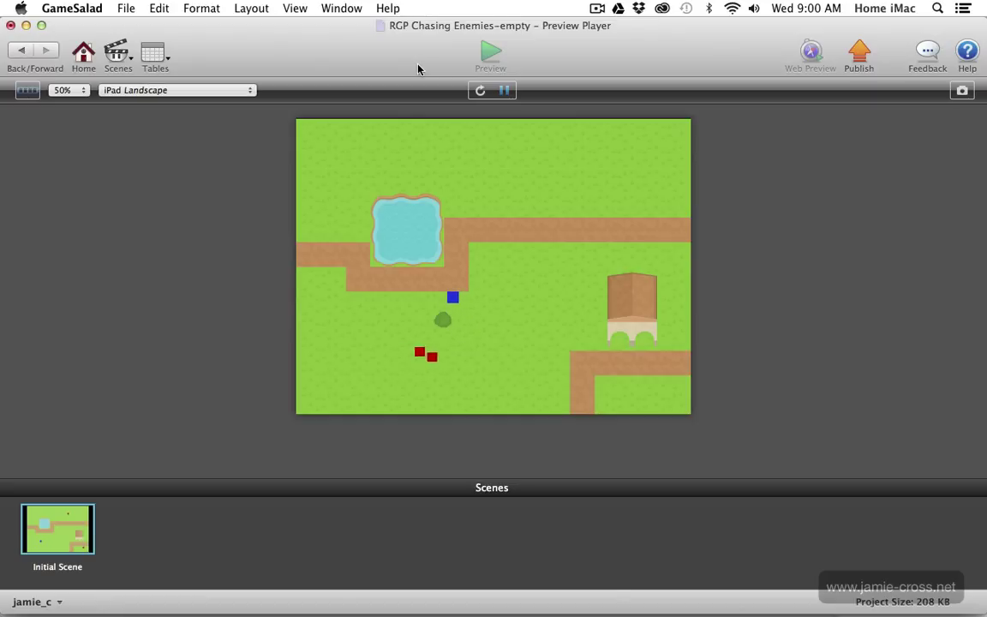
pyautogui.press('Left')
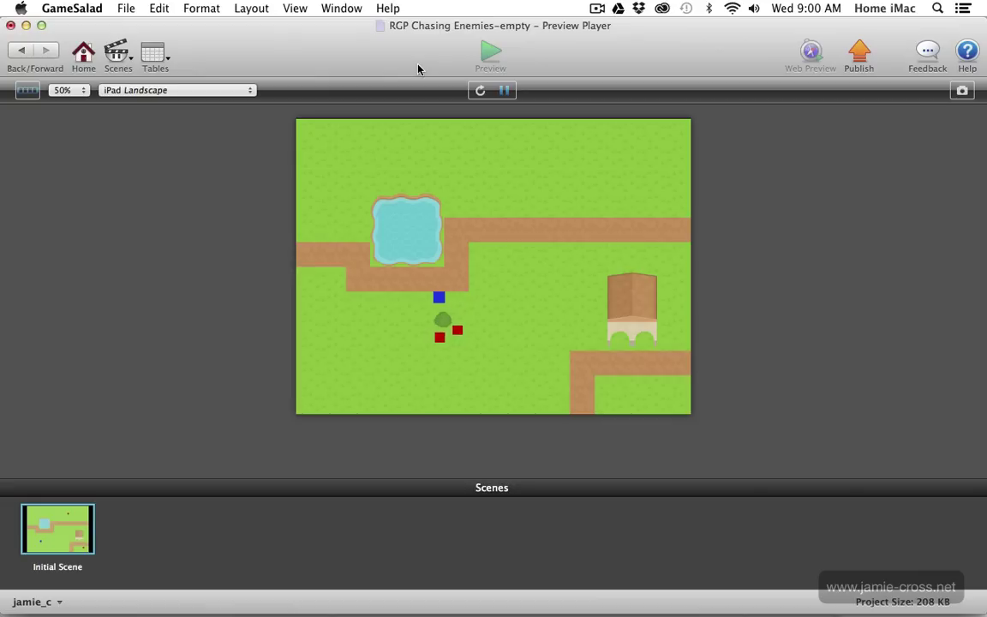
pyautogui.press('Left')
pyautogui.press('Down')
pyautogui.press('Left')
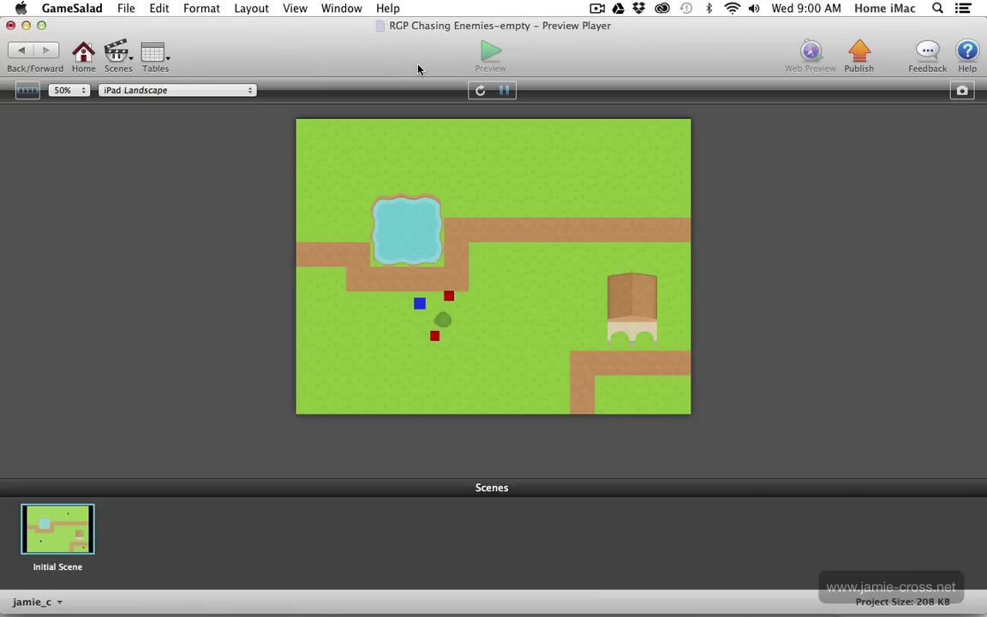
pyautogui.press('Down')
pyautogui.press('Left')
pyautogui.press('Right')
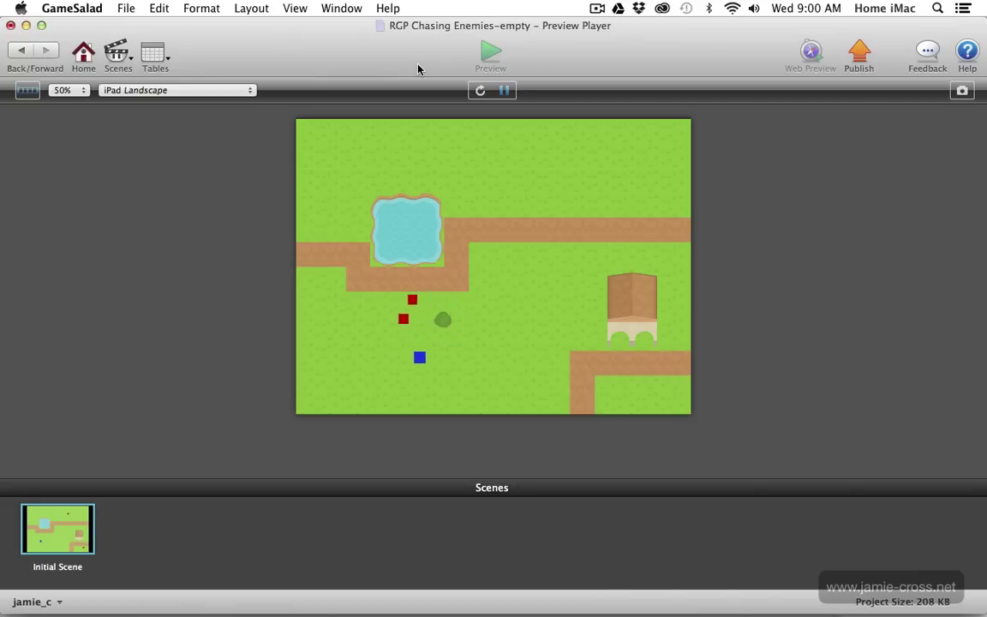
pyautogui.press('Right')
pyautogui.press('Up')
pyautogui.press('Up')
pyautogui.press('Left')
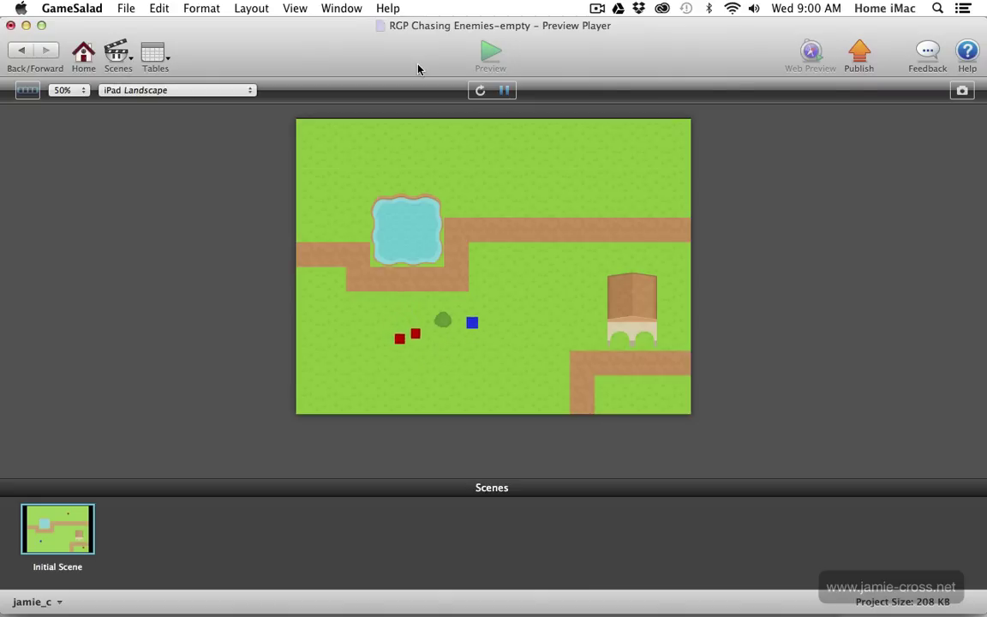
pyautogui.press('Up')
pyautogui.press('Left')
pyautogui.press('Up')
pyautogui.press('Left')
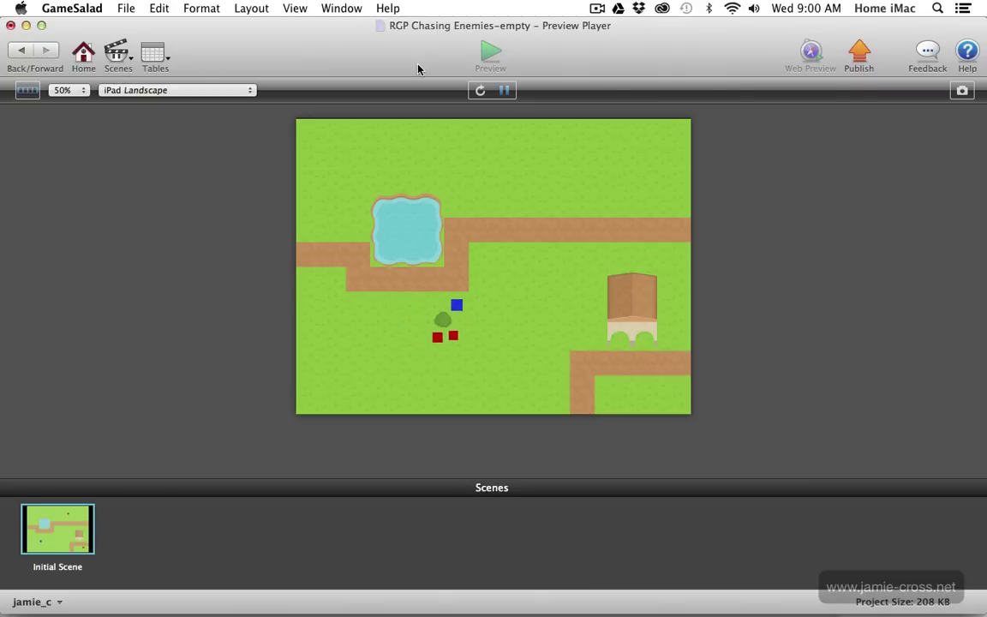
pyautogui.press('Up')
pyautogui.press('Left')
pyautogui.press('Left')
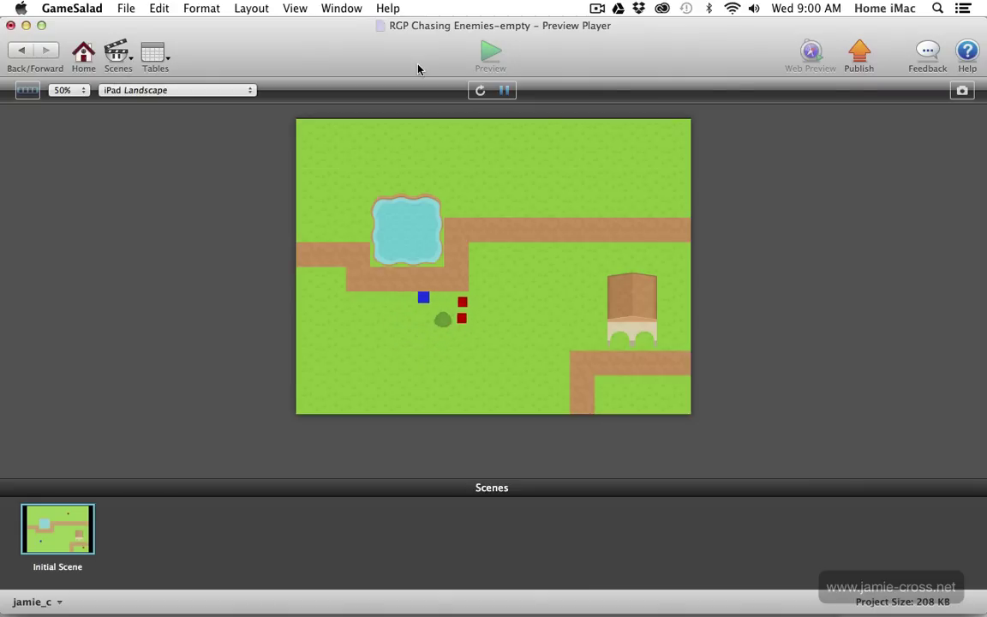
pyautogui.press('Down')
pyautogui.press('Right')
pyautogui.press('Down')
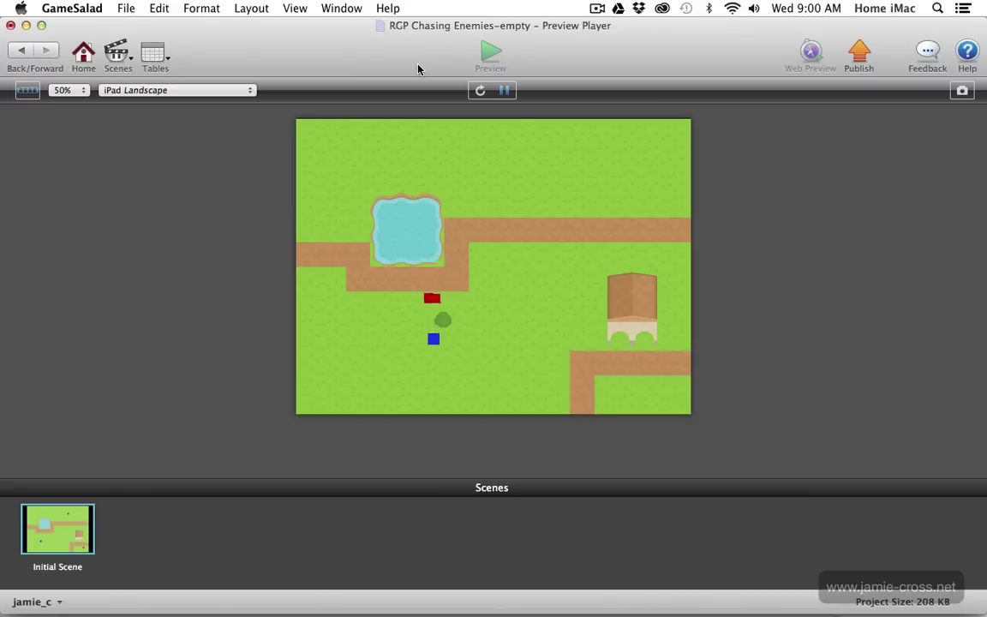
pyautogui.press('Right')
pyautogui.press('Up')
pyautogui.press('Right')
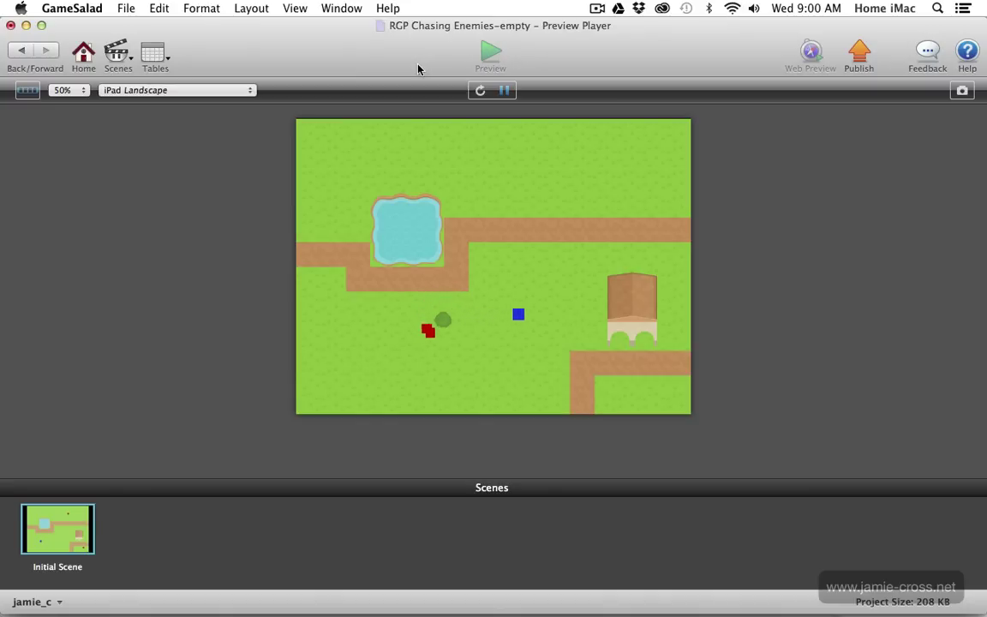
pyautogui.press('Right')
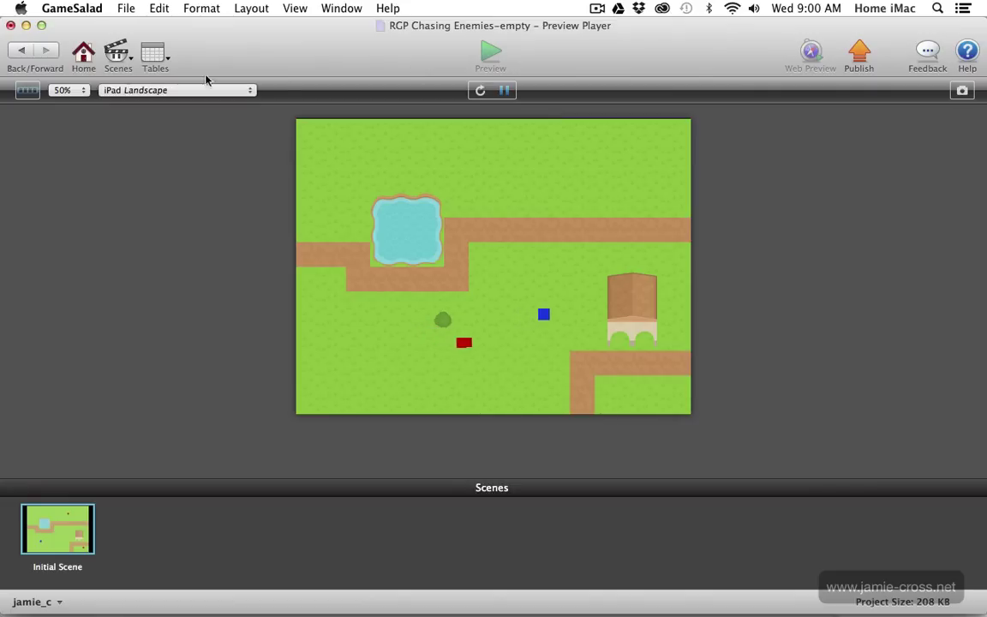
# Step: Return to the Initial Scene and enlarge the bush slightly from its lower-right corner
pyautogui.click(14, 53)
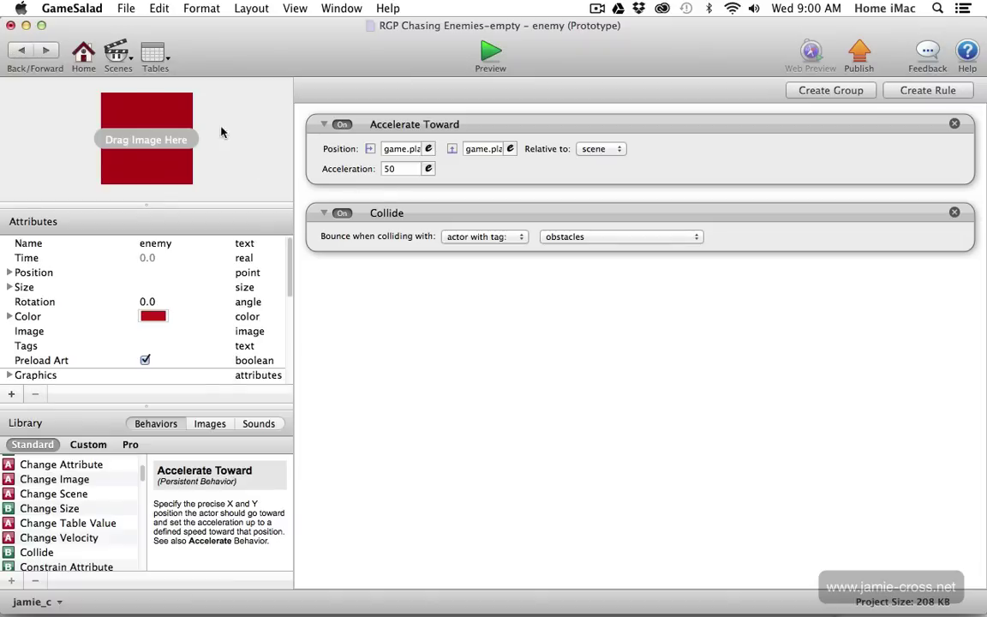
pyautogui.click(21, 50)
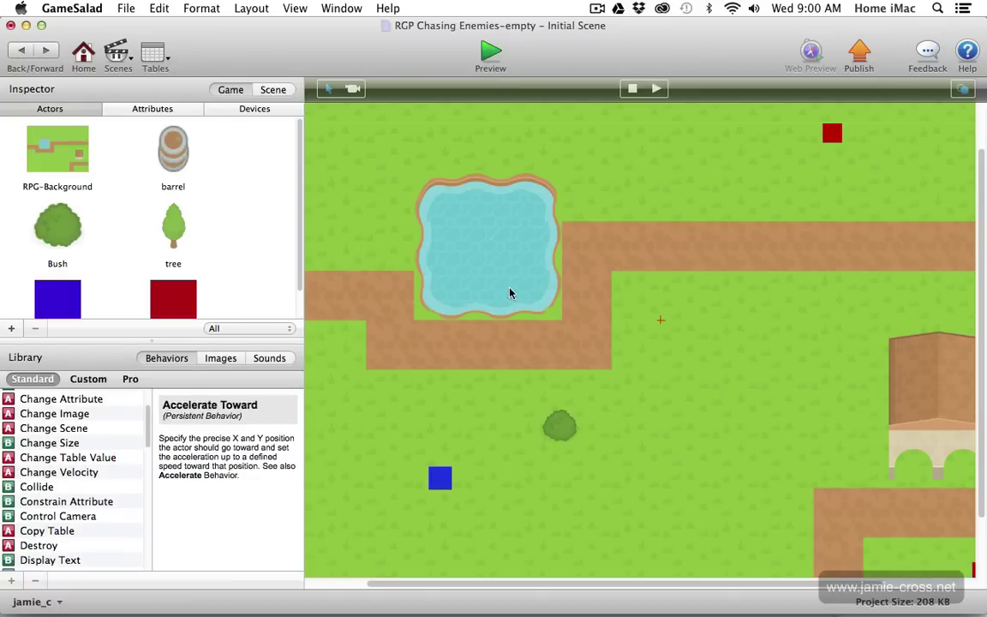
pyautogui.click(569, 431)
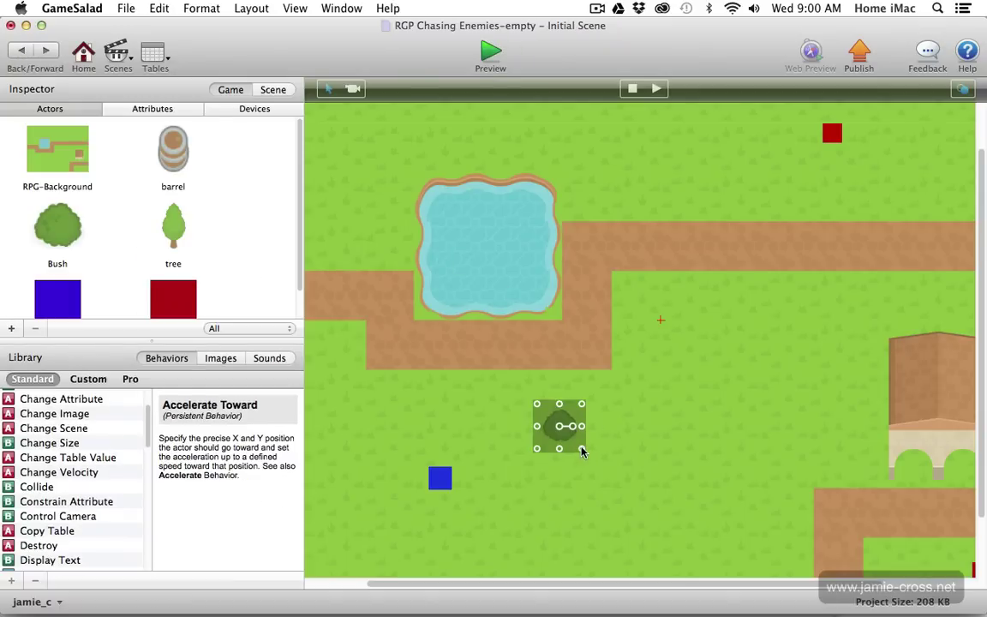
pyautogui.moveTo(582, 449); pyautogui.dragTo(603, 473)
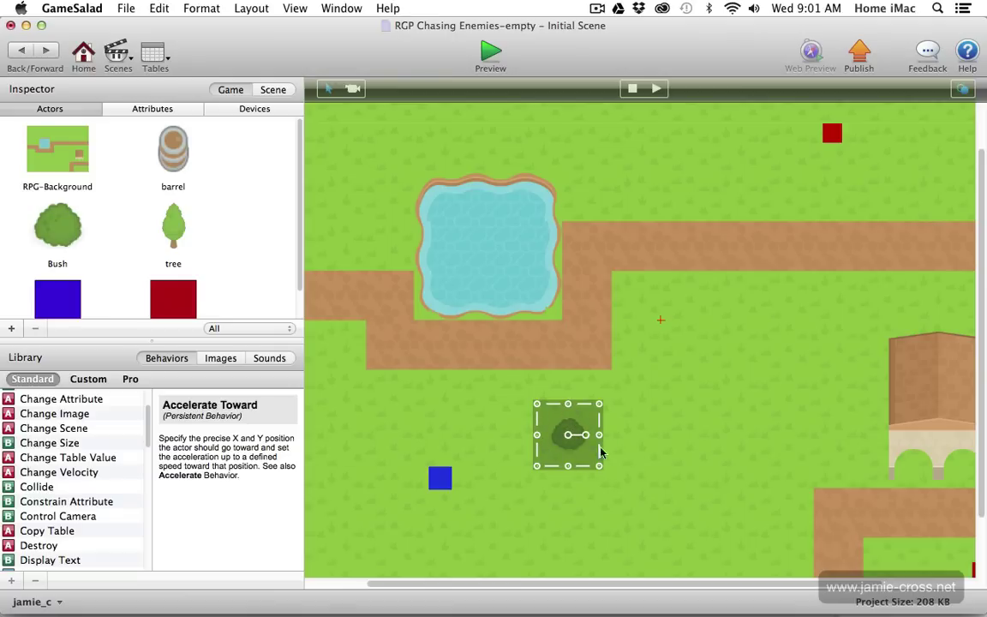
# Step: Preview the game, steer the player around the enlarged bush to test the chasing enemies, and return to the scene
pyautogui.click(491, 55)
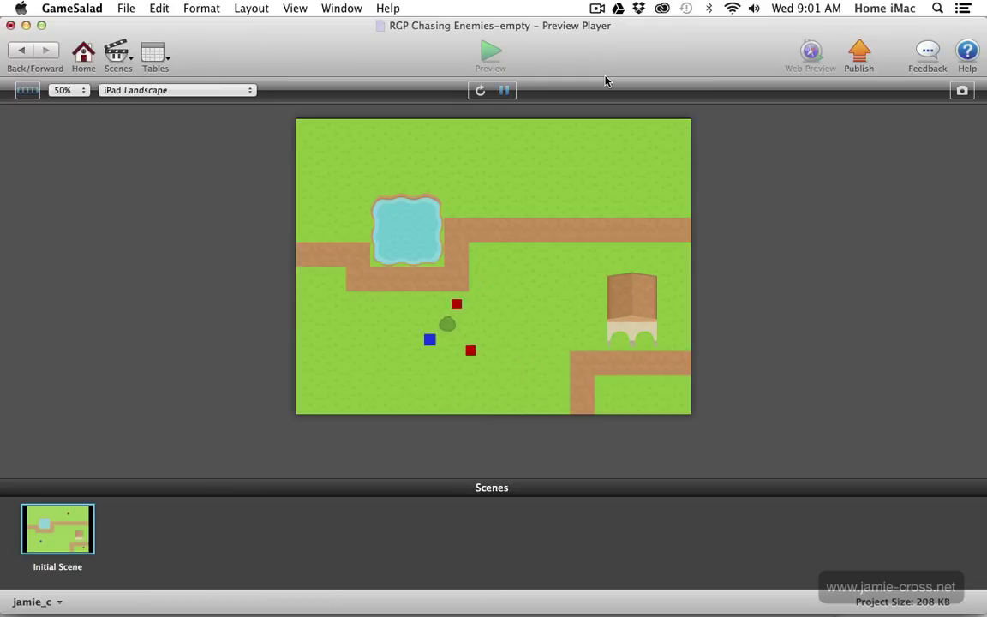
pyautogui.press('Up')
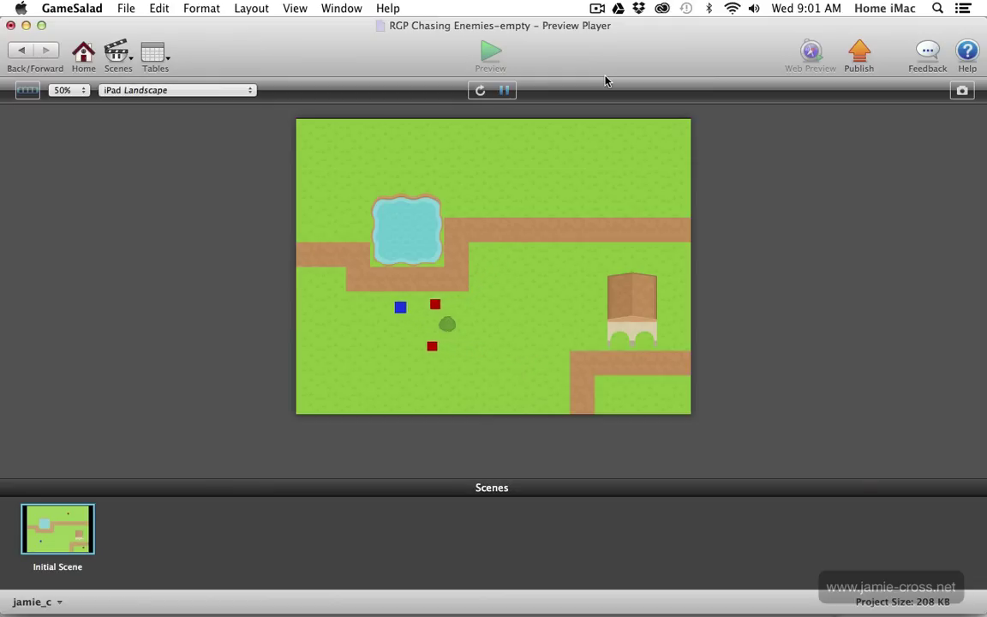
pyautogui.press('Right')
pyautogui.press('Down')
pyautogui.press('Down')
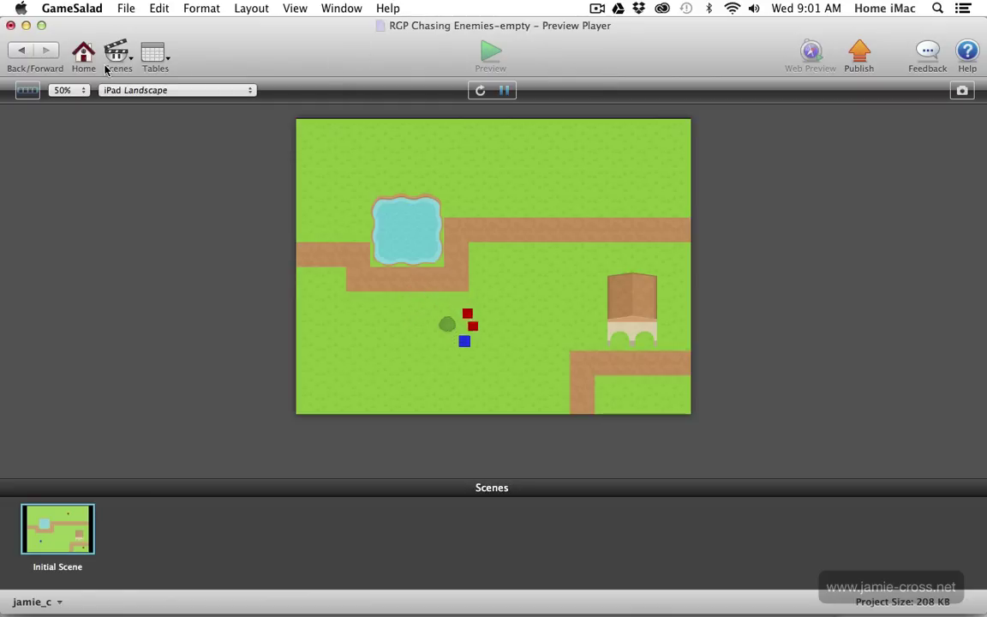
pyautogui.click(21, 50)
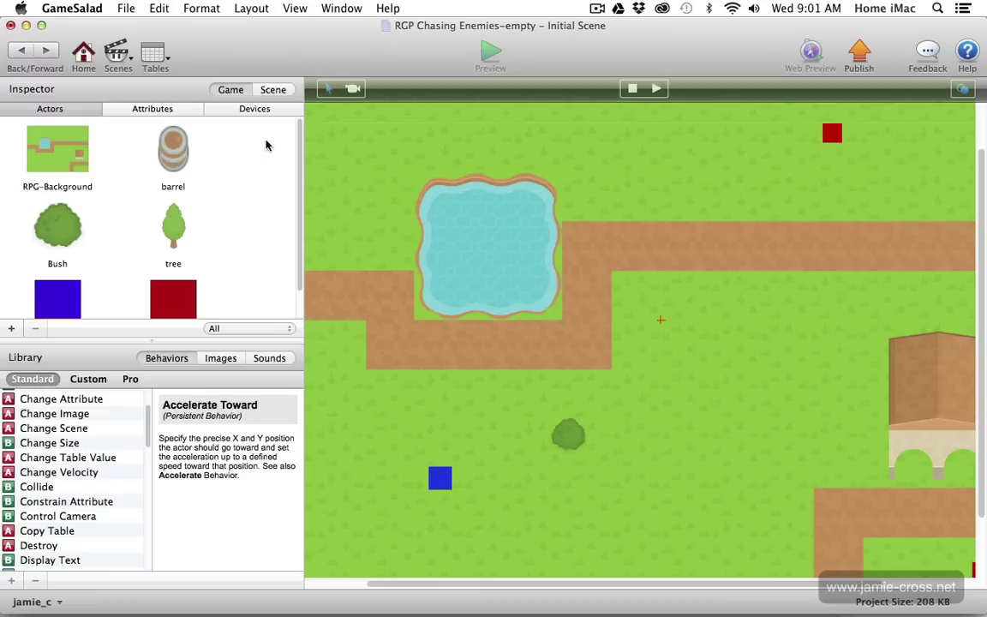
# Step: Shrink the bush in the scene from its upper-left corner
pyautogui.click(574, 446)
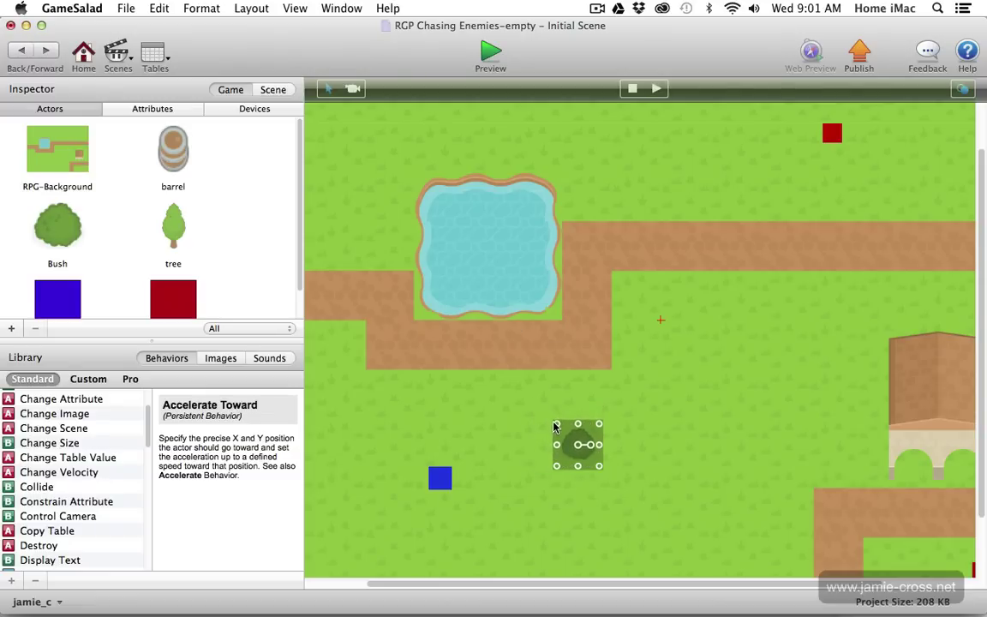